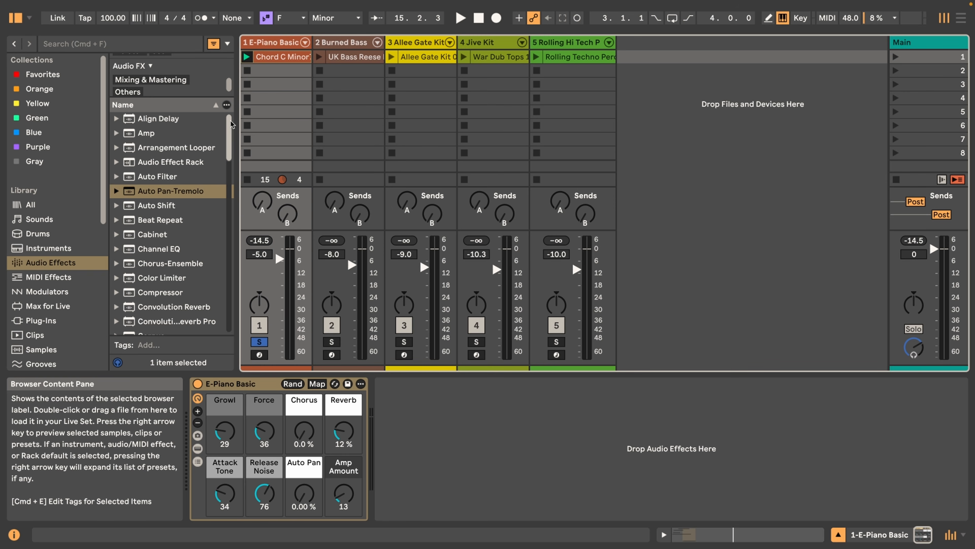
Add Auto Pan-Tremolo to the E-Piano Basic track, comparing its Tremolo and Panning modes and finishing in Panning
{"action": "double_click", "coordinate": [128, 195]}
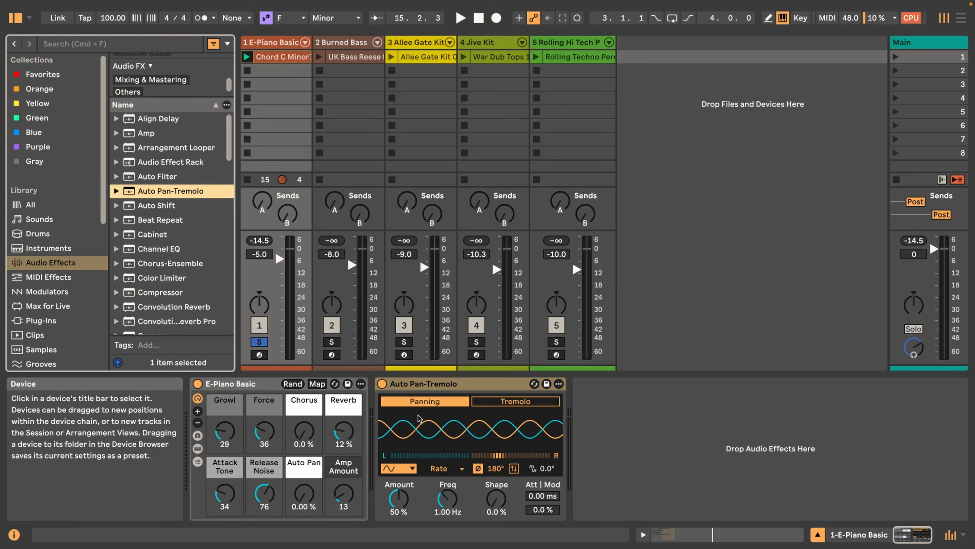
{"action": "left_click", "coordinate": [501, 403]}
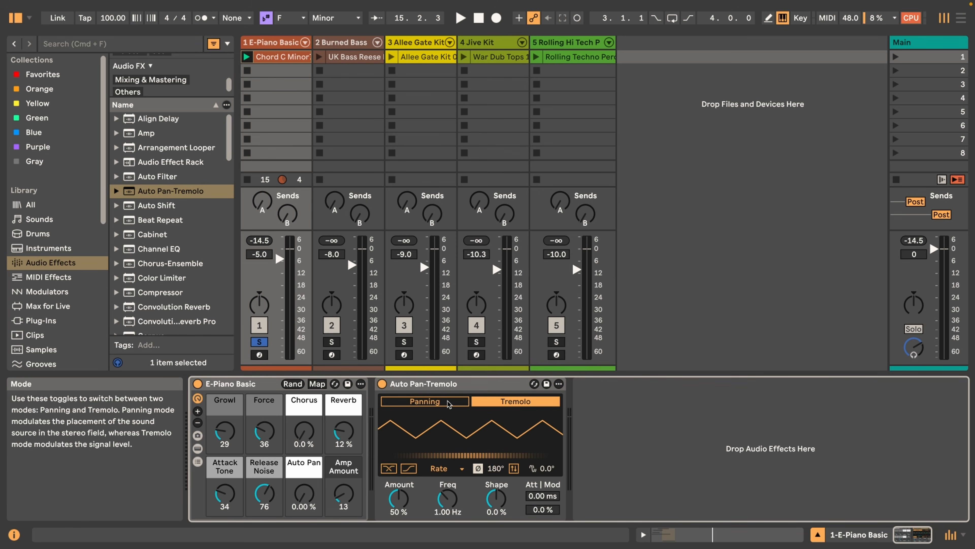
{"action": "left_click", "coordinate": [428, 401]}
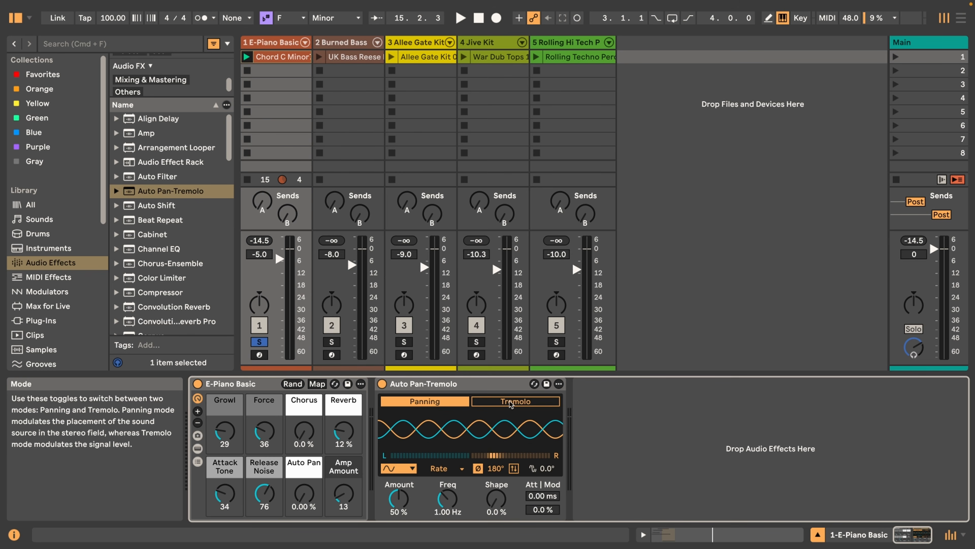
{"action": "left_click", "coordinate": [520, 401]}
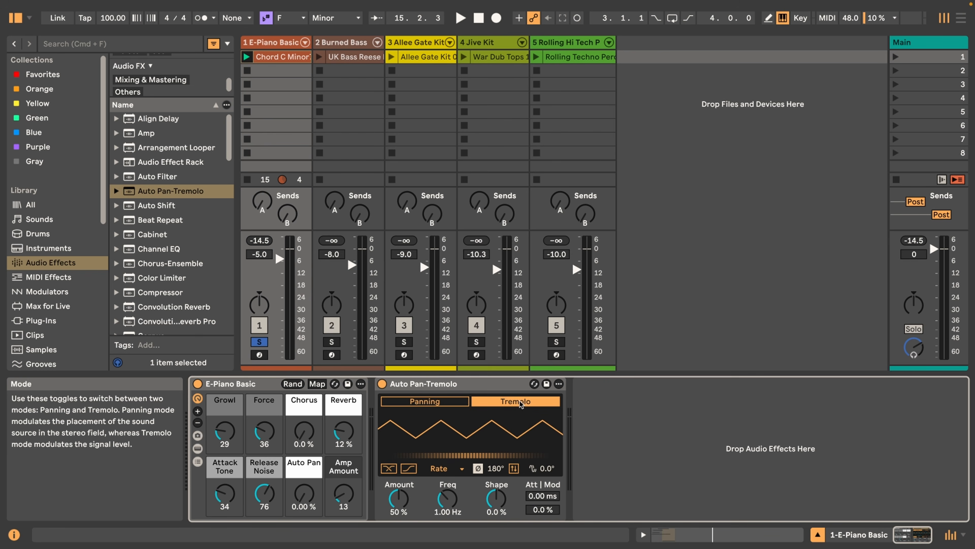
{"action": "left_click", "coordinate": [431, 403]}
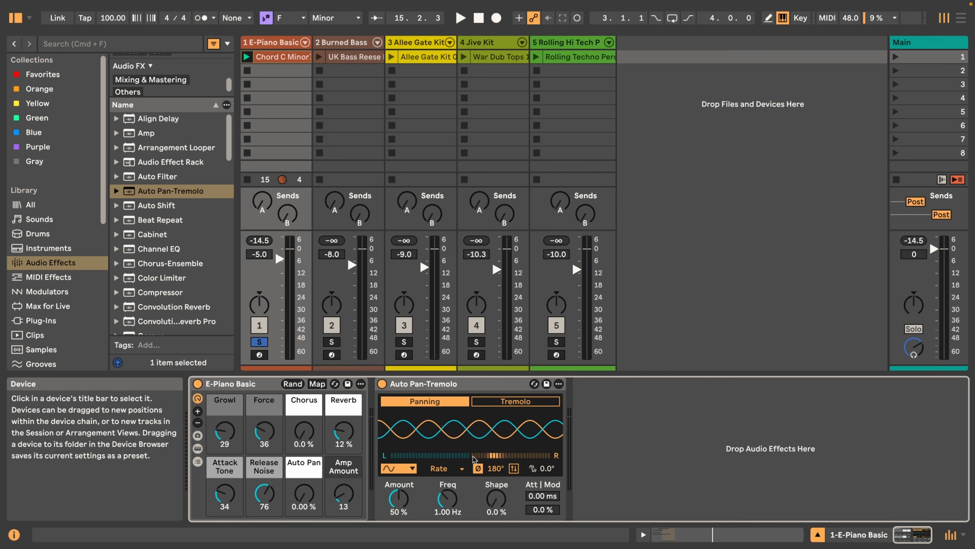
Use the sine LFO waveform and set the panning Amount to 100% during playback
{"action": "left_click", "coordinate": [413, 469]}
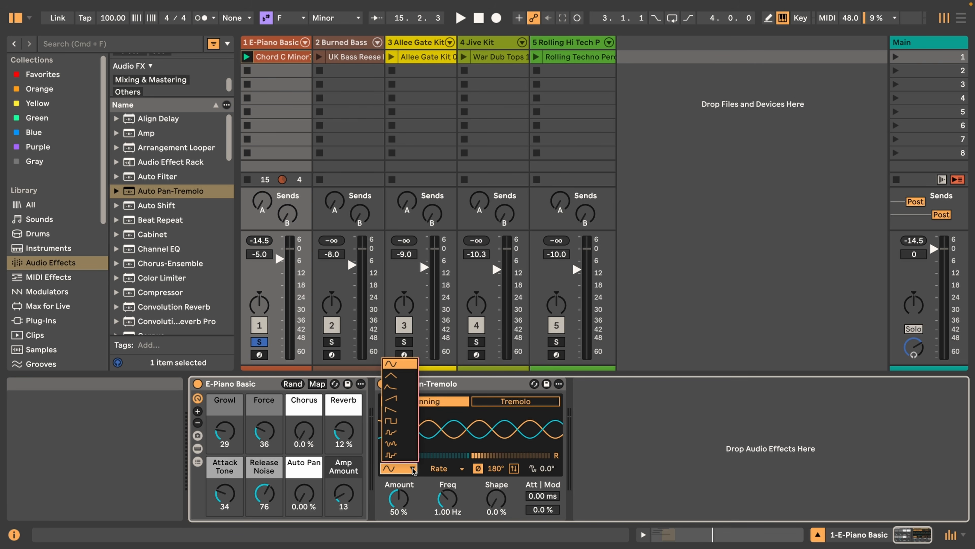
{"action": "left_click", "coordinate": [394, 366]}
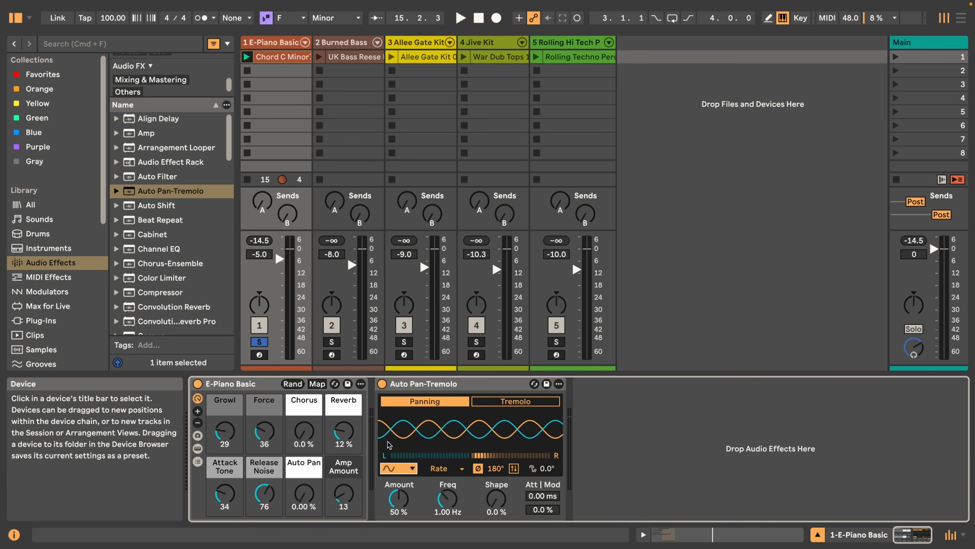
{"action": "left_click_drag", "start_coordinate": [400, 498], "coordinate": [400, 461]}
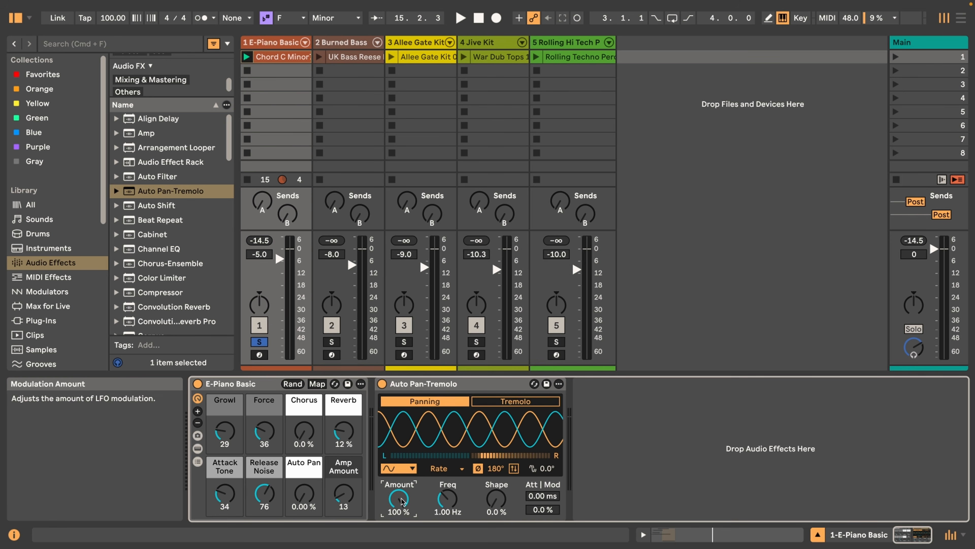
{"action": "left_click_drag", "start_coordinate": [402, 498], "coordinate": [402, 511]}
{"action": "key", "text": "Delete"}
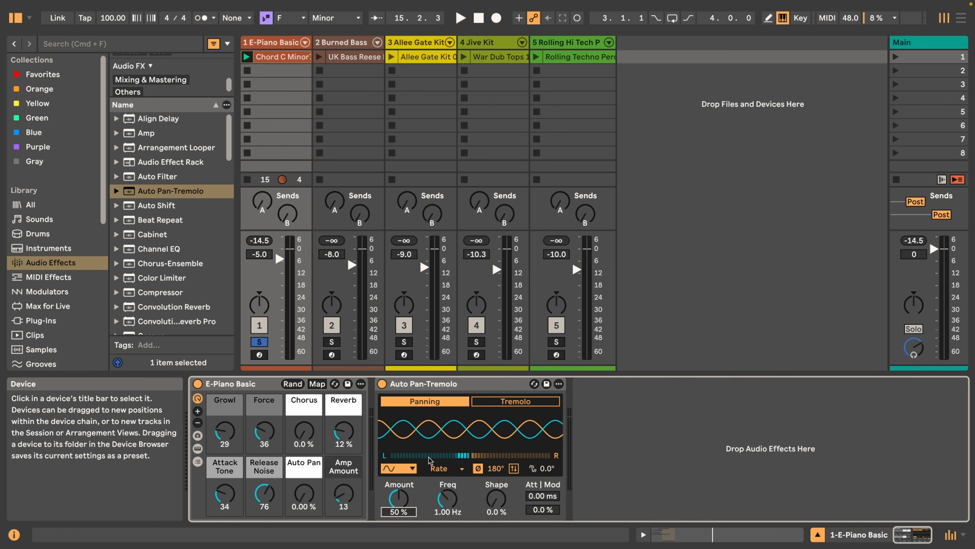
{"action": "key", "text": "space"}
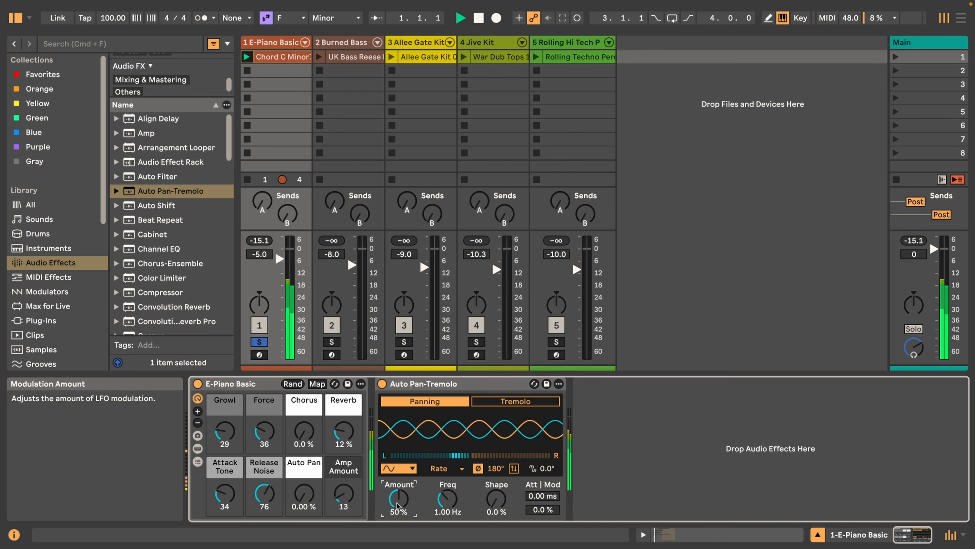
{"action": "left_click_drag", "start_coordinate": [397, 504], "coordinate": [397, 485]}
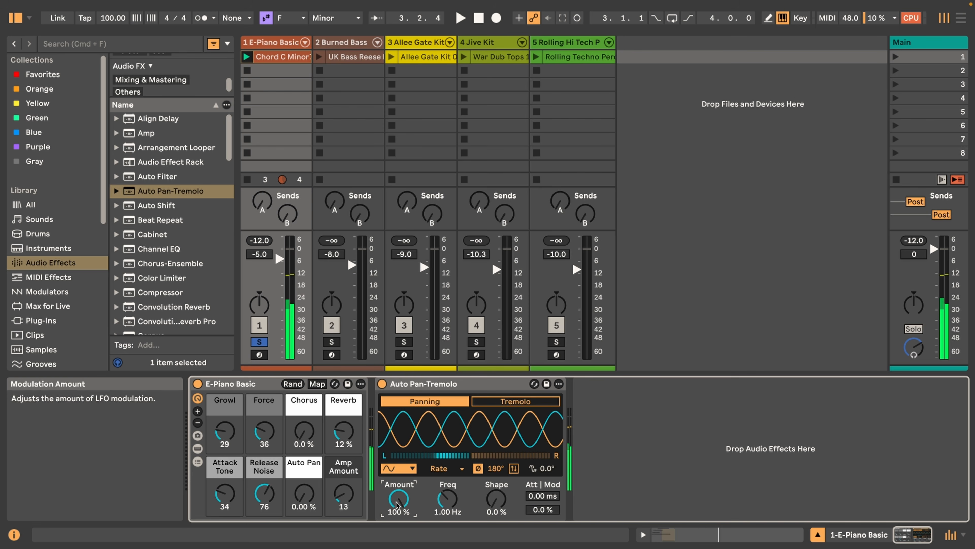
Audition the triangle, shark-fin, rising sawtooth, falling sawtooth and square LFO waveforms one after another during playback
{"action": "left_click", "coordinate": [405, 472]}
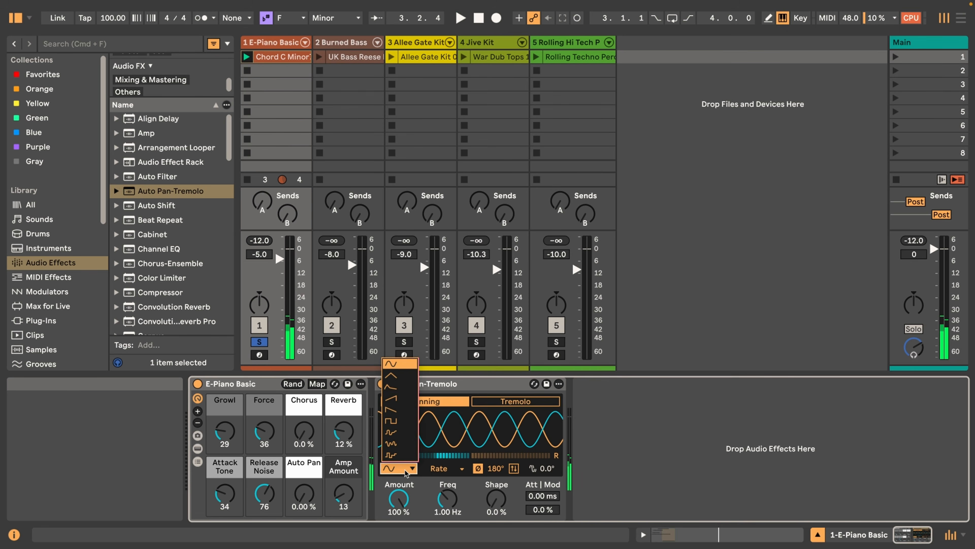
{"action": "left_click", "coordinate": [392, 378]}
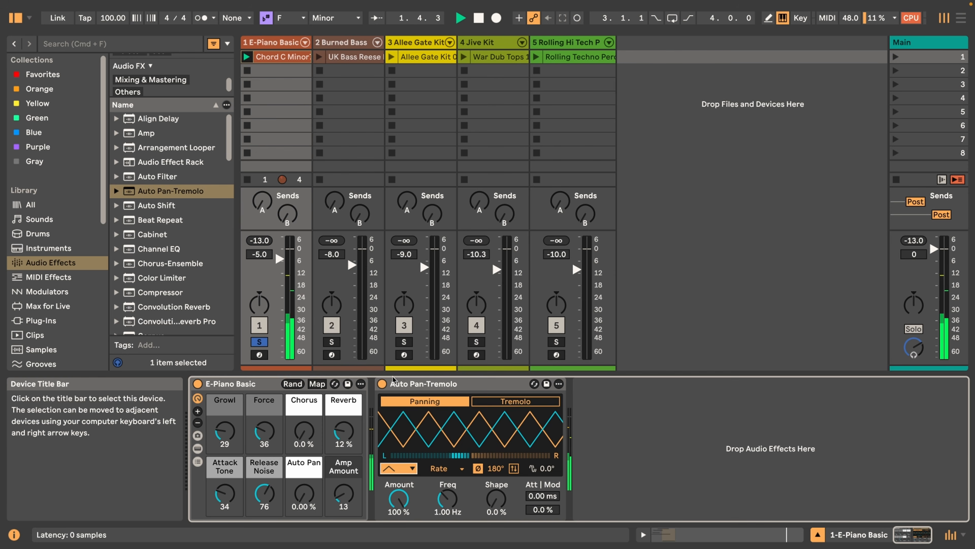
{"action": "left_click", "coordinate": [397, 469]}
{"action": "left_click", "coordinate": [396, 390]}
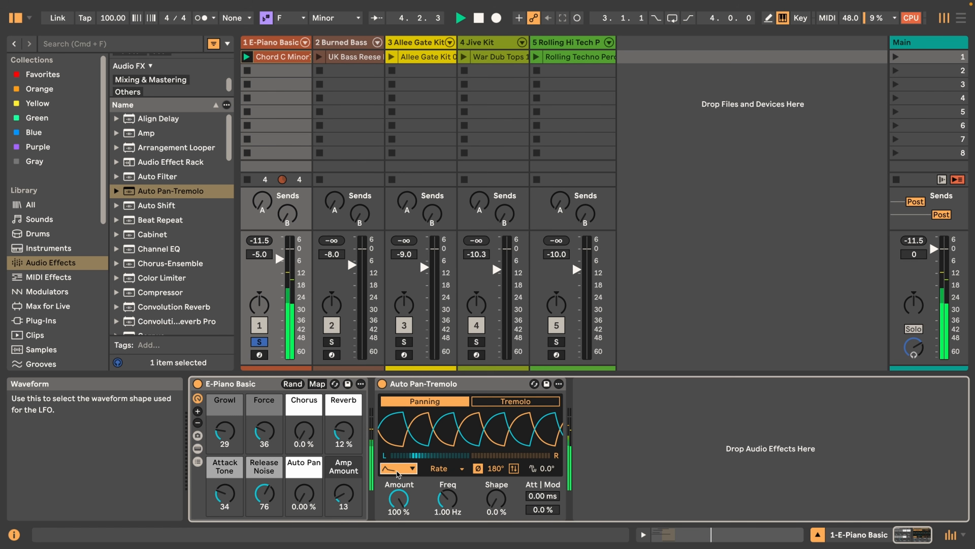
{"action": "left_click", "coordinate": [397, 470]}
{"action": "left_click", "coordinate": [394, 402]}
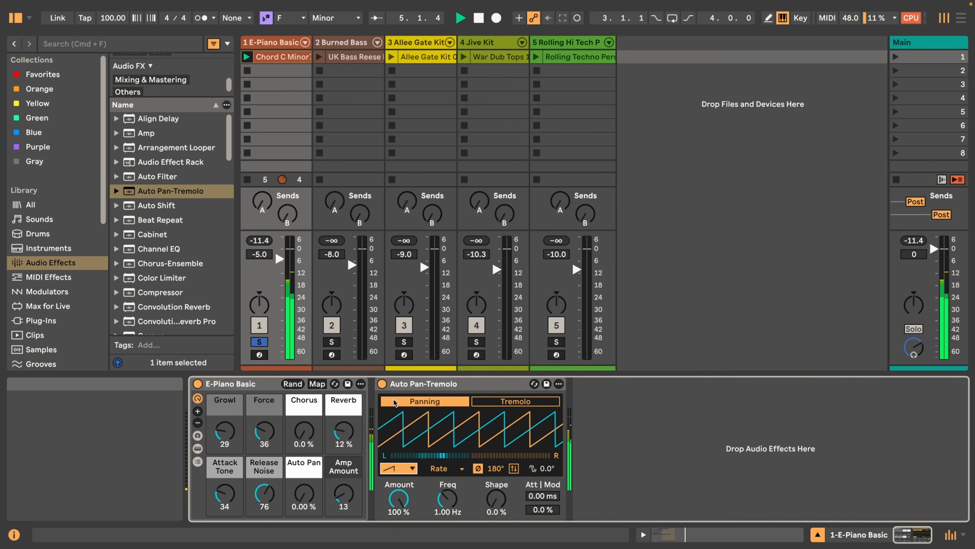
{"action": "left_click", "coordinate": [397, 468]}
{"action": "left_click", "coordinate": [395, 420]}
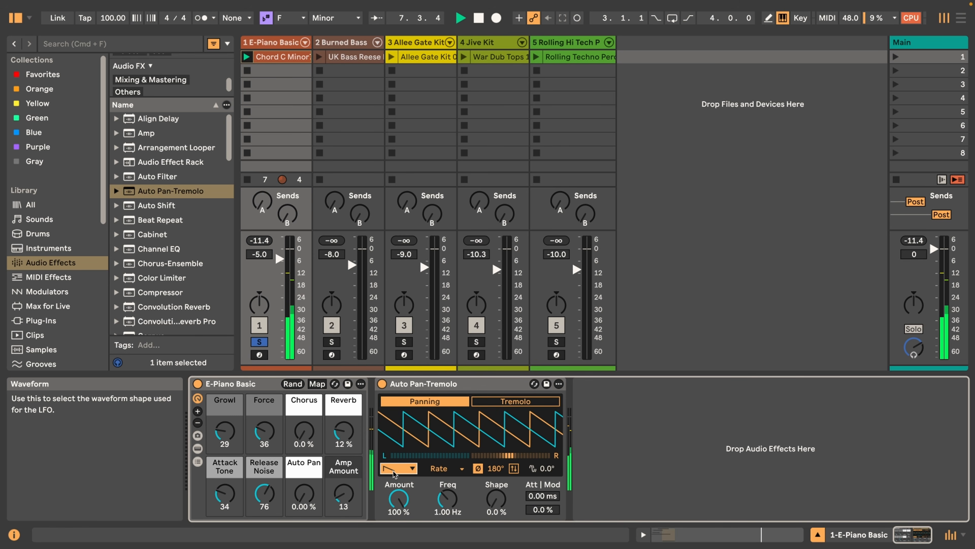
{"action": "left_click", "coordinate": [394, 469]}
{"action": "left_click", "coordinate": [392, 423]}
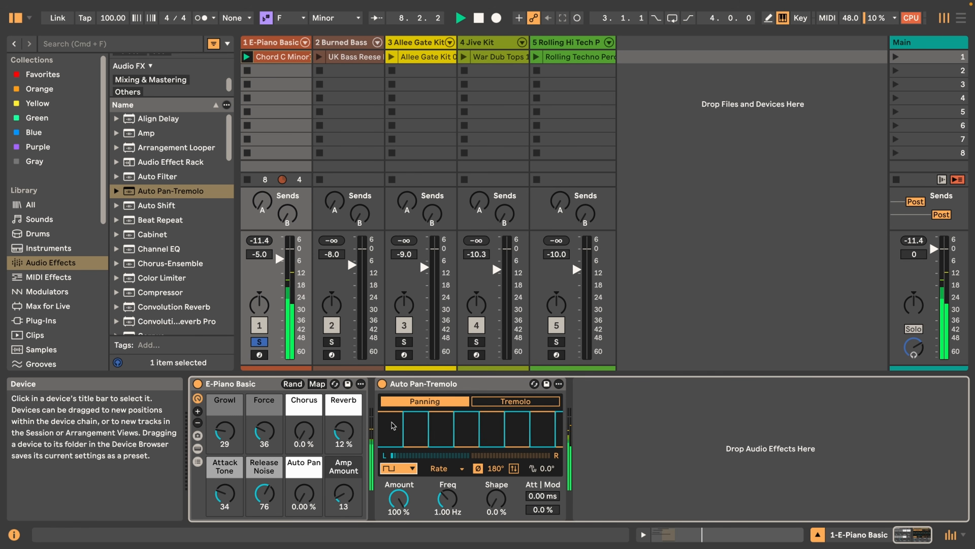
Audition the two smooth random LFO waveforms and finish on the stepped random waveform at the end of the list
{"action": "left_click", "coordinate": [388, 469]}
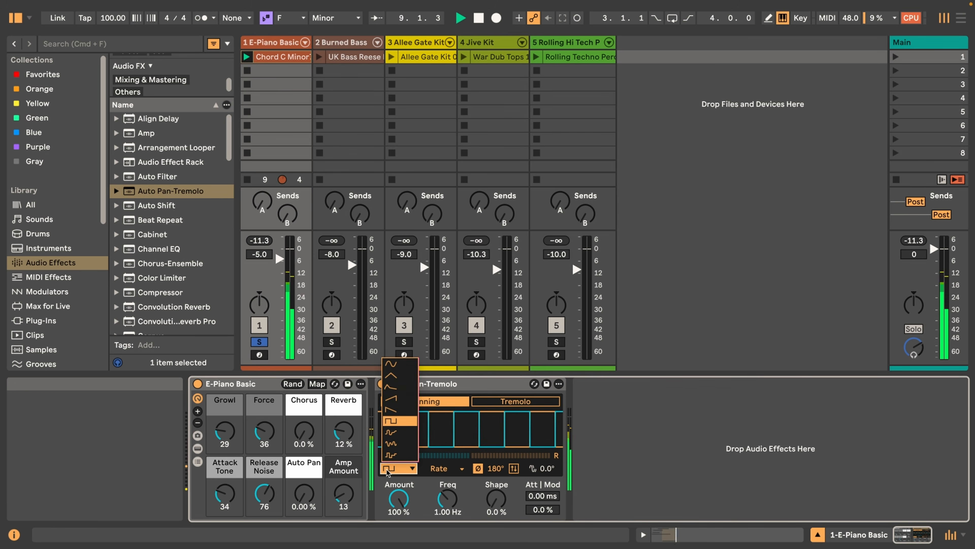
{"action": "left_click", "coordinate": [394, 435]}
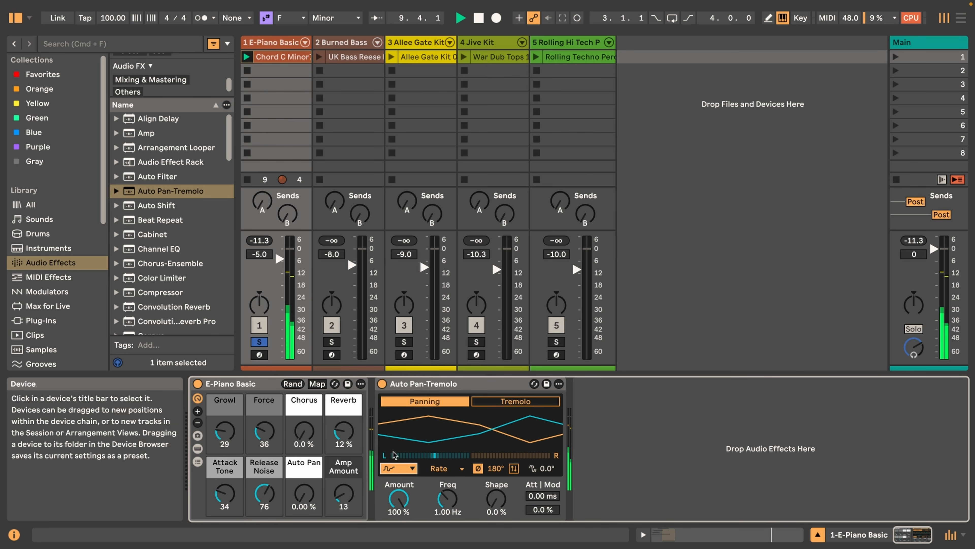
{"action": "left_click", "coordinate": [394, 469]}
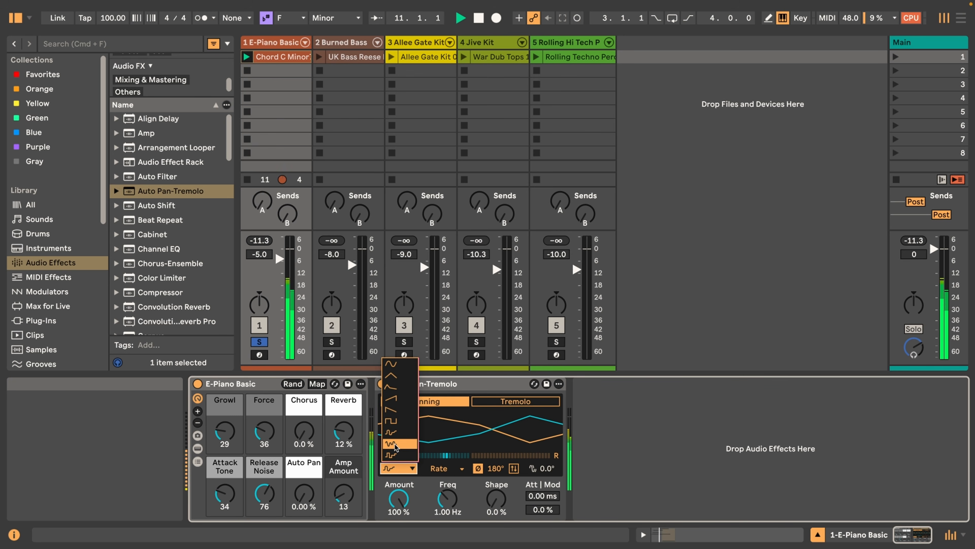
{"action": "left_click", "coordinate": [395, 444]}
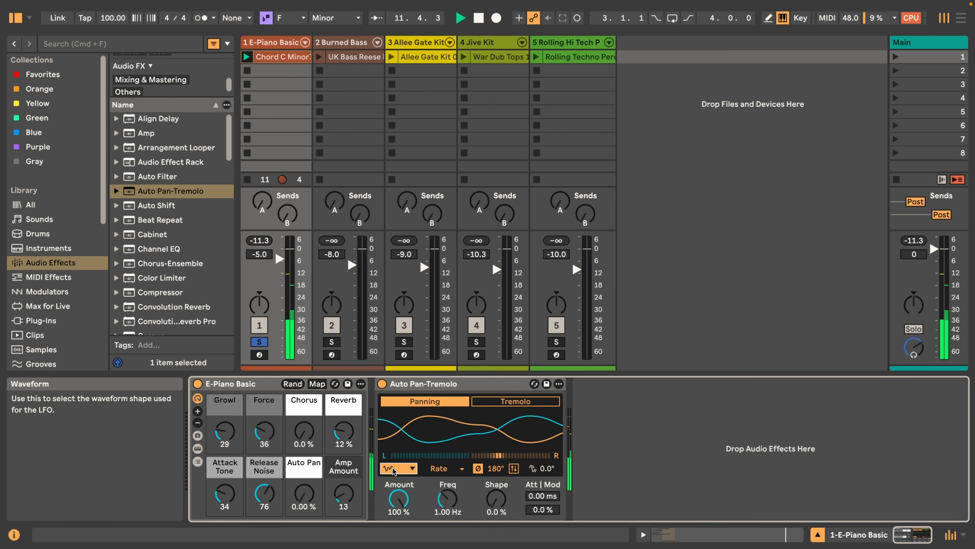
{"action": "left_click", "coordinate": [393, 469]}
{"action": "left_click", "coordinate": [396, 455]}
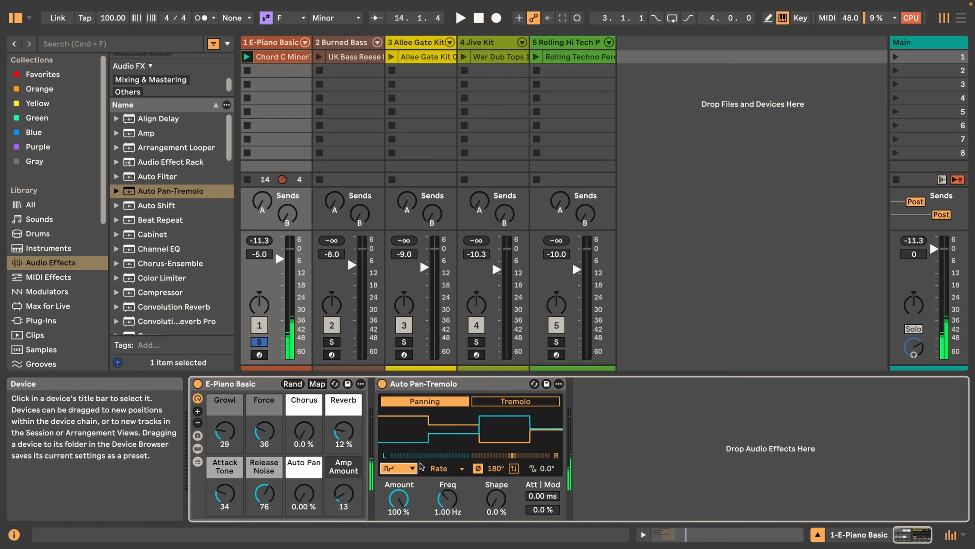
With the LFO time mode kept at Rate, try Freq at 0.10 Hz and 60 Hz, and lower it again during playback
{"action": "left_click", "coordinate": [443, 469]}
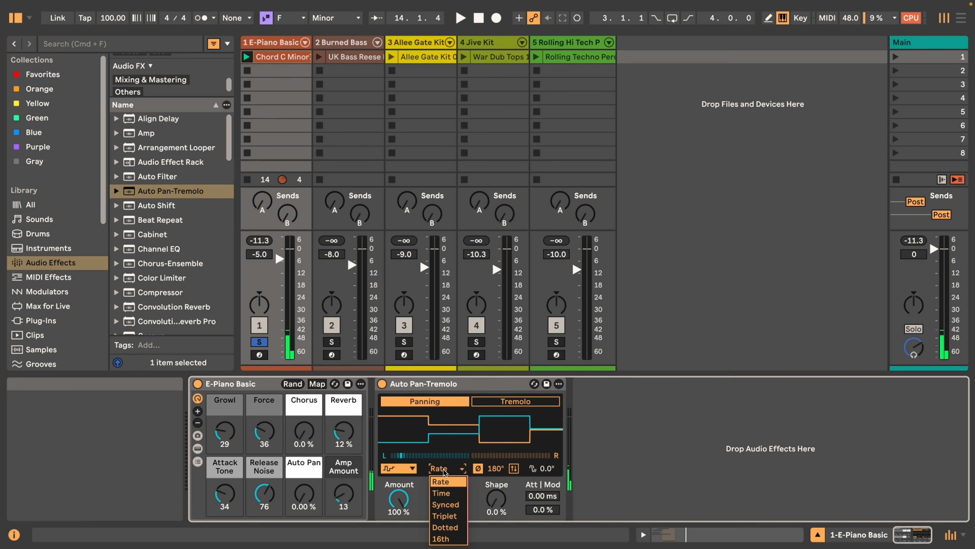
{"action": "left_click", "coordinate": [443, 470]}
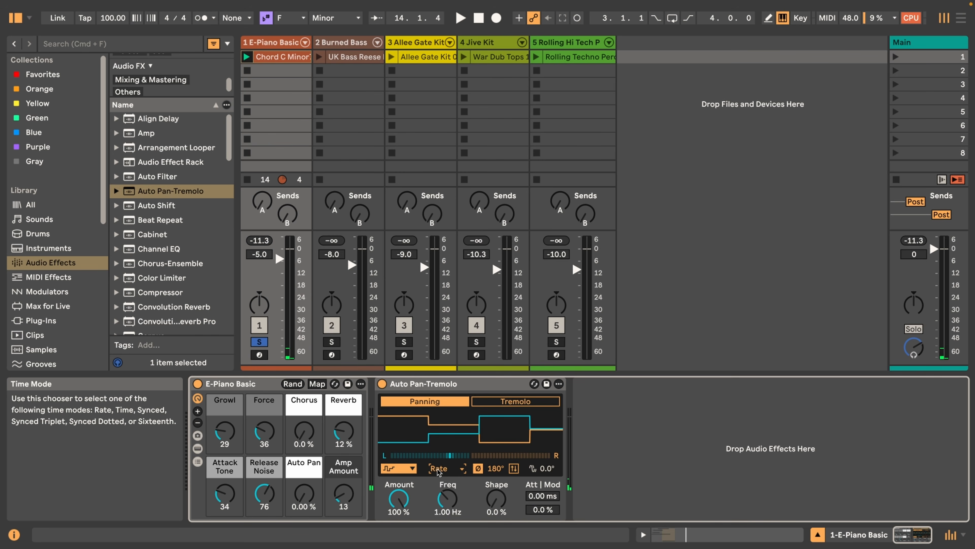
{"action": "left_click", "coordinate": [438, 469]}
{"action": "left_click", "coordinate": [453, 481]}
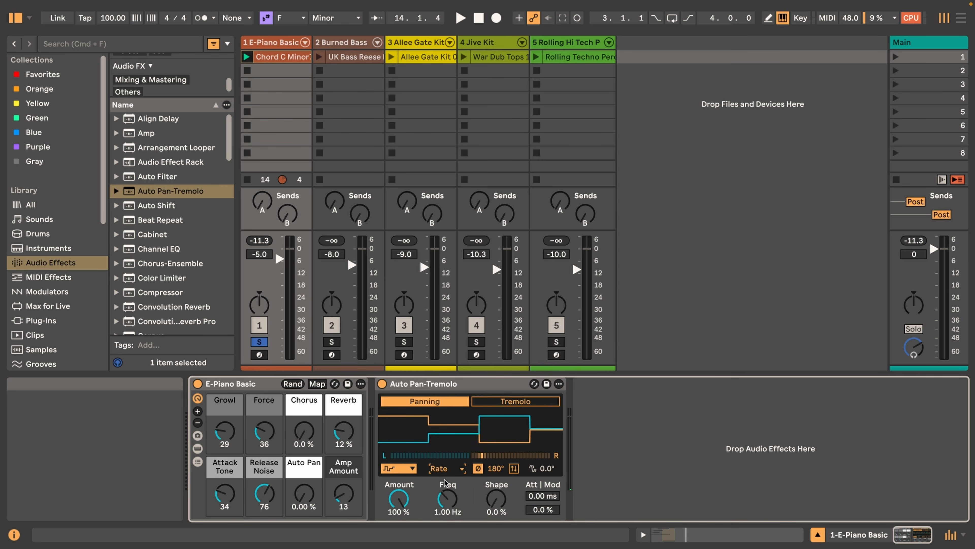
{"action": "left_click_drag", "start_coordinate": [447, 498], "coordinate": [448, 534]}
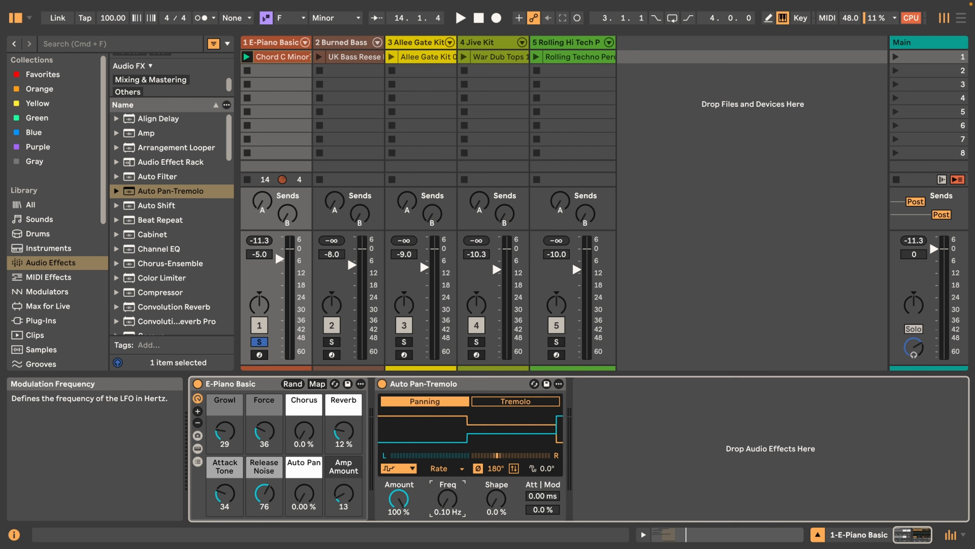
{"action": "left_click_drag", "start_coordinate": [447, 498], "coordinate": [447, 430]}
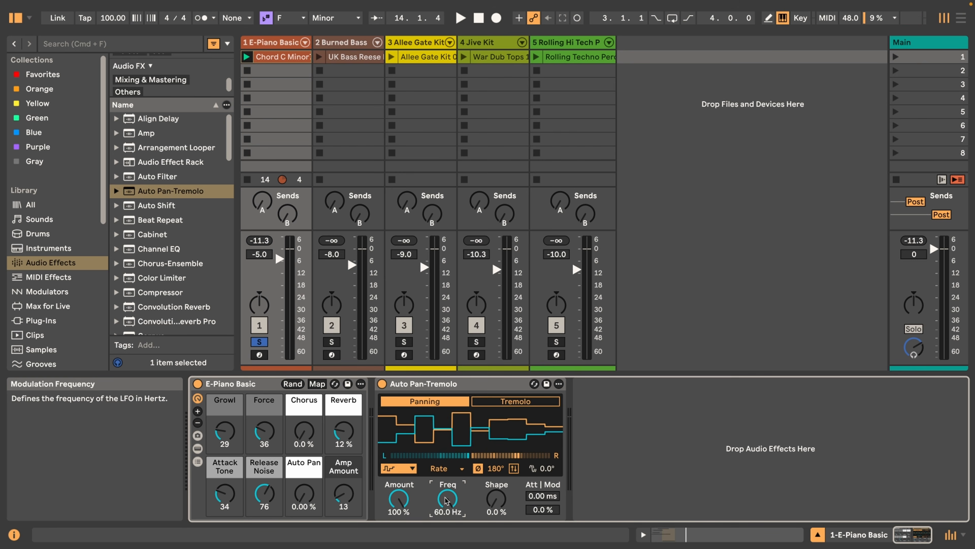
{"action": "key", "text": "space"}
{"action": "left_click_drag", "start_coordinate": [448, 499], "coordinate": [447, 523]}
Switch the LFO time mode to Time and raise the modulation period to 200 s
{"action": "left_click", "coordinate": [445, 468]}
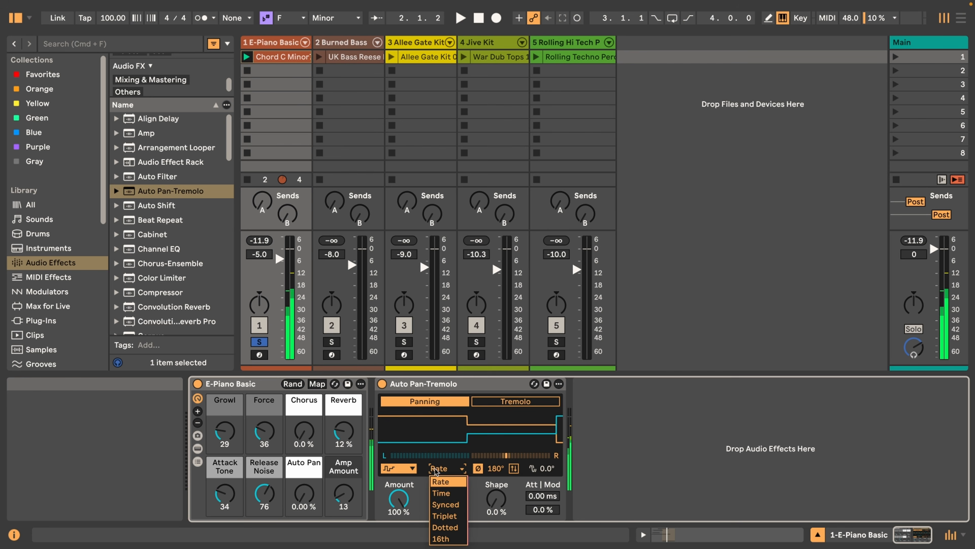
{"action": "left_click", "coordinate": [445, 493]}
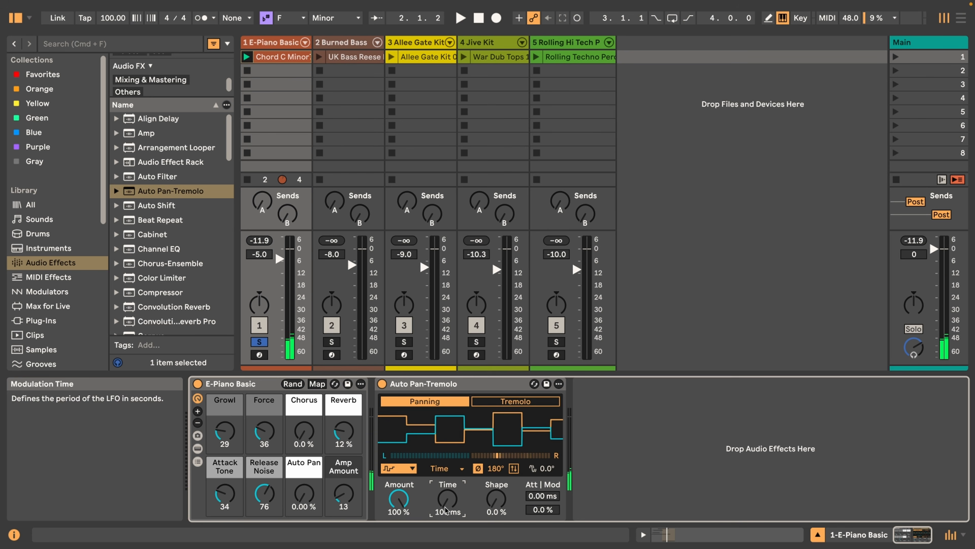
{"action": "left_click_drag", "start_coordinate": [445, 511], "coordinate": [445, 434]}
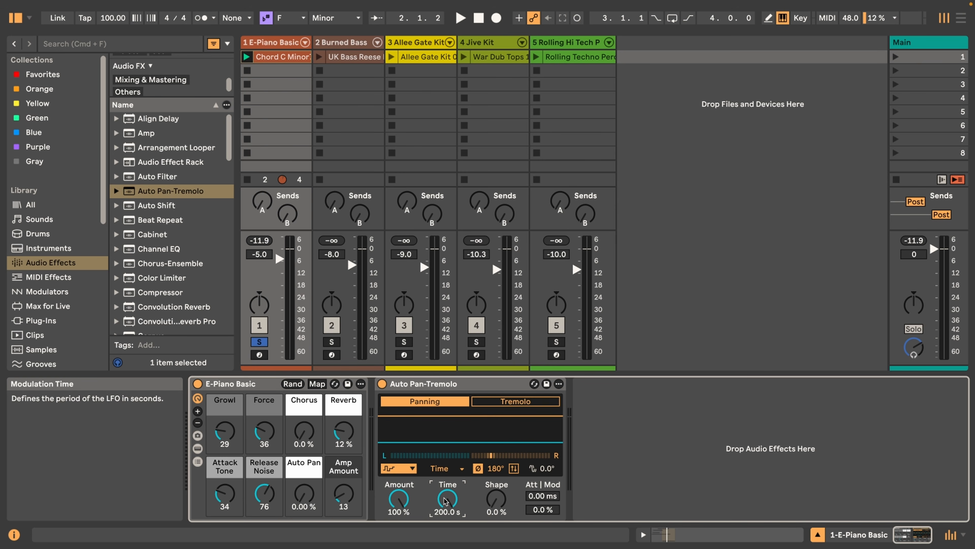
Switch the LFO time mode to Synced and set the Rate to 1/8
{"action": "left_click", "coordinate": [450, 472]}
{"action": "left_click", "coordinate": [445, 503]}
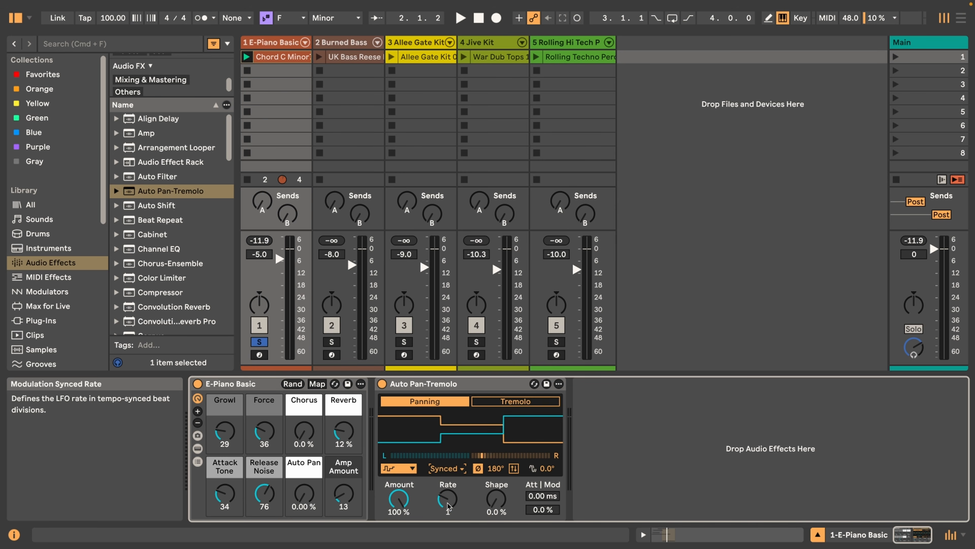
{"action": "left_click_drag", "start_coordinate": [453, 503], "coordinate": [453, 469]}
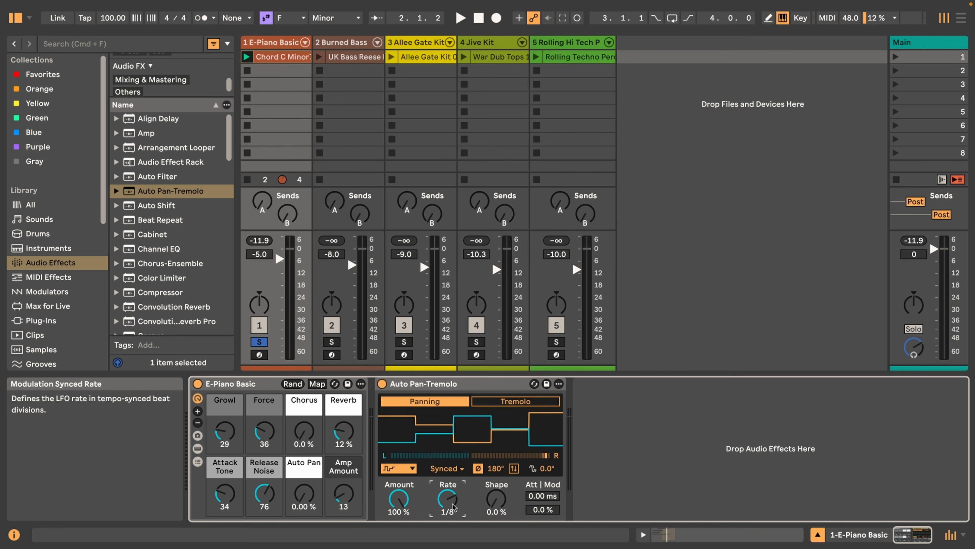
Start playback and switch the LFO time mode to Triplet
{"action": "key", "text": "space"}
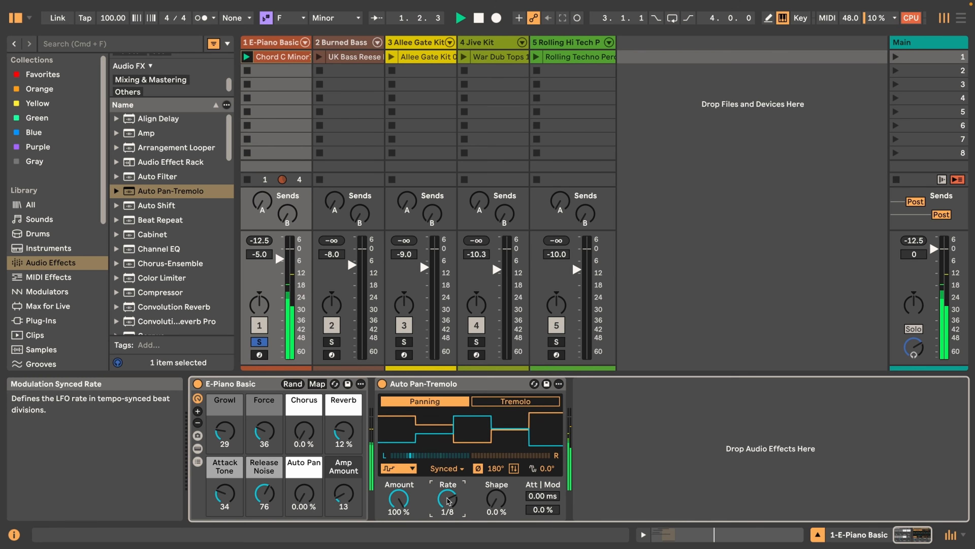
{"action": "left_click", "coordinate": [446, 468]}
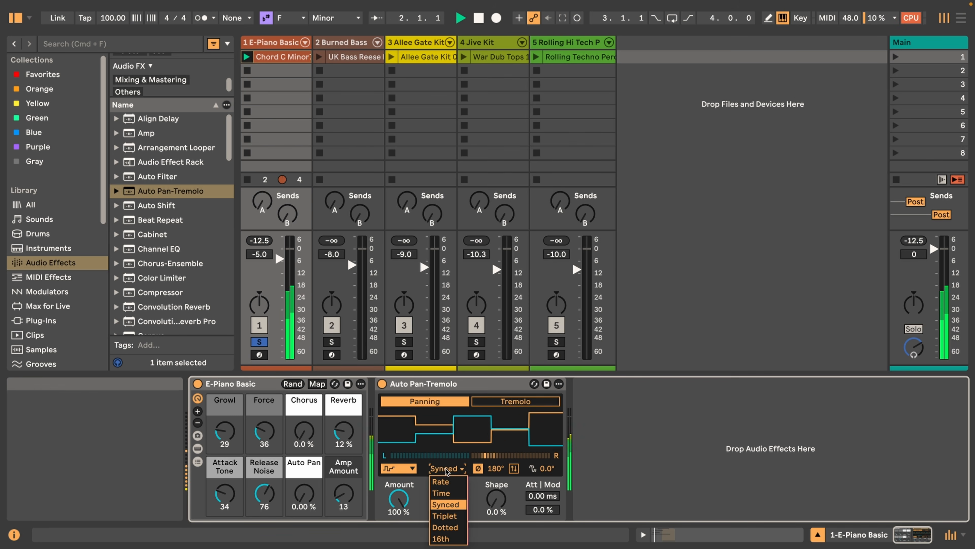
{"action": "left_click", "coordinate": [451, 515]}
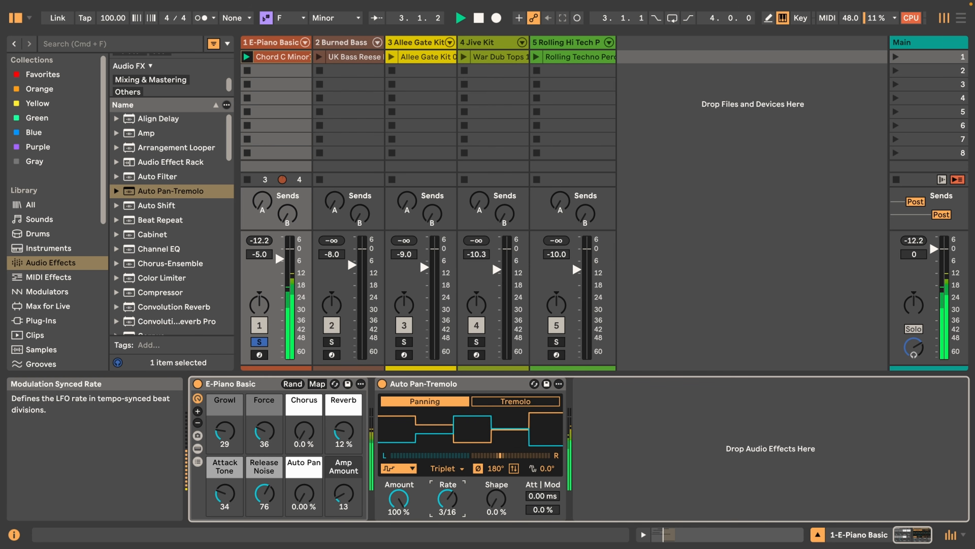
Set the Triplet Rate to 1/2, and try the Dotted LFO time mode with a changed Rate during playback
{"action": "left_click_drag", "start_coordinate": [447, 498], "coordinate": [447, 486]}
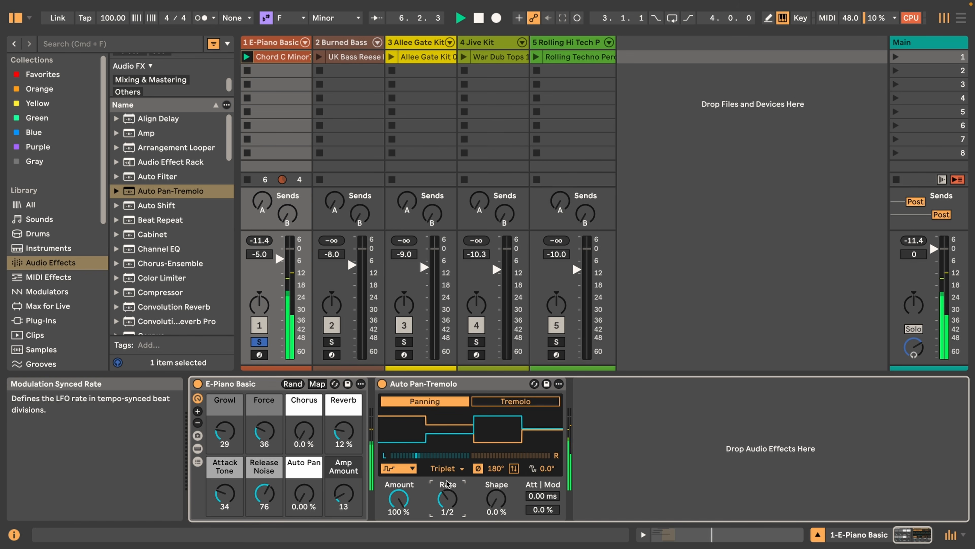
{"action": "left_click", "coordinate": [447, 468]}
{"action": "left_click", "coordinate": [453, 527]}
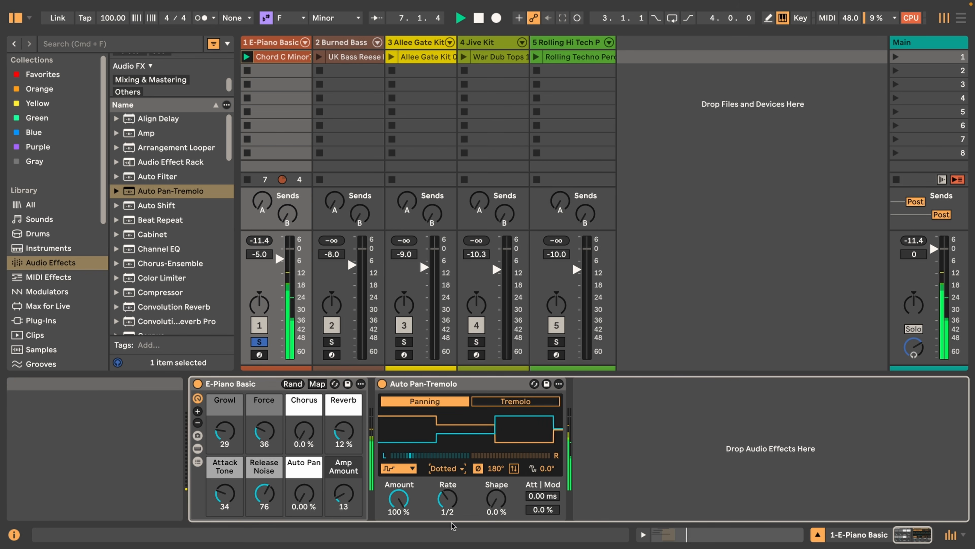
{"action": "left_click_drag", "start_coordinate": [447, 505], "coordinate": [447, 492]}
Switch the LFO time mode to 16th and raise its value to 64/16
{"action": "left_click", "coordinate": [444, 468]}
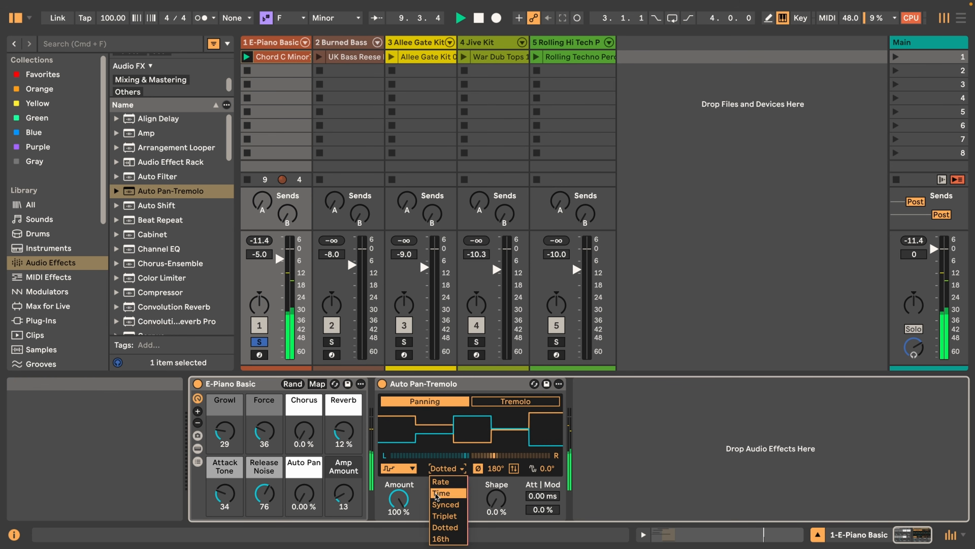
{"action": "left_click", "coordinate": [449, 538]}
{"action": "left_click_drag", "start_coordinate": [443, 504], "coordinate": [443, 487]}
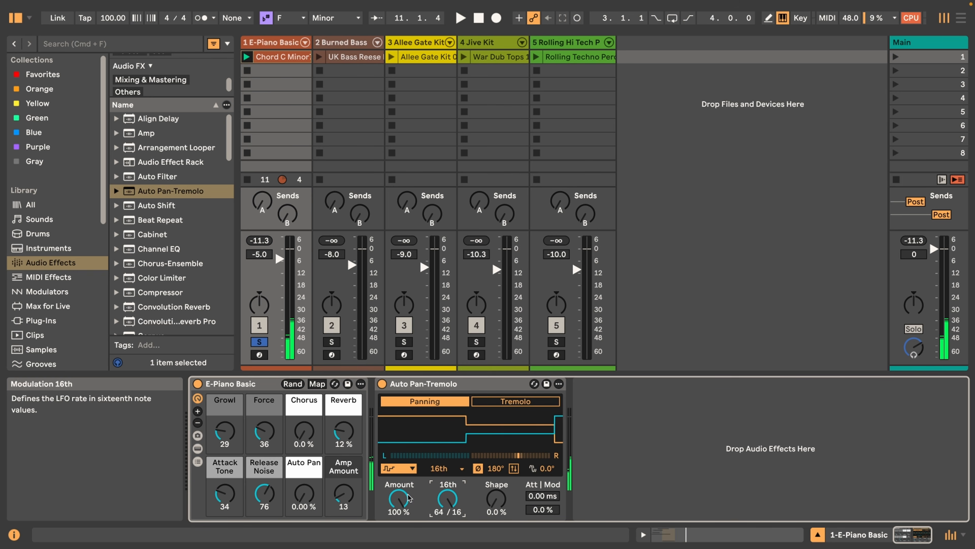
Set the LFO waveform to sine, raise Shape to 100 % and start playback
{"action": "left_click", "coordinate": [398, 468]}
{"action": "left_click", "coordinate": [397, 364]}
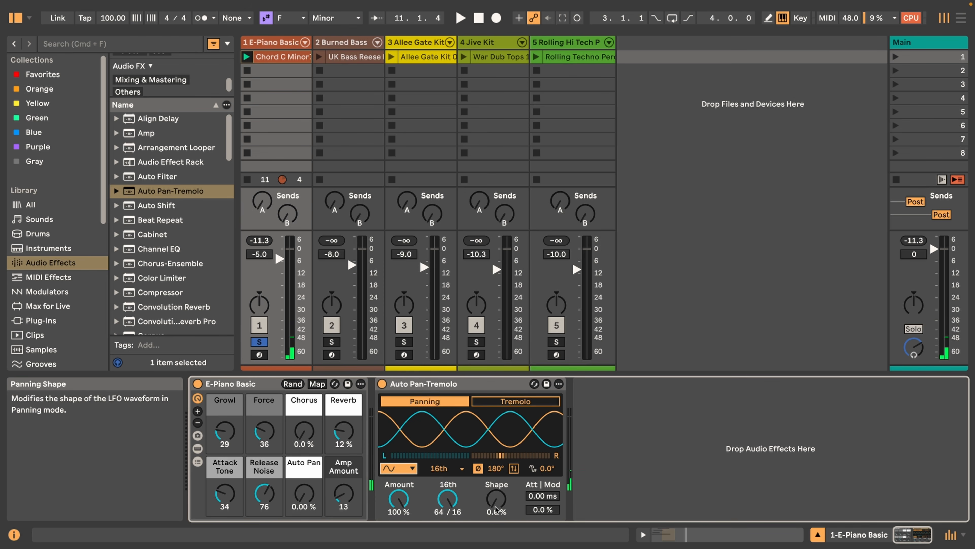
{"action": "left_click_drag", "start_coordinate": [497, 513], "coordinate": [496, 468]}
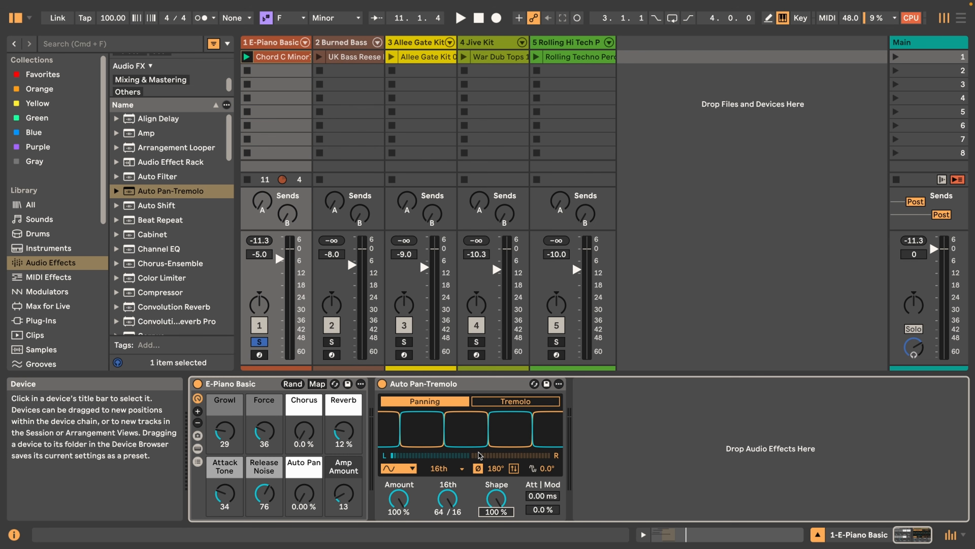
{"action": "key", "text": "space"}
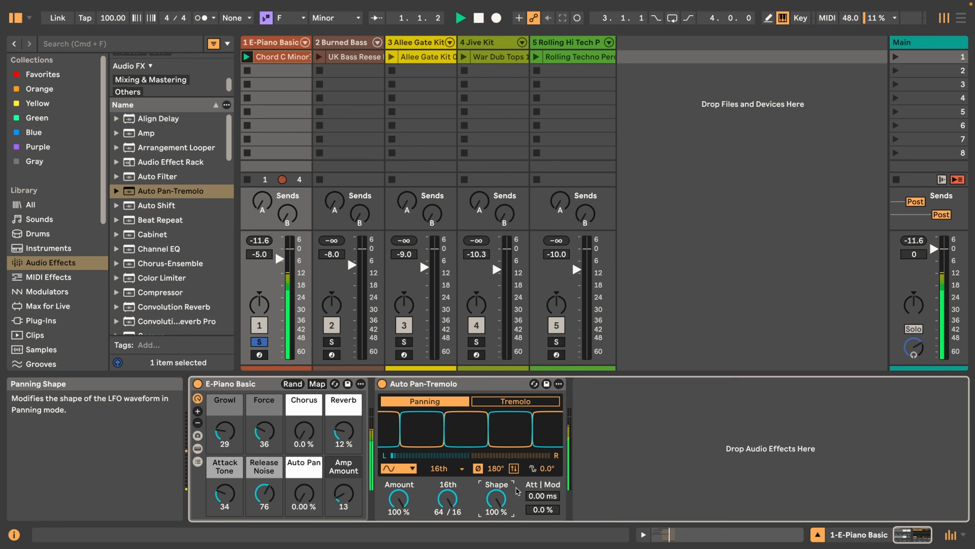
Change the LFO waveform to triangle and switch the time mode to Synced with the Rate at 1/4
{"action": "left_click", "coordinate": [389, 469]}
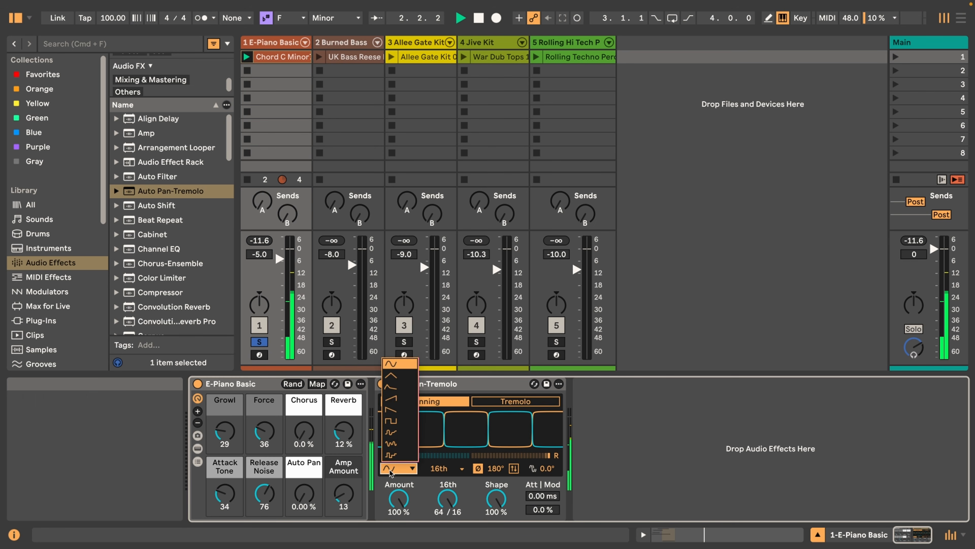
{"action": "left_click", "coordinate": [395, 376]}
{"action": "left_click", "coordinate": [445, 468]}
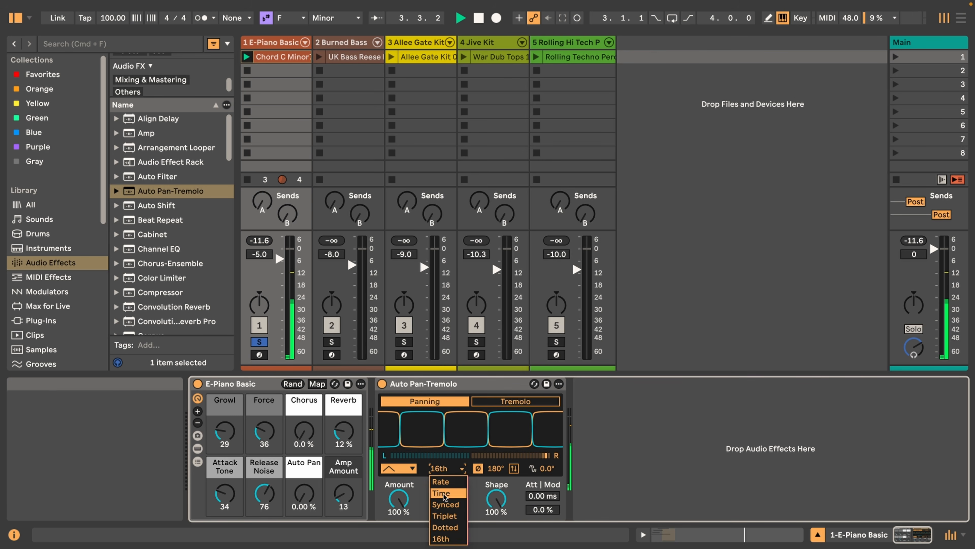
{"action": "left_click", "coordinate": [448, 501]}
{"action": "left_click_drag", "start_coordinate": [449, 502], "coordinate": [449, 484]}
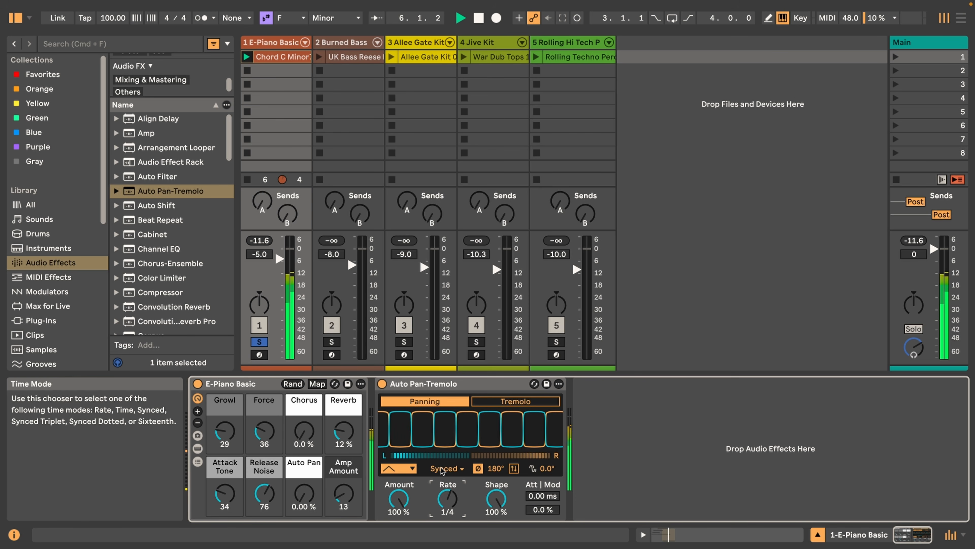
Try the third, rising saw, falling saw and square LFO waveforms one after another during playback
{"action": "left_click", "coordinate": [398, 468]}
{"action": "left_click", "coordinate": [398, 388]}
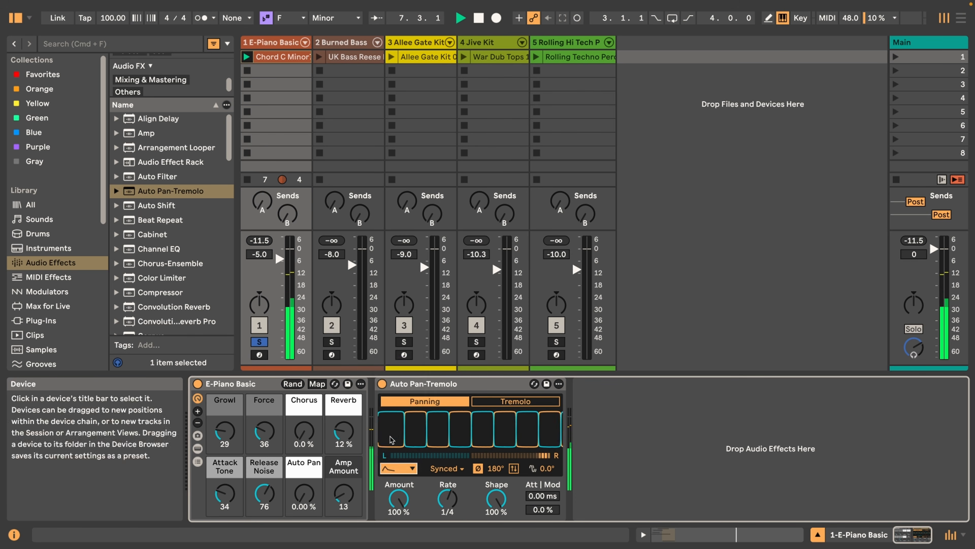
{"action": "left_click", "coordinate": [394, 469]}
{"action": "left_click", "coordinate": [395, 408]}
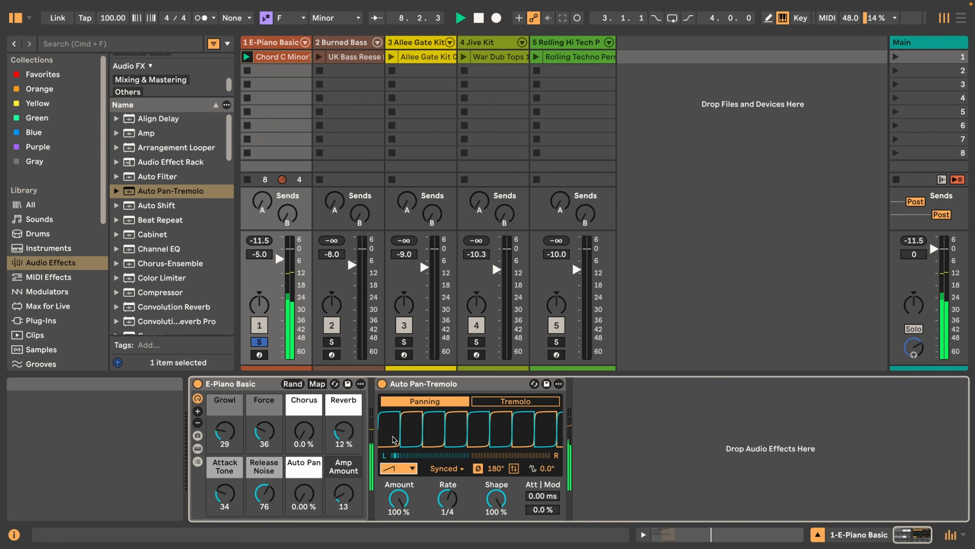
{"action": "left_click", "coordinate": [398, 468]}
{"action": "left_click", "coordinate": [392, 419]}
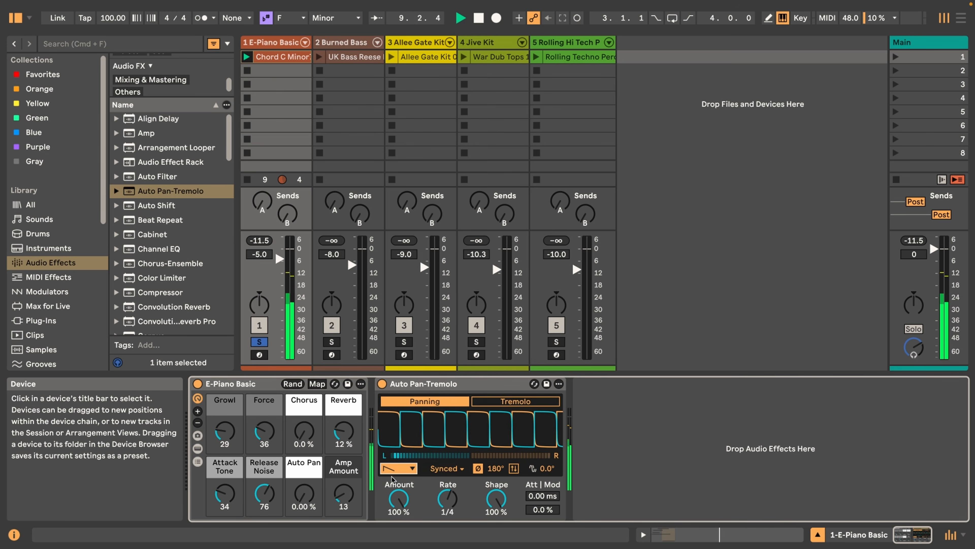
{"action": "left_click", "coordinate": [397, 468]}
{"action": "left_click", "coordinate": [391, 423]}
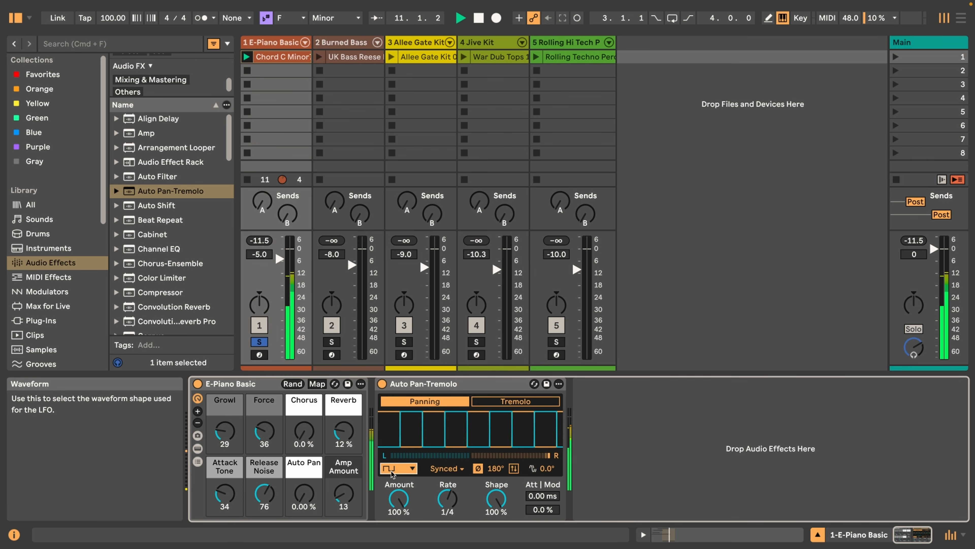
Try each of the last three, random-type LFO waveforms during playback
{"action": "left_click", "coordinate": [391, 469]}
{"action": "left_click", "coordinate": [398, 430]}
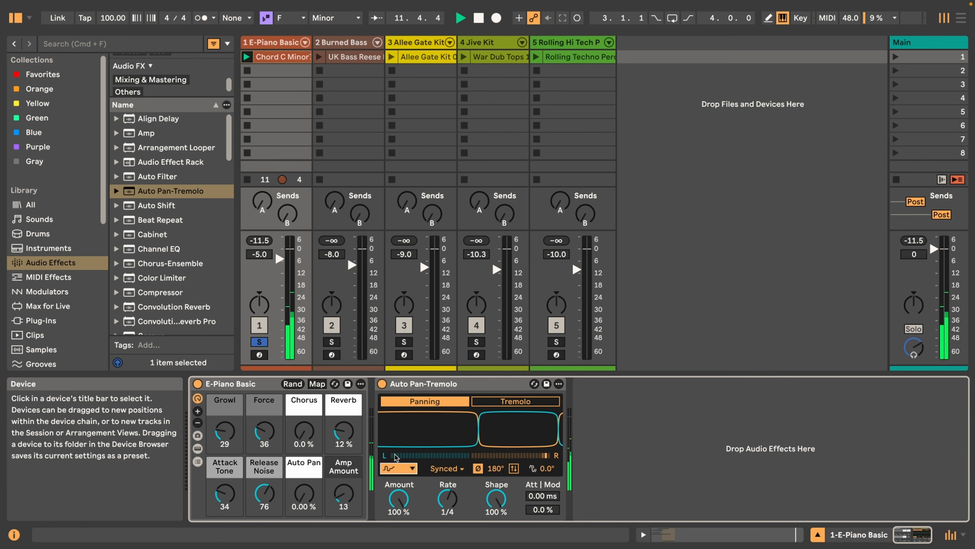
{"action": "left_click", "coordinate": [394, 469]}
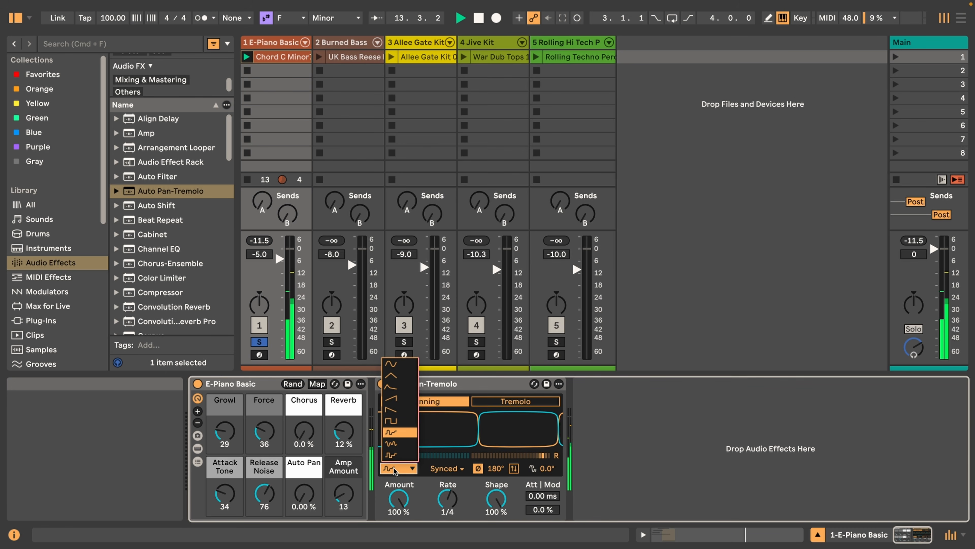
{"action": "left_click", "coordinate": [391, 443]}
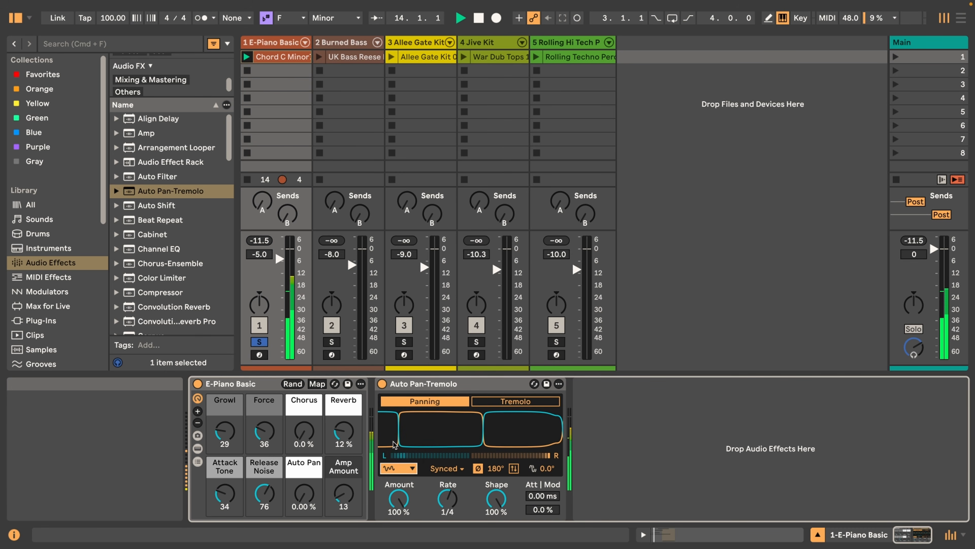
{"action": "left_click", "coordinate": [395, 471]}
{"action": "left_click", "coordinate": [394, 457]}
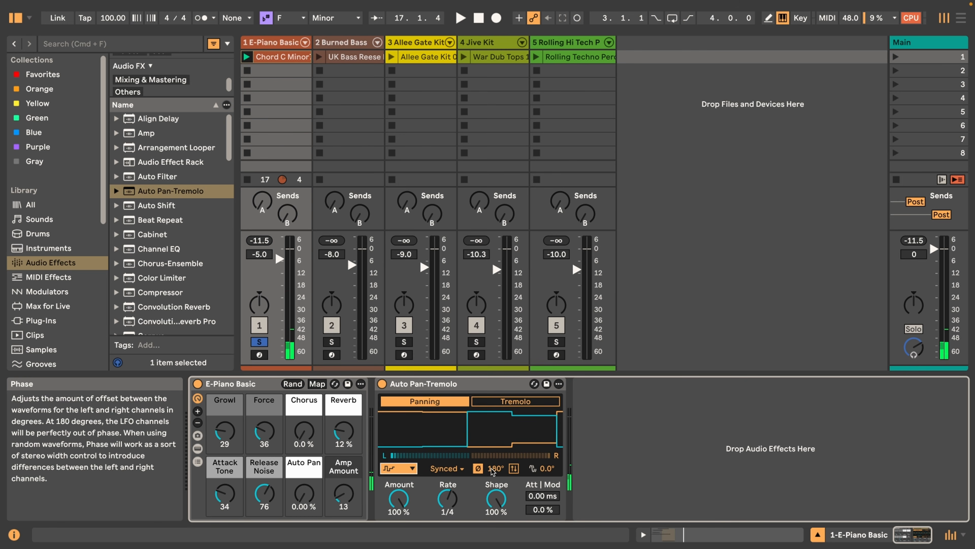
Set the LFO waveform back to sine and reset Shape to 0.0 %
{"action": "left_click", "coordinate": [399, 468]}
{"action": "left_click", "coordinate": [393, 366]}
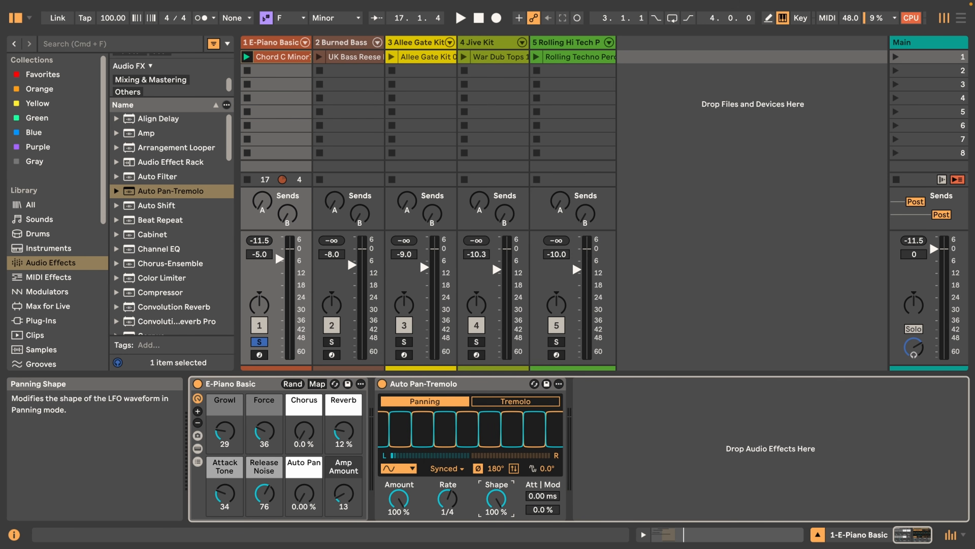
{"action": "left_click", "coordinate": [498, 496]}
{"action": "key", "text": "Delete"}
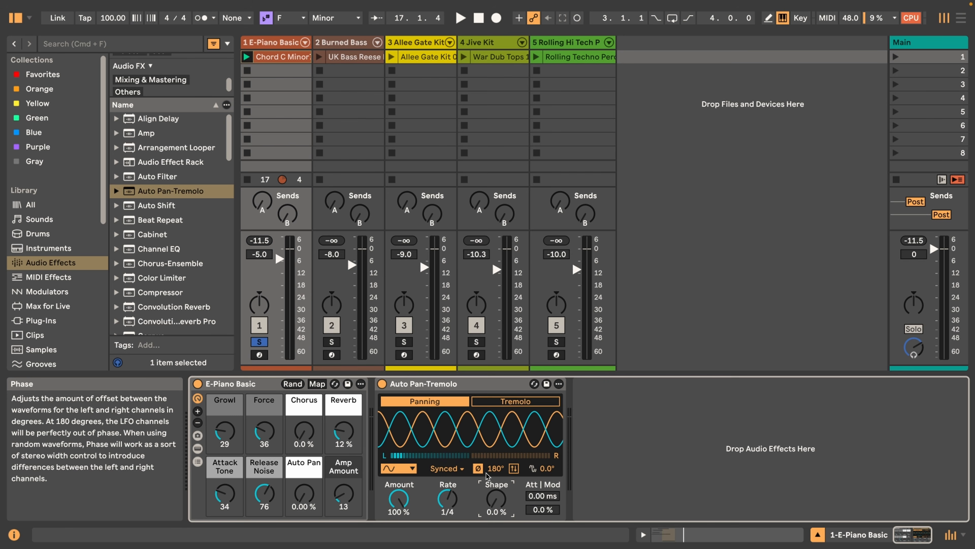
Try the LFO Phase at 0° with playback and at 360°, and return it to 180°
{"action": "left_click_drag", "start_coordinate": [487, 476], "coordinate": [487, 538]}
{"action": "mouse_move", "coordinate": [496, 468]}
{"action": "left_mouse_down"}
{"action": "mouse_move", "coordinate": [496, 367]}
{"action": "mouse_move", "coordinate": [496, 469]}
{"action": "left_mouse_up"}
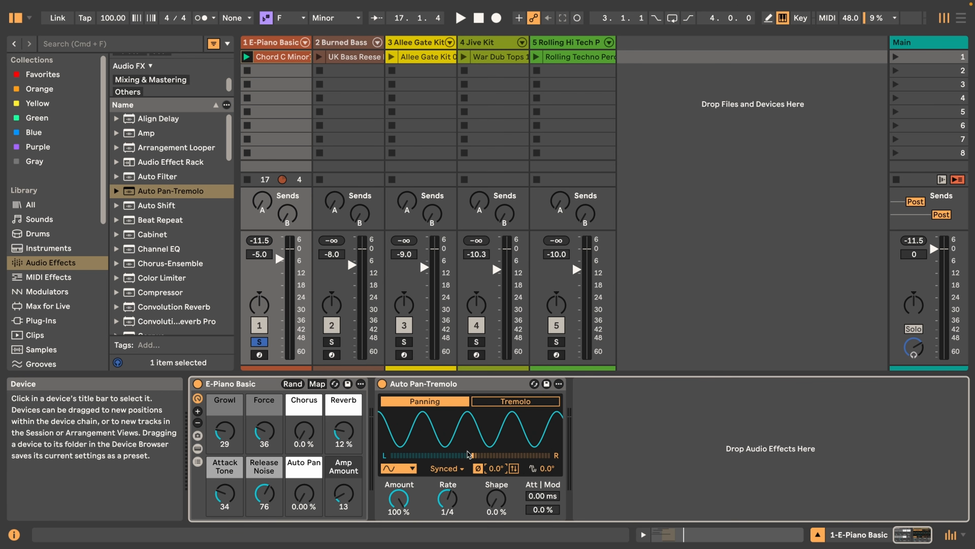
{"action": "key", "text": "space"}
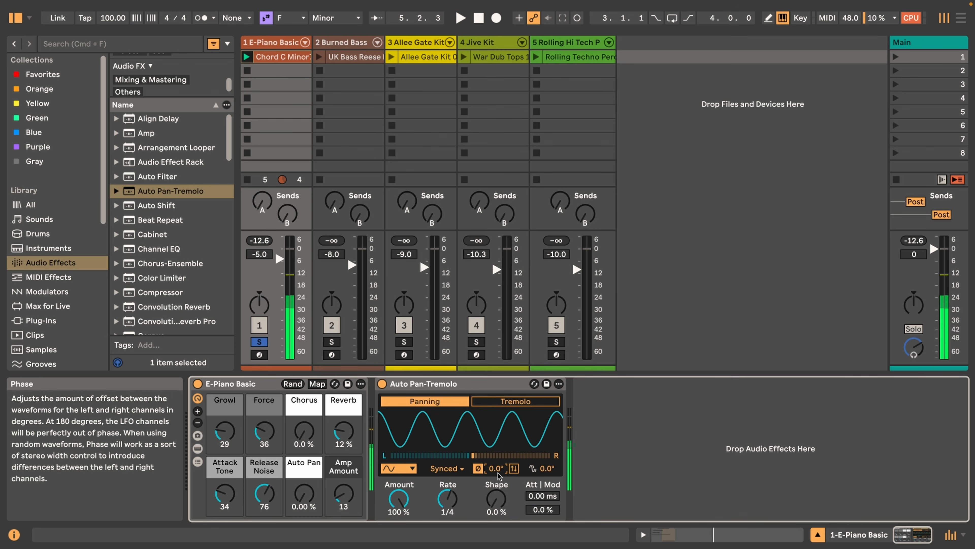
{"action": "left_click_drag", "start_coordinate": [498, 475], "coordinate": [498, 407]}
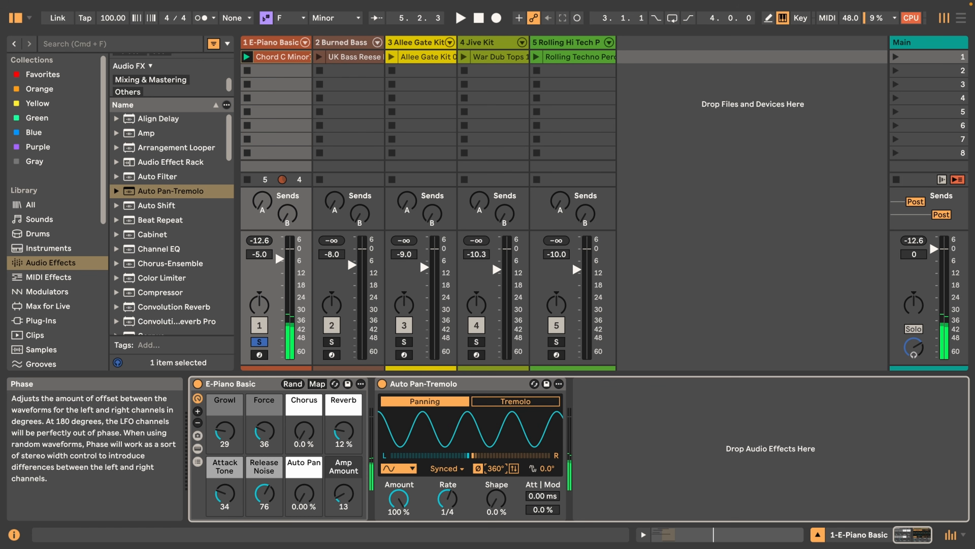
{"action": "double_click", "coordinate": [498, 471]}
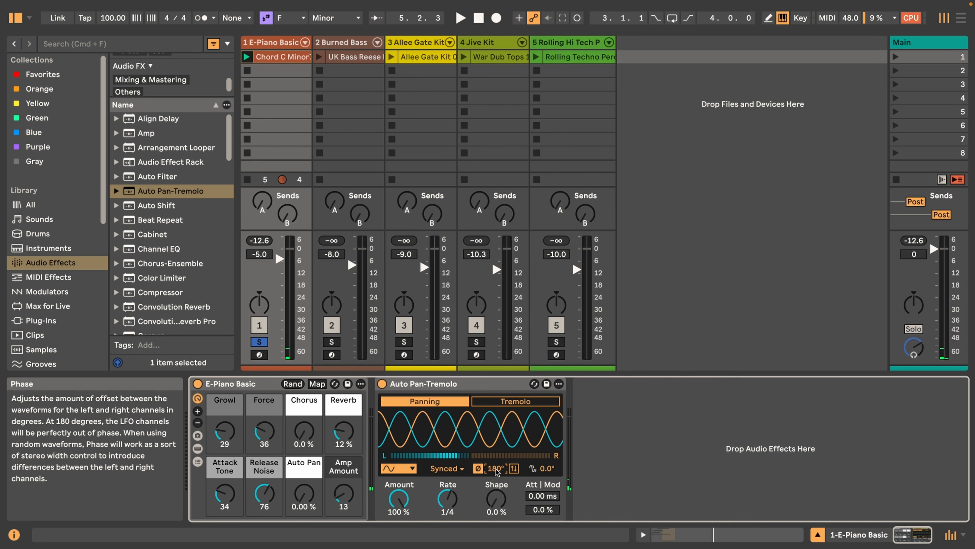
{"action": "left_click_drag", "start_coordinate": [496, 469], "coordinate": [497, 500]}
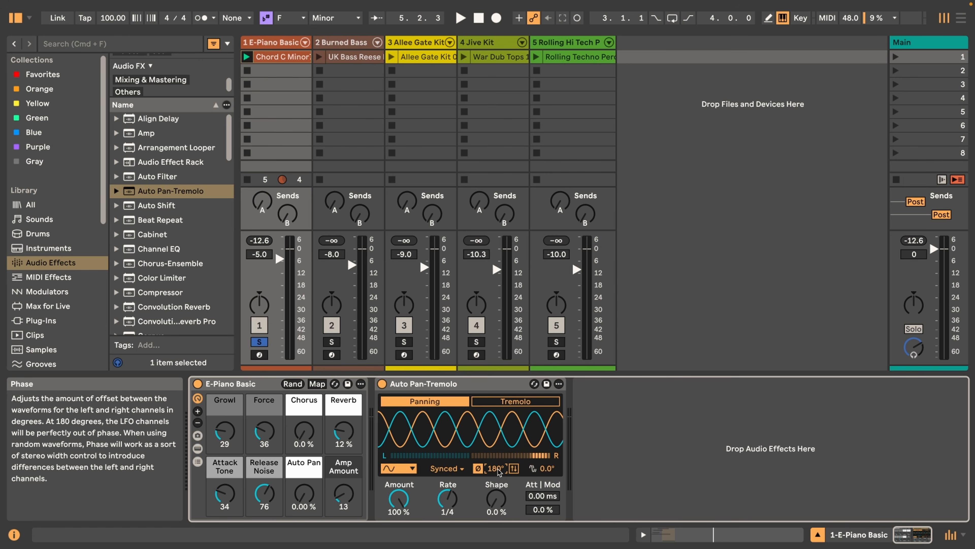
Switch the LFO offset from Phase to Spin, raise Spin to 50 % during playback, and switch back to Phase
{"action": "left_click", "coordinate": [478, 469]}
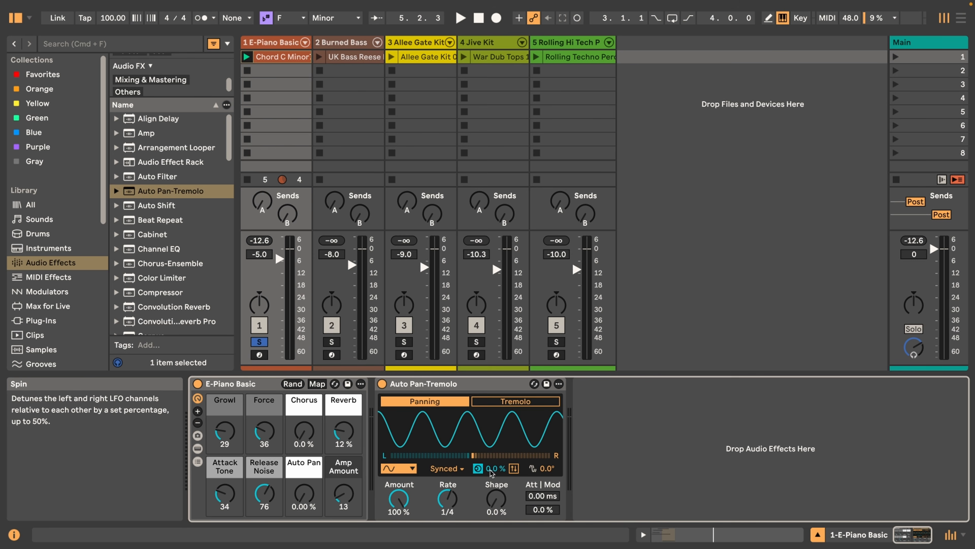
{"action": "key", "text": "space"}
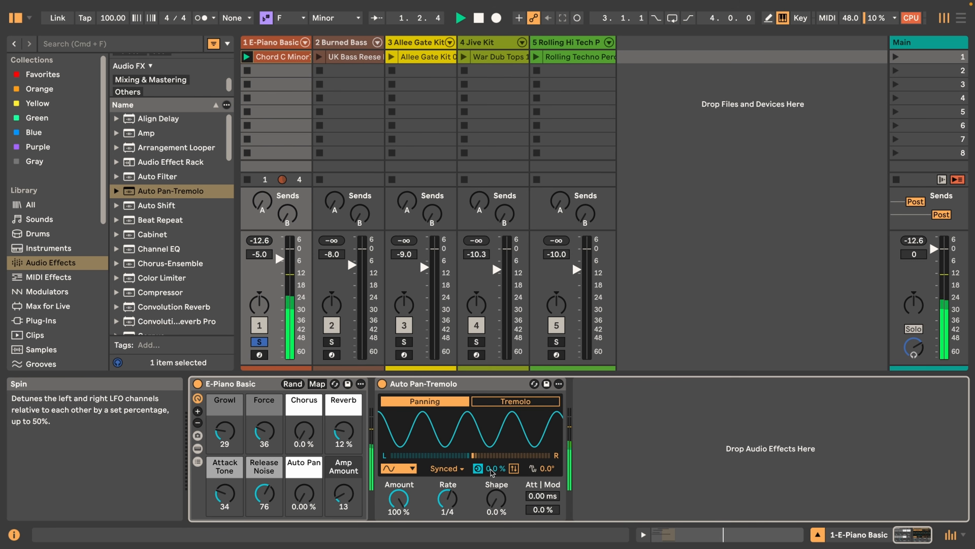
{"action": "left_click_drag", "start_coordinate": [492, 471], "coordinate": [492, 448]}
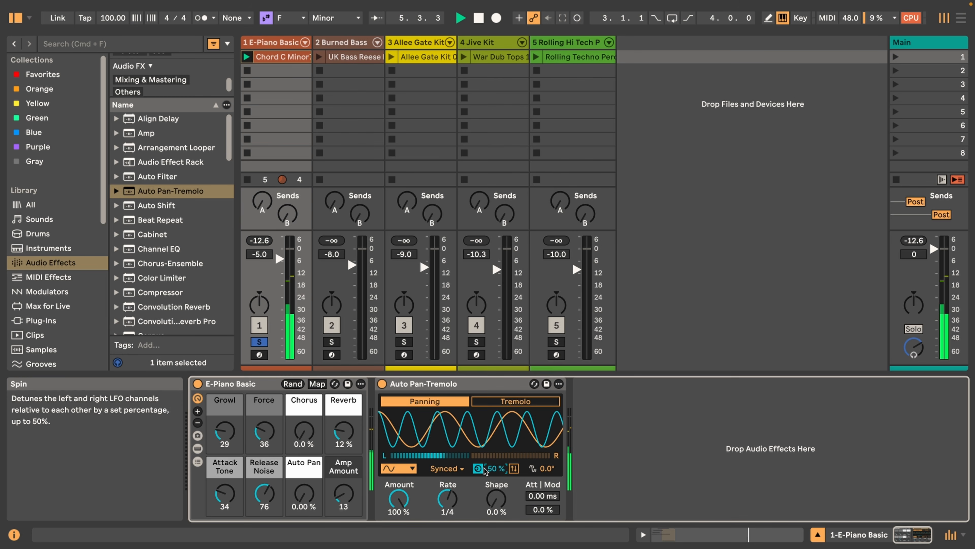
{"action": "left_click", "coordinate": [478, 468]}
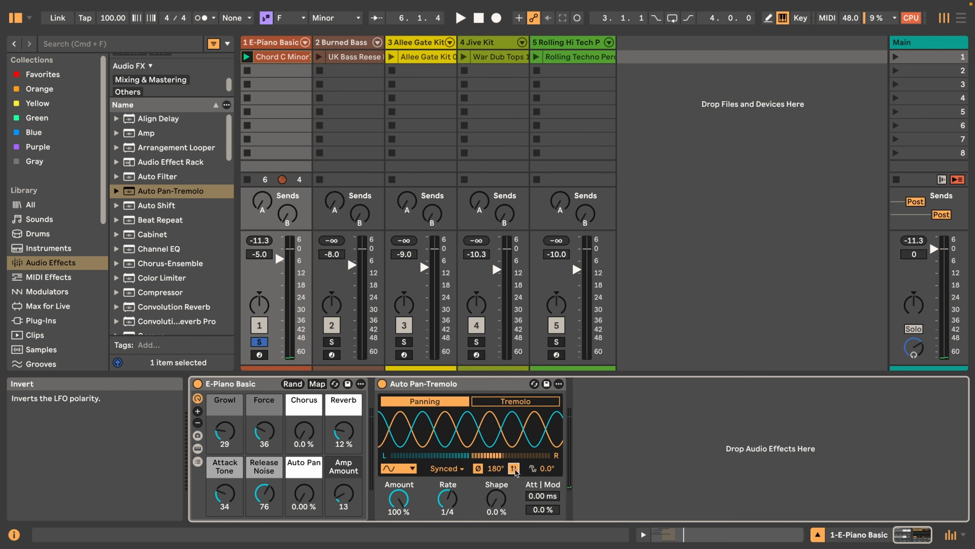
Play the clip with the LFO polarity inverted, turn Invert off and stop playback
{"action": "key", "text": "space"}
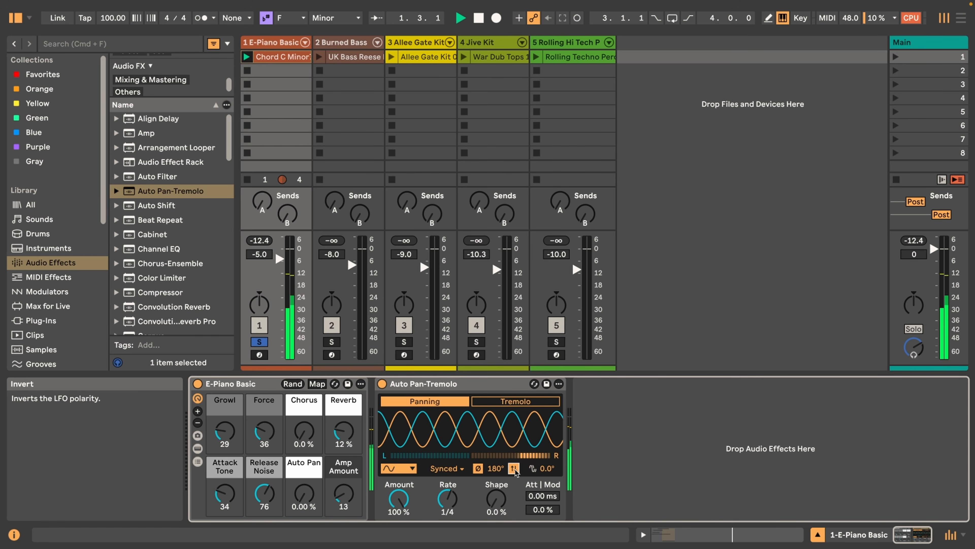
{"action": "left_click", "coordinate": [514, 468]}
{"action": "key", "text": "space"}
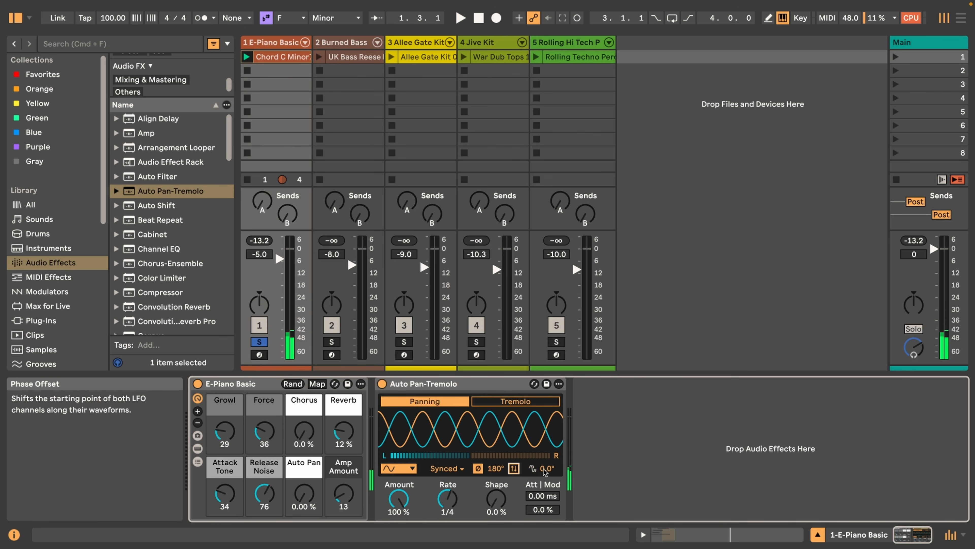
Try a raised Phase Offset with playback and return it to 0.0°
{"action": "left_click_drag", "start_coordinate": [546, 471], "coordinate": [545, 412]}
{"action": "key", "text": "space"}
{"action": "left_click_drag", "start_coordinate": [548, 469], "coordinate": [549, 536]}
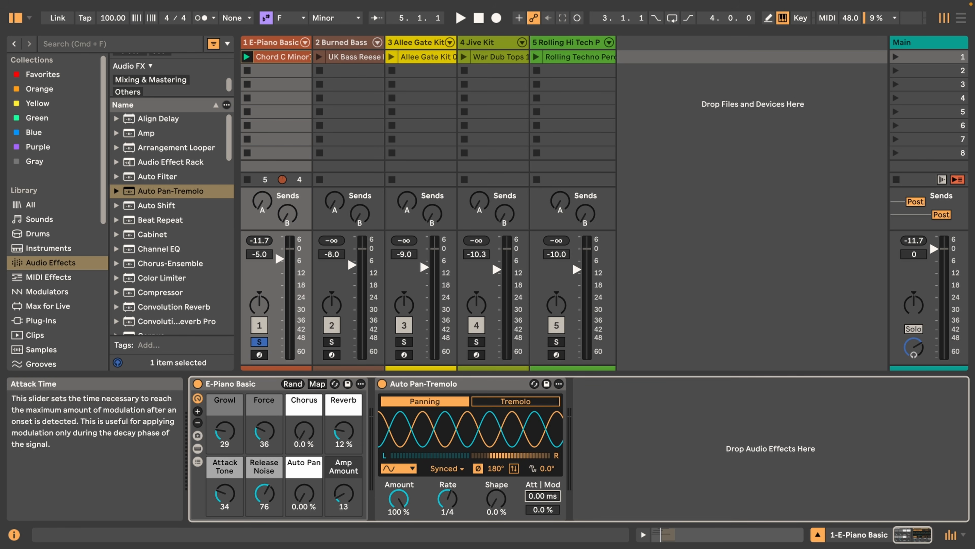
Try an Attack Time of 920 ms with playback and reset it to 0.00 ms
{"action": "left_click_drag", "start_coordinate": [535, 499], "coordinate": [536, 456]}
{"action": "key", "text": "space"}
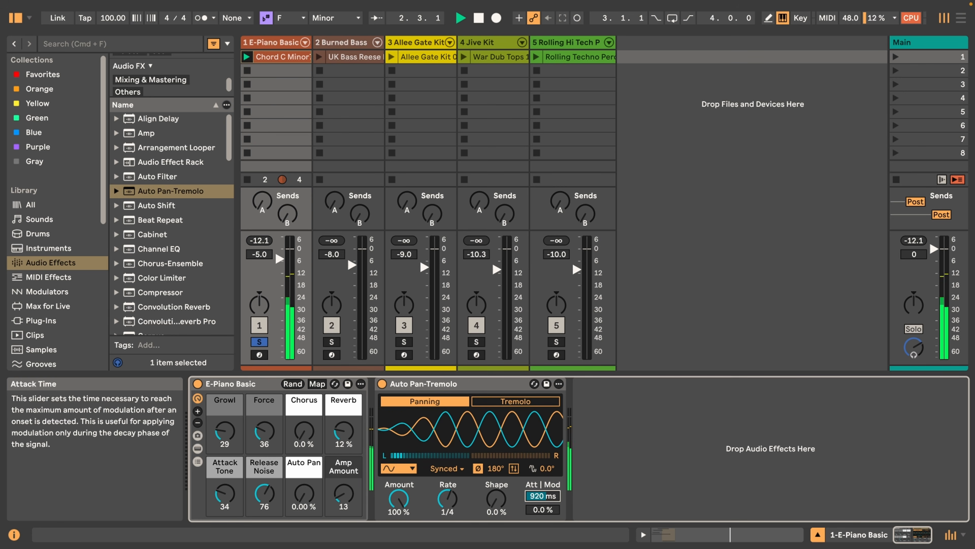
{"action": "key", "text": "space"}
{"action": "double_click", "coordinate": [536, 499]}
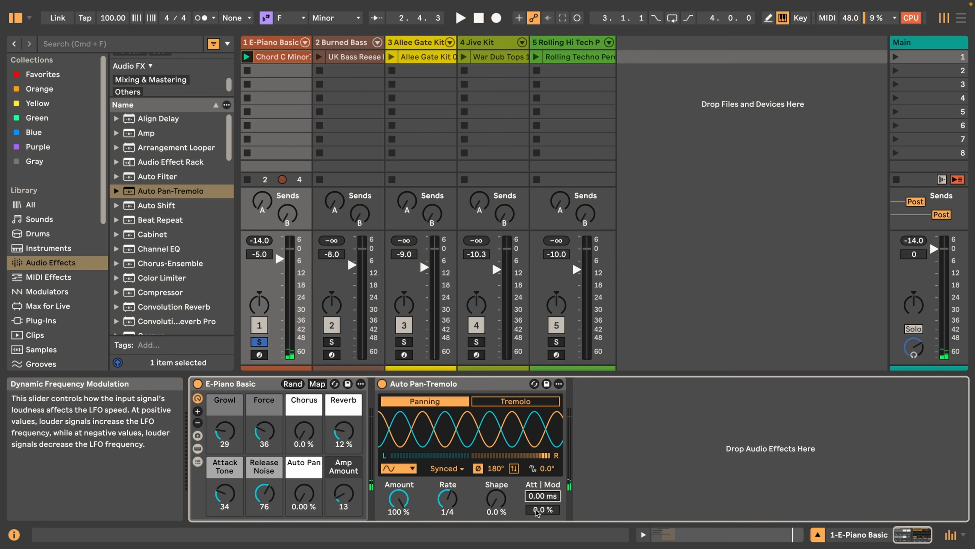
Raise the Dynamic Frequency Modulation amount to 100 %
{"action": "left_click_drag", "start_coordinate": [537, 510], "coordinate": [537, 499]}
{"action": "left_click_drag", "start_coordinate": [537, 509], "coordinate": [537, 497]}
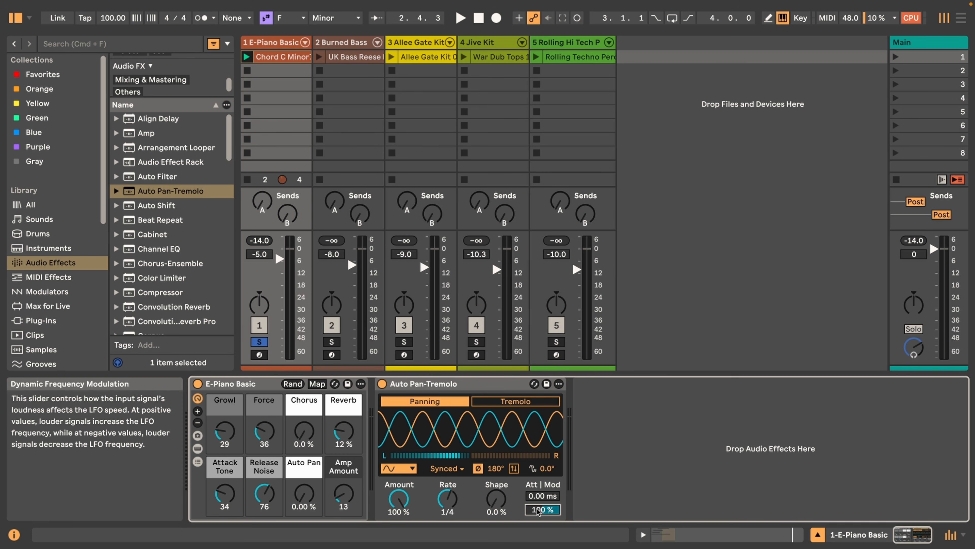
Play the clip with Dynamic Frequency Modulation at 100 % and -100 %, stop playback and reset the modulation to 0.0 %
{"action": "key", "text": "space"}
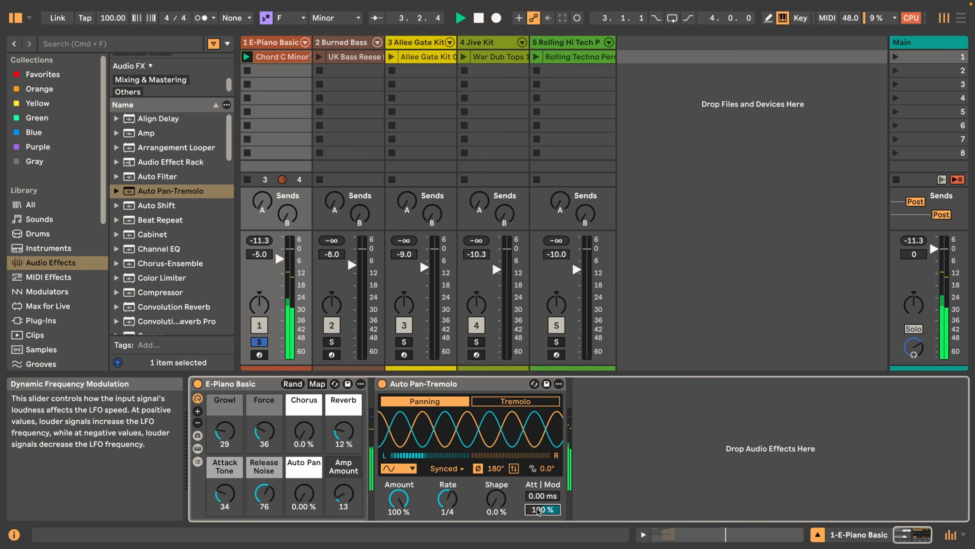
{"action": "left_click_drag", "start_coordinate": [538, 509], "coordinate": [537, 548]}
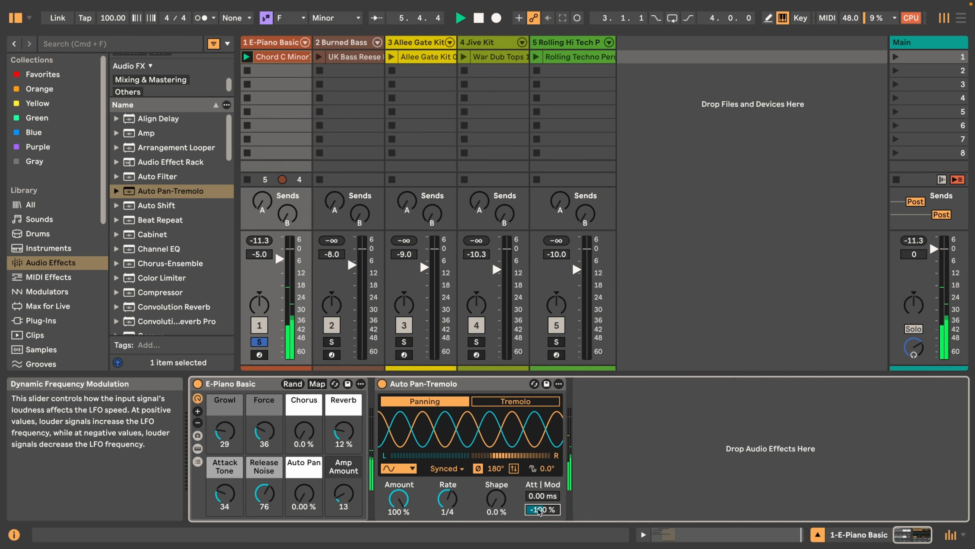
{"action": "key", "text": "space"}
{"action": "left_click_drag", "start_coordinate": [539, 509], "coordinate": [538, 471]}
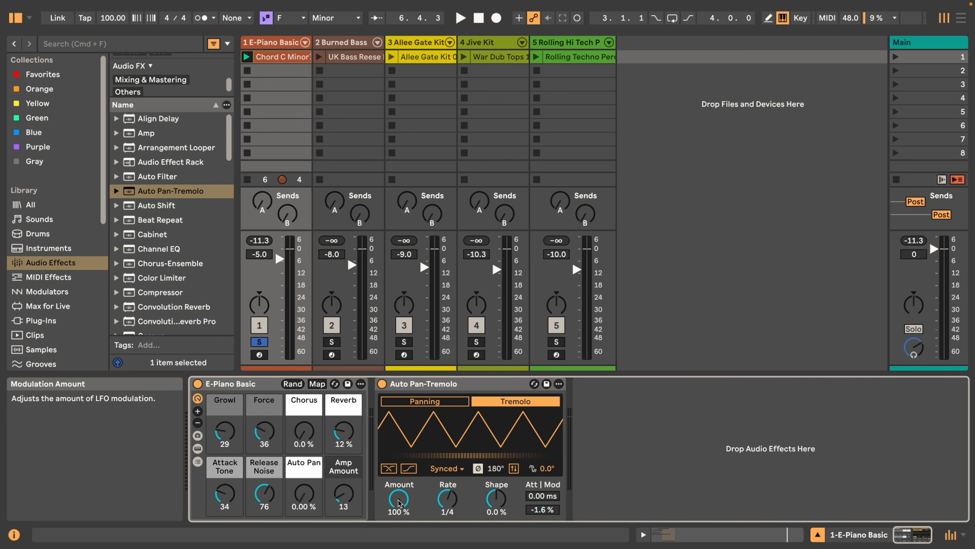
{"action": "double_click", "coordinate": [542, 510]}
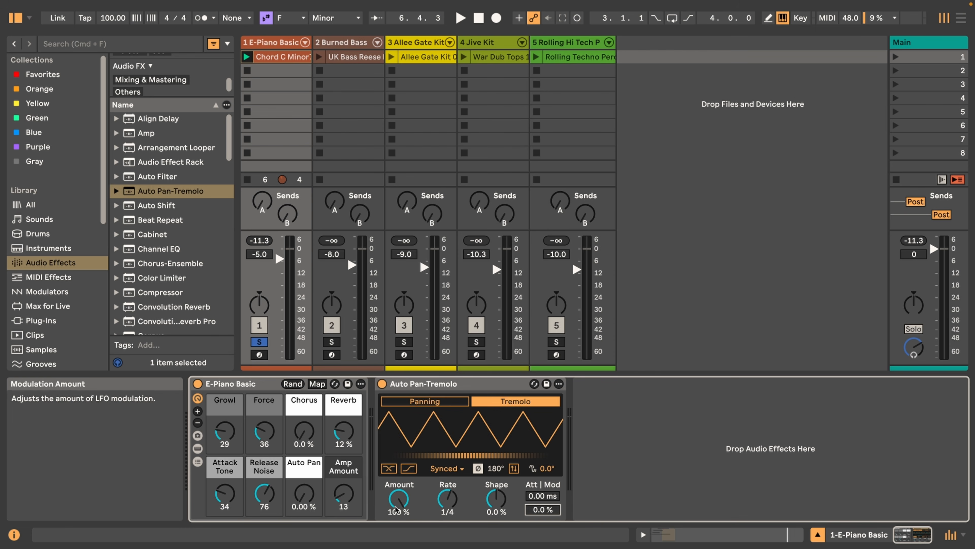
Play the clip in Tremolo mode, lower the Amount and return it to 100 %, and set the Shape to -100 %
{"action": "key", "text": "space"}
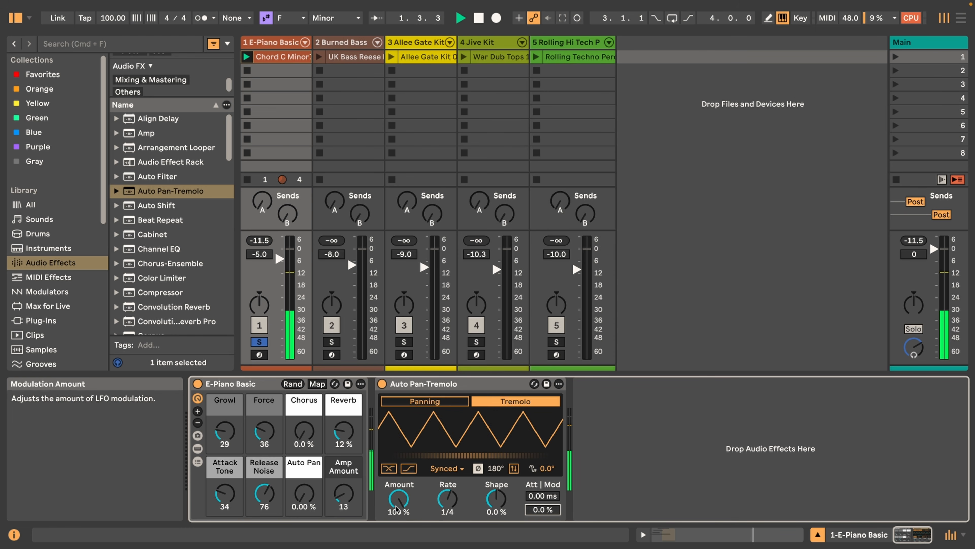
{"action": "left_click_drag", "start_coordinate": [397, 509], "coordinate": [396, 532]}
{"action": "left_click_drag", "start_coordinate": [399, 498], "coordinate": [399, 463]}
{"action": "left_click_drag", "start_coordinate": [448, 499], "coordinate": [496, 523]}
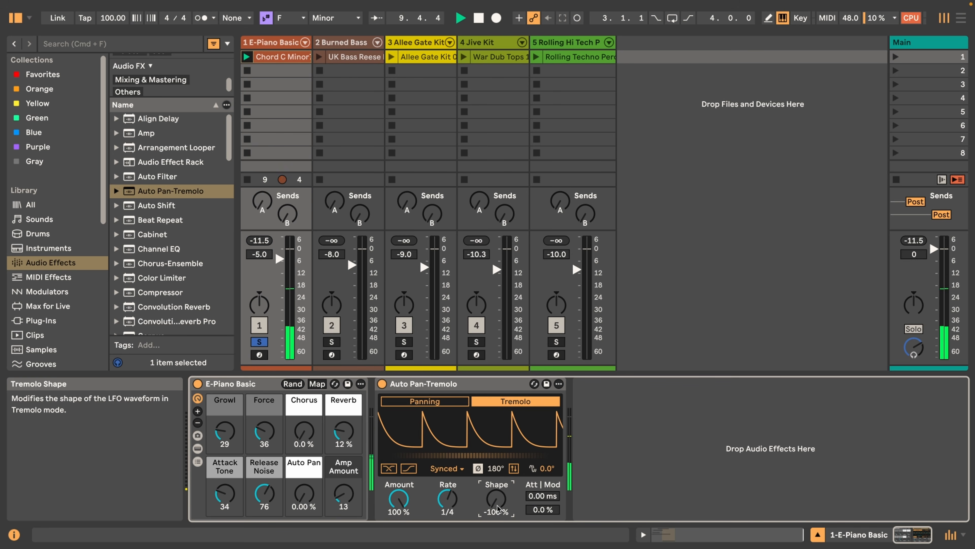
Invert the tremolo LFO and try Phase Offsets such as 276° during playback, resetting the offset to 0.0°
{"action": "left_click", "coordinate": [514, 468]}
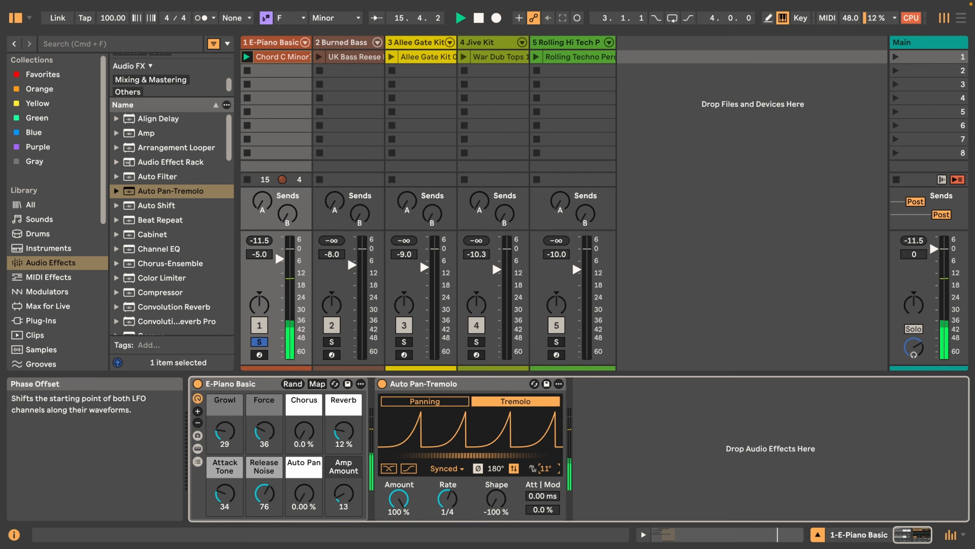
{"action": "left_click_drag", "start_coordinate": [546, 468], "coordinate": [546, 442]}
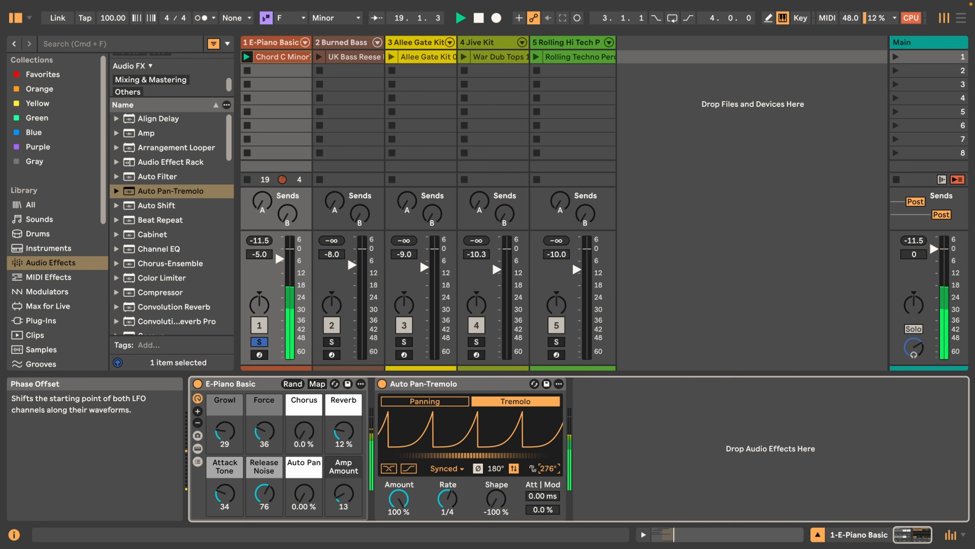
{"action": "left_click_drag", "start_coordinate": [546, 468], "coordinate": [546, 461]}
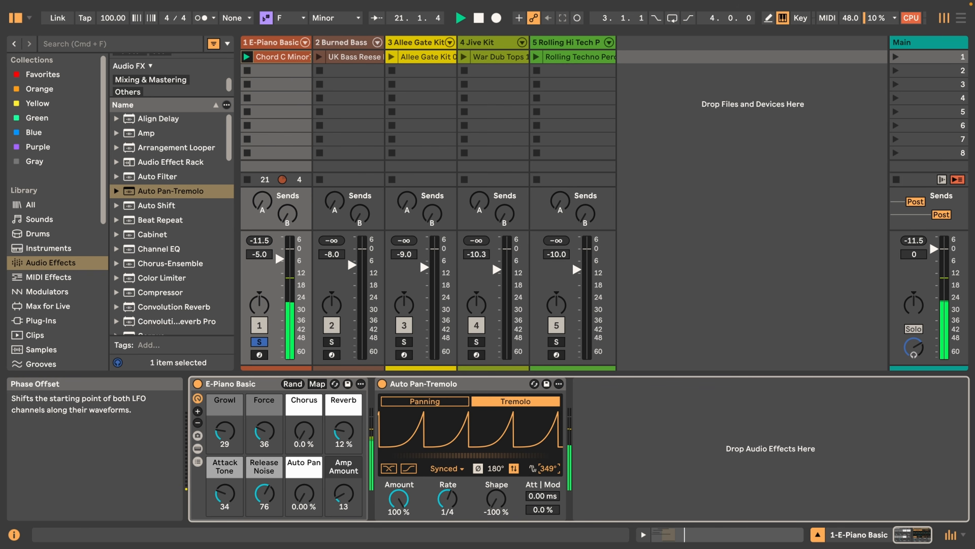
{"action": "double_click", "coordinate": [548, 469]}
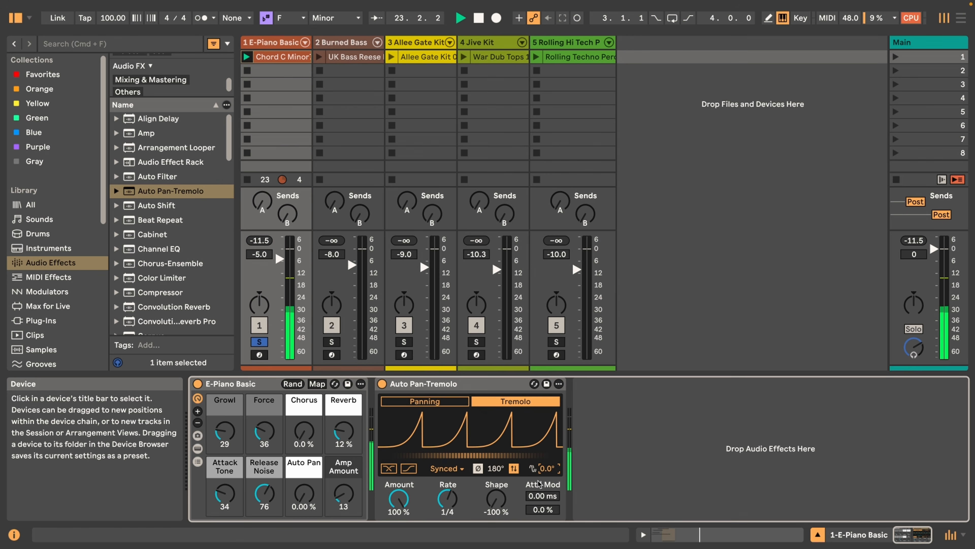
Turn Invert off, sweep the tremolo Shape up to 100 % during playback and stop the clip
{"action": "left_click_drag", "start_coordinate": [485, 500], "coordinate": [496, 510]}
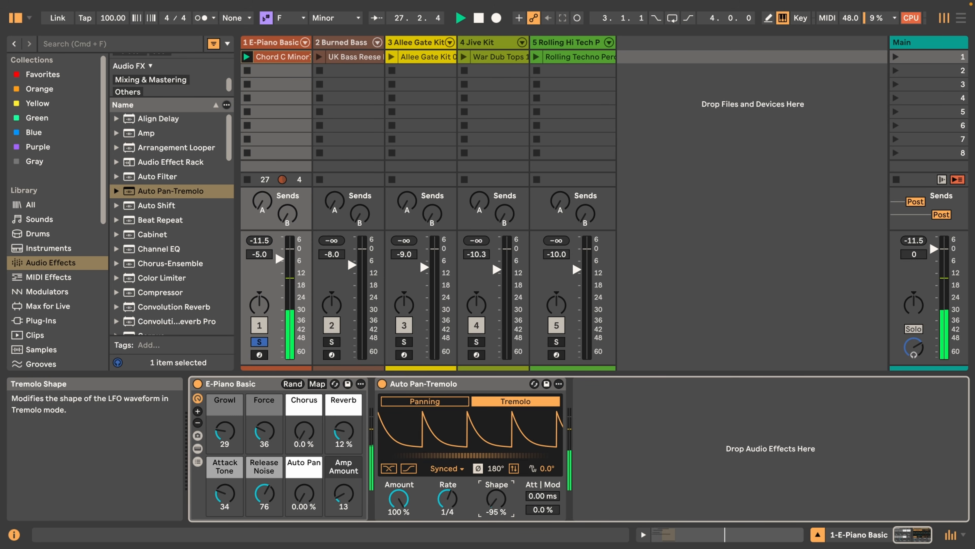
{"action": "left_click_drag", "start_coordinate": [496, 499], "coordinate": [497, 434]}
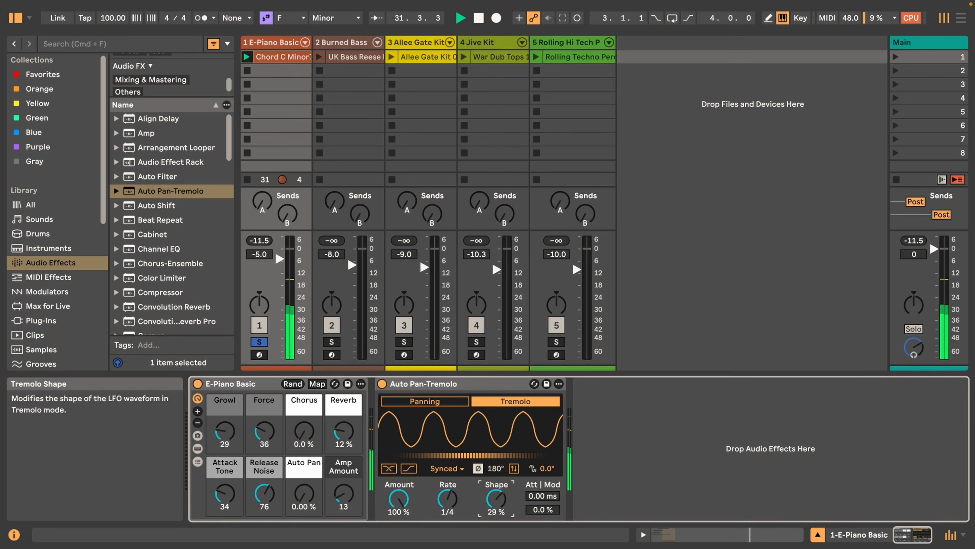
{"action": "left_click_drag", "start_coordinate": [496, 439], "coordinate": [496, 410]}
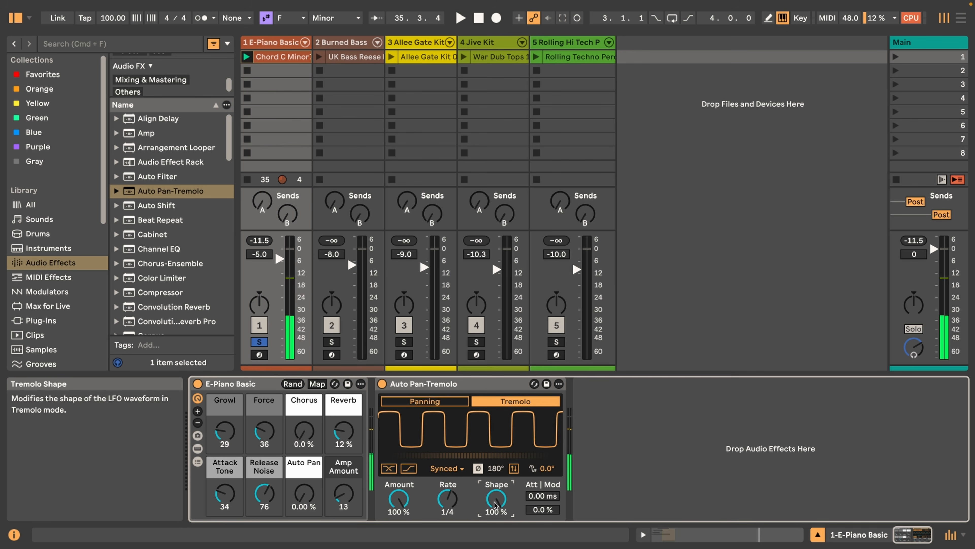
{"action": "key", "text": "space"}
{"action": "key", "text": "space"}
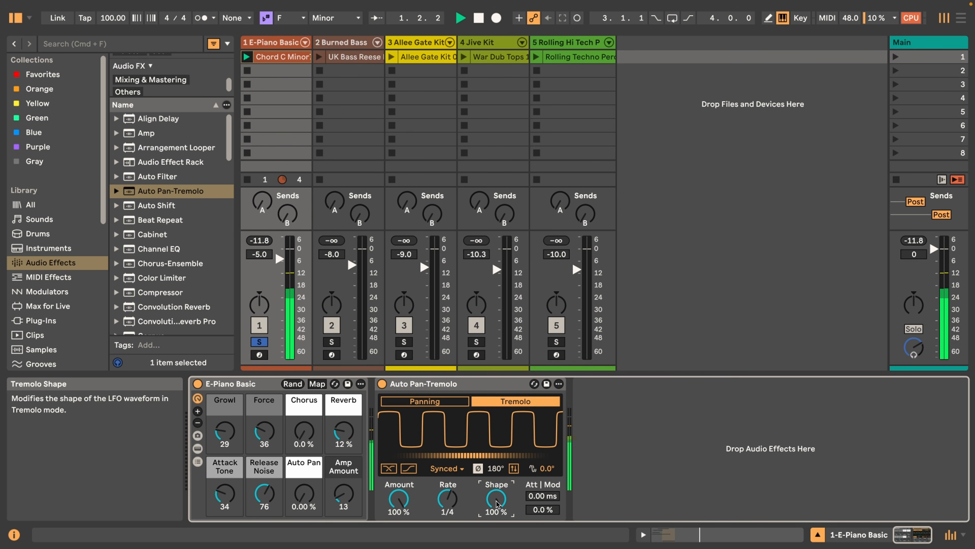
Play the square-shaped tremolo, toggle Invert on and off, and try a raised Phase Offset before resetting it to 0.0°
{"action": "left_click", "coordinate": [515, 467]}
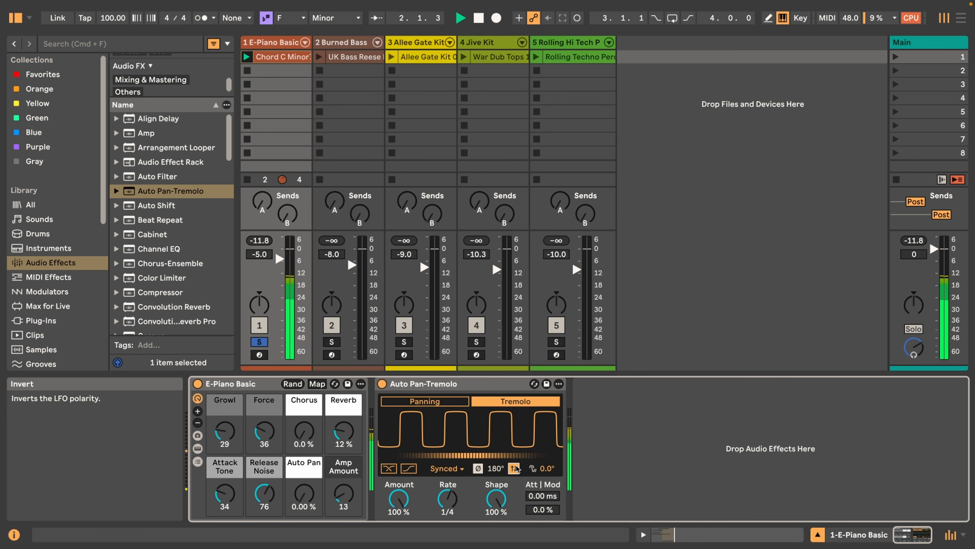
{"action": "left_click", "coordinate": [514, 468]}
{"action": "left_click_drag", "start_coordinate": [547, 468], "coordinate": [547, 431]}
{"action": "key", "text": "Delete"}
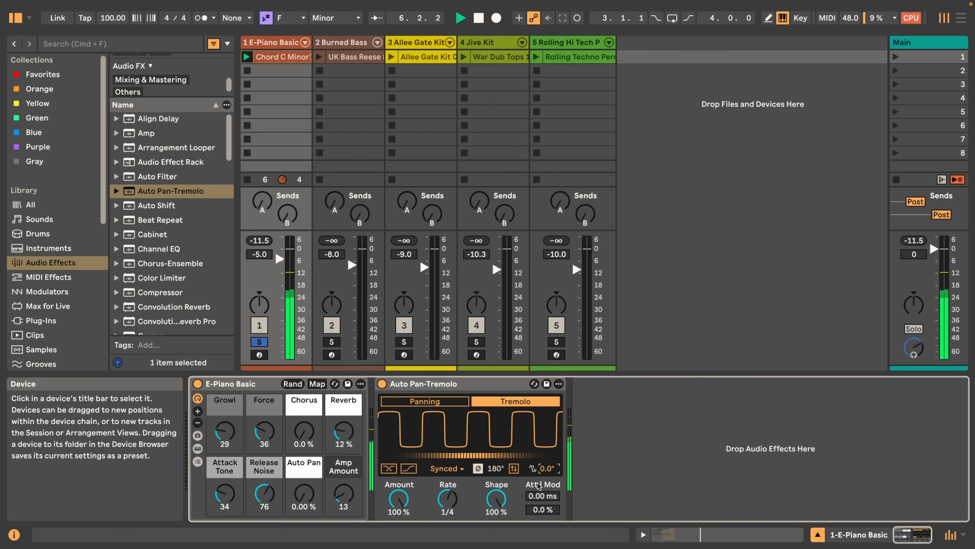
Try a raised Attack Time and Dynamic Frequency Modulation at 100 % and -100 %, reset both to zero and stop playback
{"action": "left_click_drag", "start_coordinate": [547, 497], "coordinate": [547, 485]}
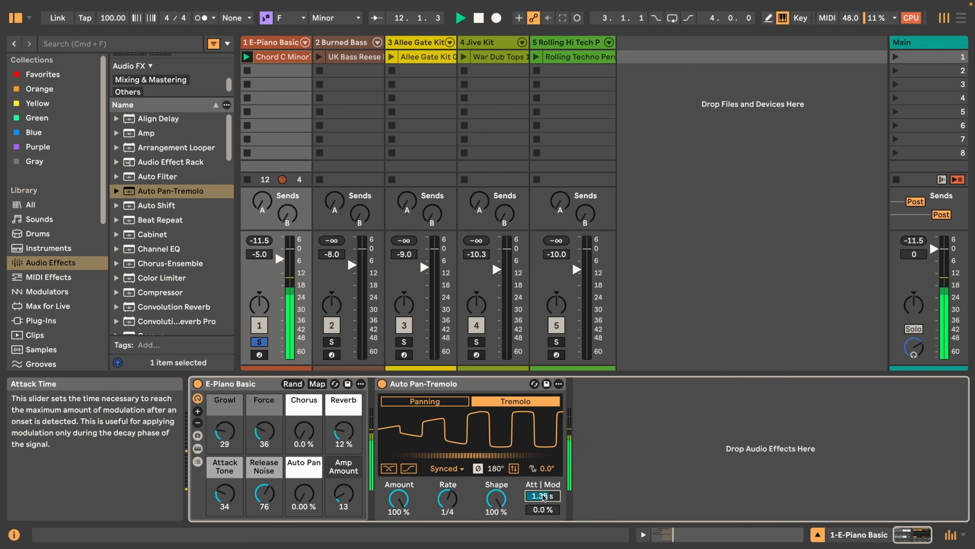
{"action": "left_click_drag", "start_coordinate": [543, 496], "coordinate": [537, 434]}
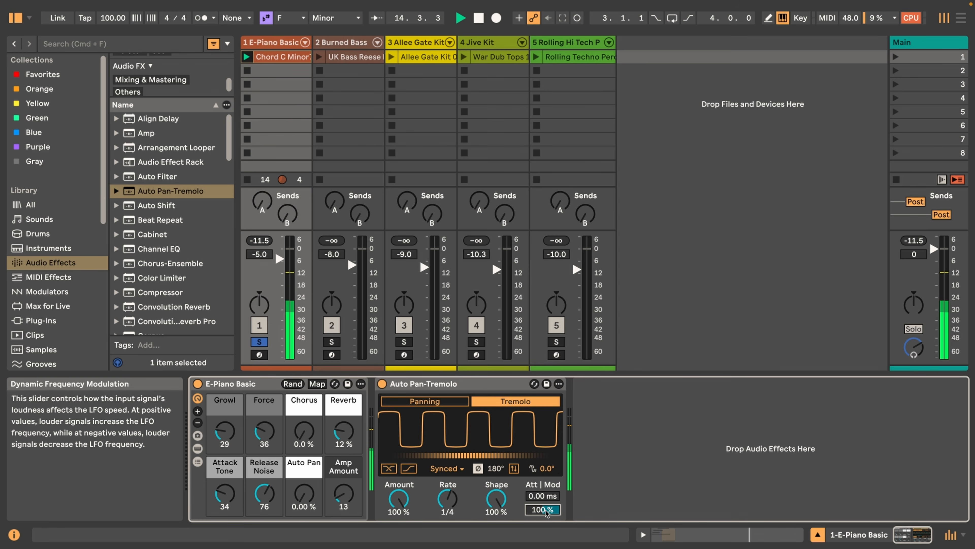
{"action": "left_click_drag", "start_coordinate": [549, 511], "coordinate": [550, 547]}
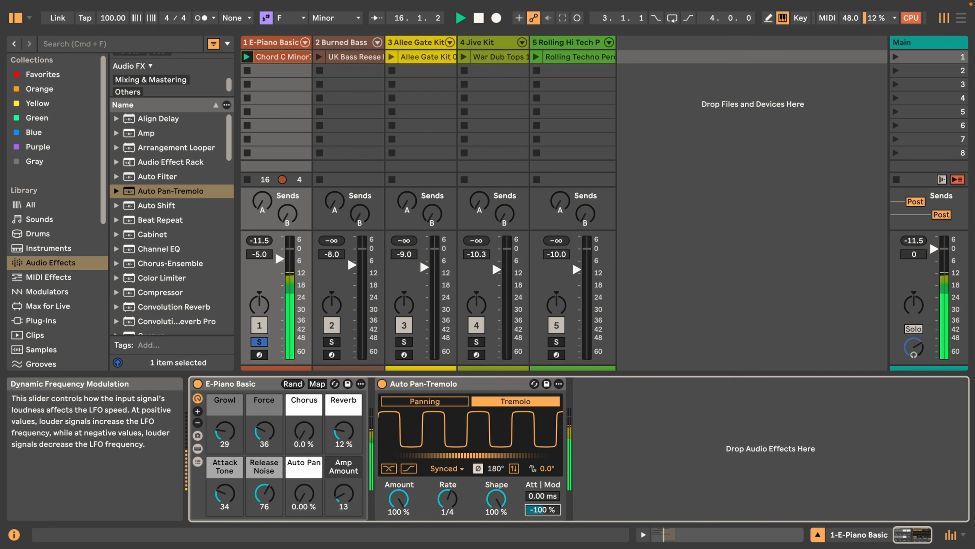
{"action": "double_click", "coordinate": [548, 511]}
{"action": "key", "text": "space"}
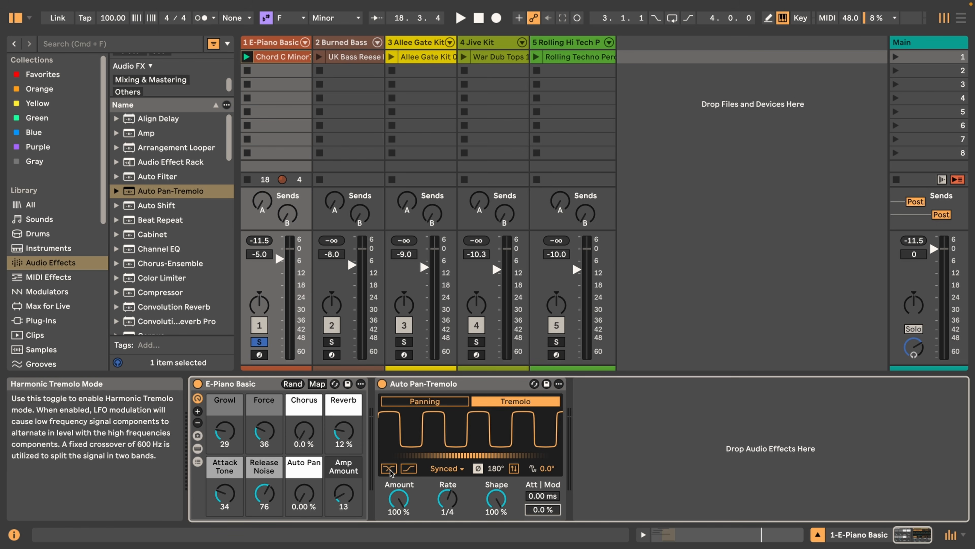
Play the clip and enable Harmonic Tremolo mode, followed by Vintage Tremolo mode
{"action": "key", "text": "space"}
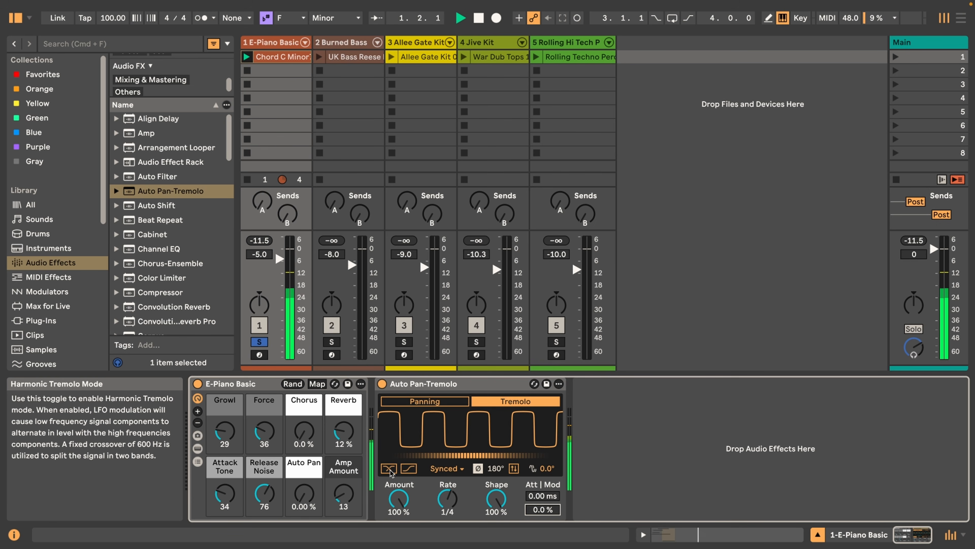
{"action": "left_click", "coordinate": [388, 468]}
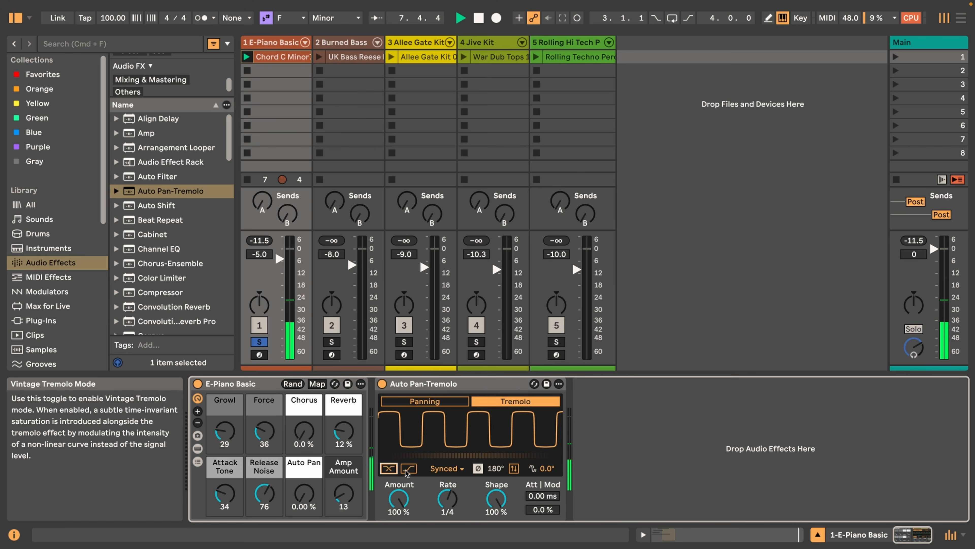
{"action": "left_click", "coordinate": [407, 469]}
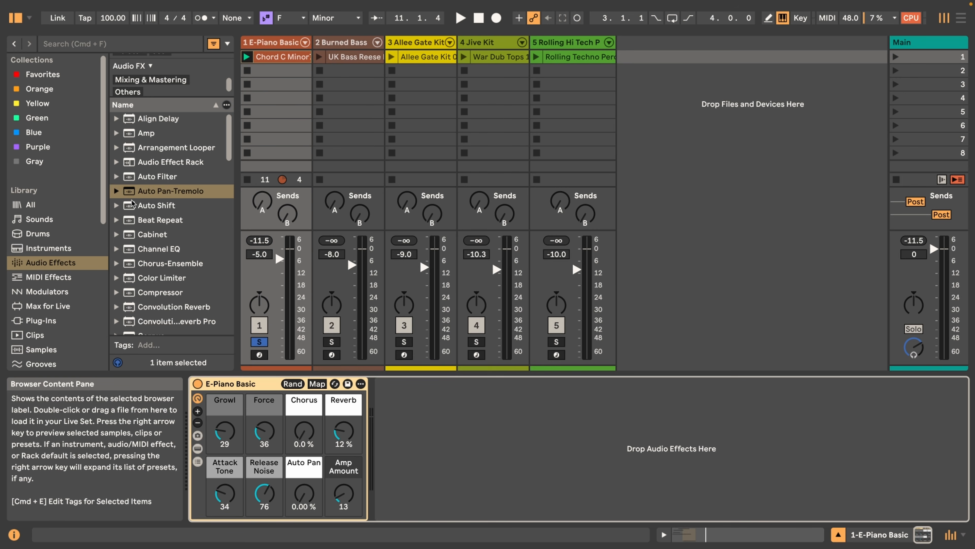
Add a fresh Auto Pan-Tremolo to the electric piano track with Synced time mode, Amount 100 % and Rate 1
{"action": "double_click", "coordinate": [131, 192]}
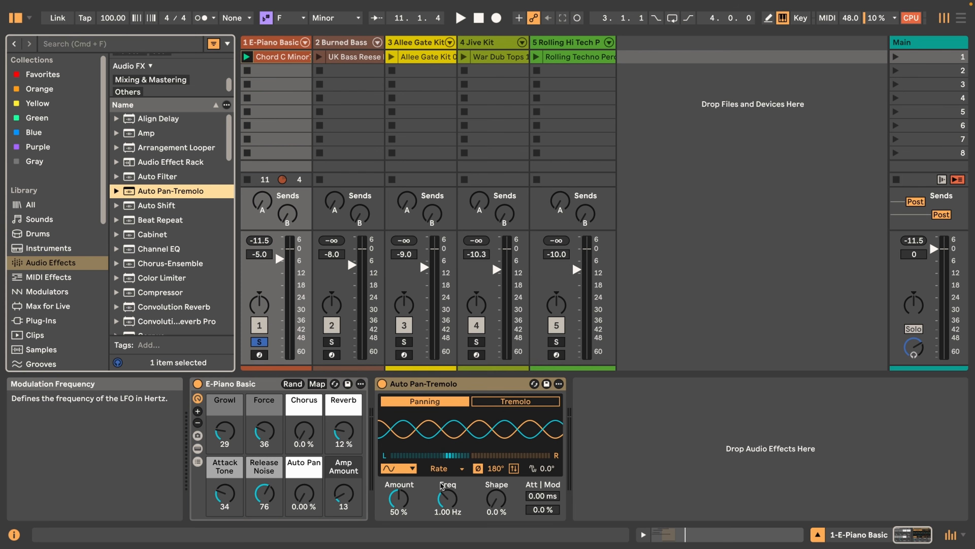
{"action": "left_click", "coordinate": [445, 471]}
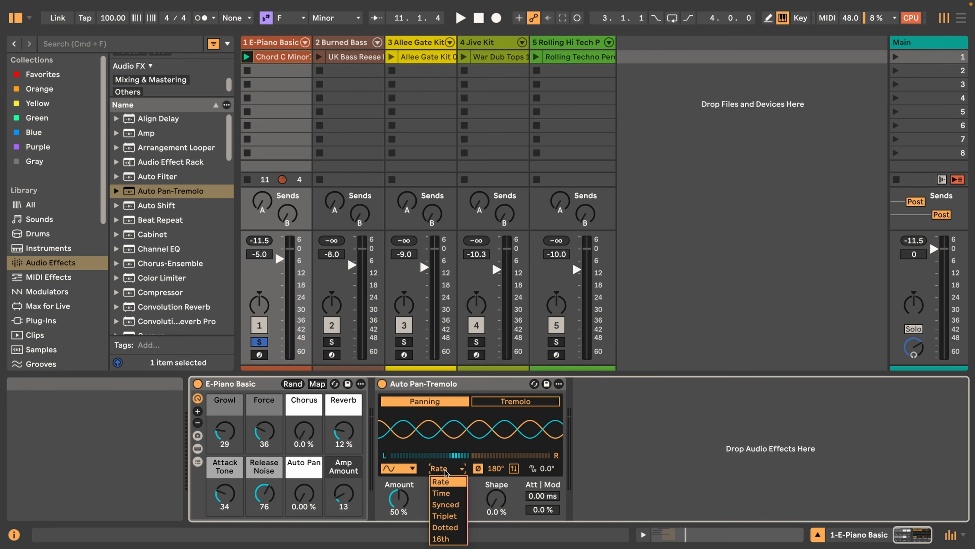
{"action": "left_click", "coordinate": [450, 507]}
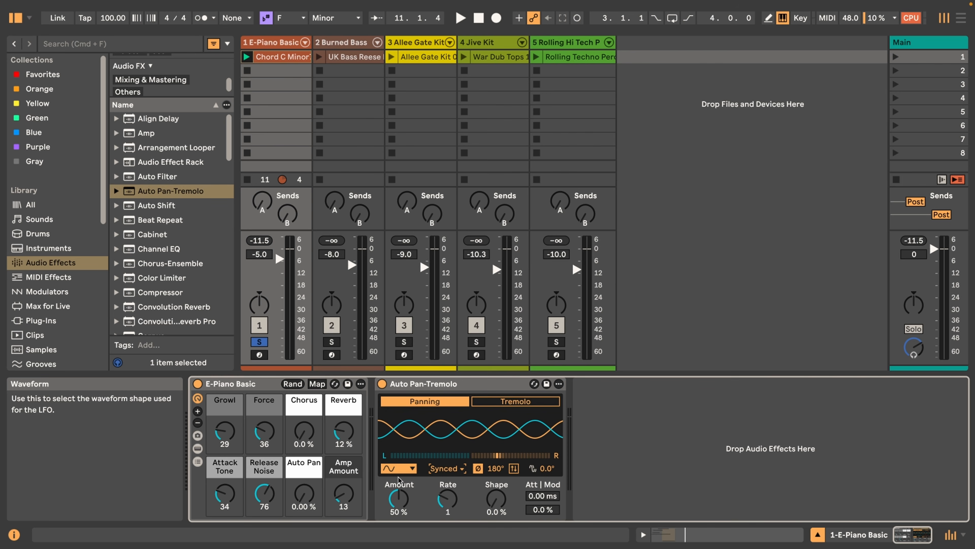
{"action": "left_click_drag", "start_coordinate": [403, 511], "coordinate": [403, 477]}
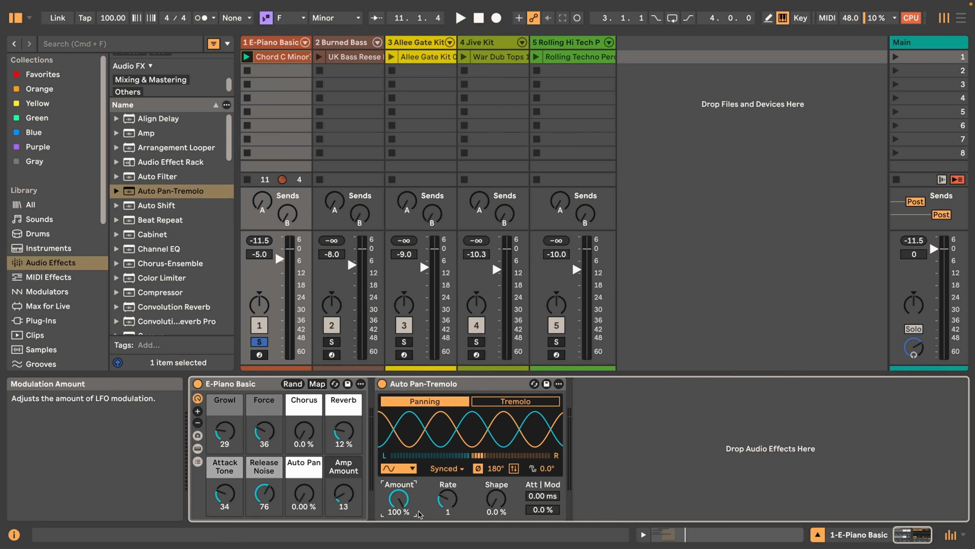
{"action": "left_click_drag", "start_coordinate": [447, 499], "coordinate": [447, 501]}
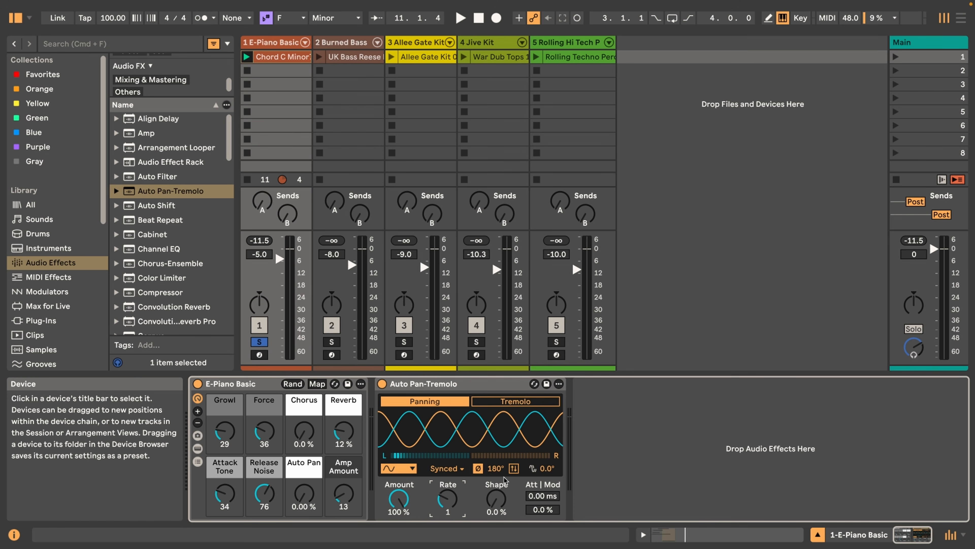
Play the panned clip, raise the Attack Time to 2.42 s and play it again
{"action": "key", "text": "space"}
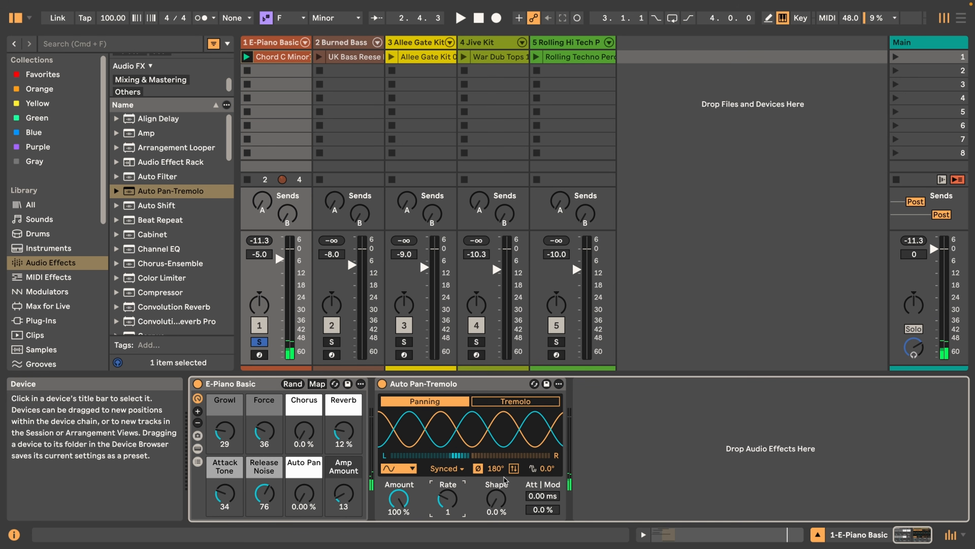
{"action": "left_click_drag", "start_coordinate": [542, 496], "coordinate": [542, 425]}
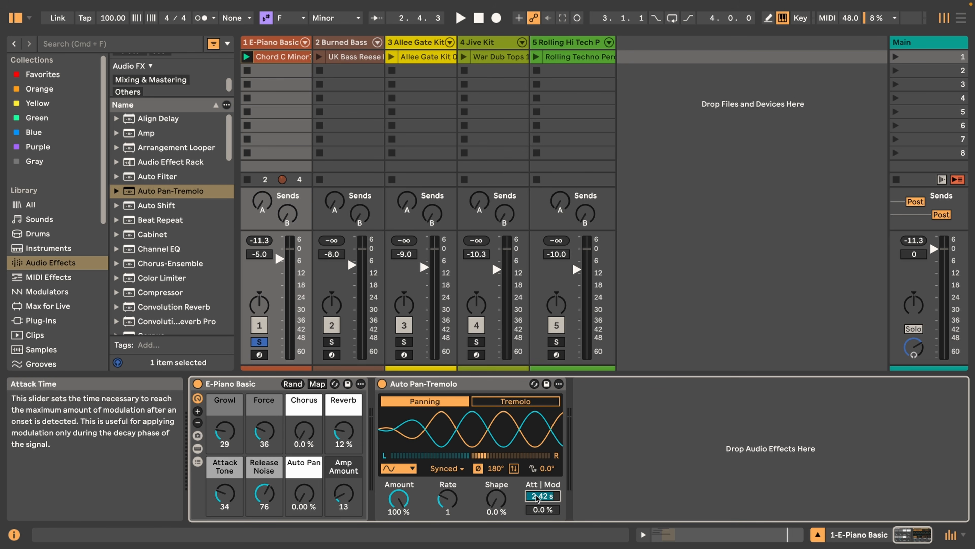
{"action": "key", "text": "space"}
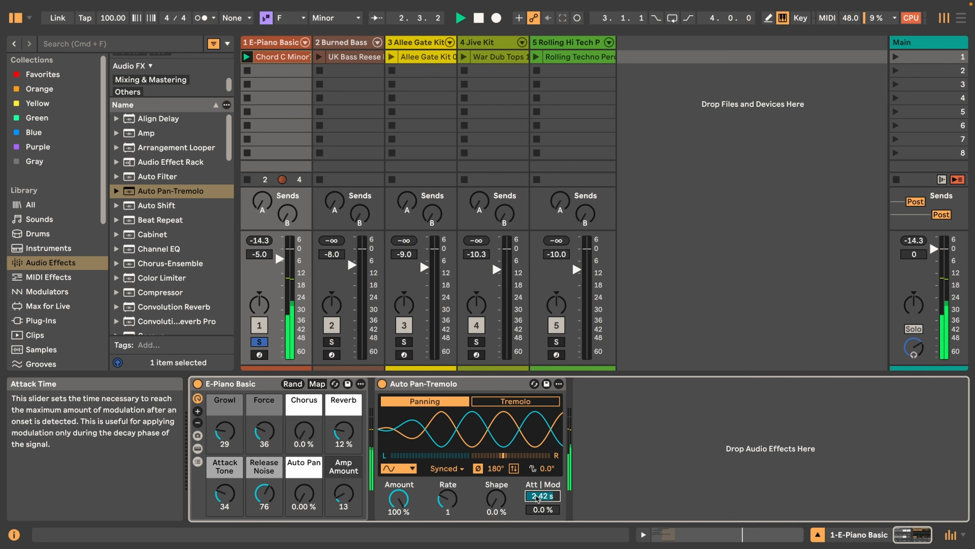
Set the Attack Time to 1.49 s, invert the LFO polarity and play the clip
{"action": "left_click_drag", "start_coordinate": [537, 495], "coordinate": [537, 510]}
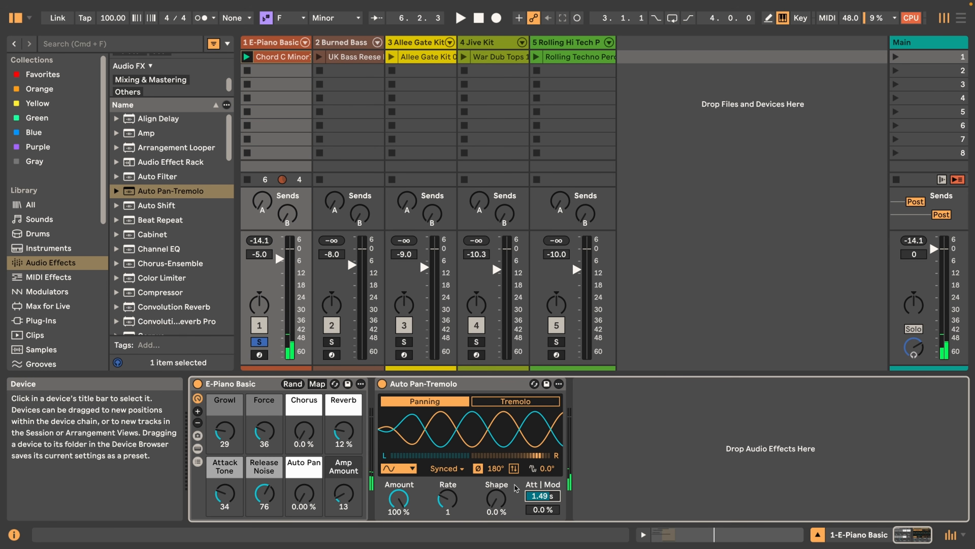
{"action": "left_click", "coordinate": [514, 469]}
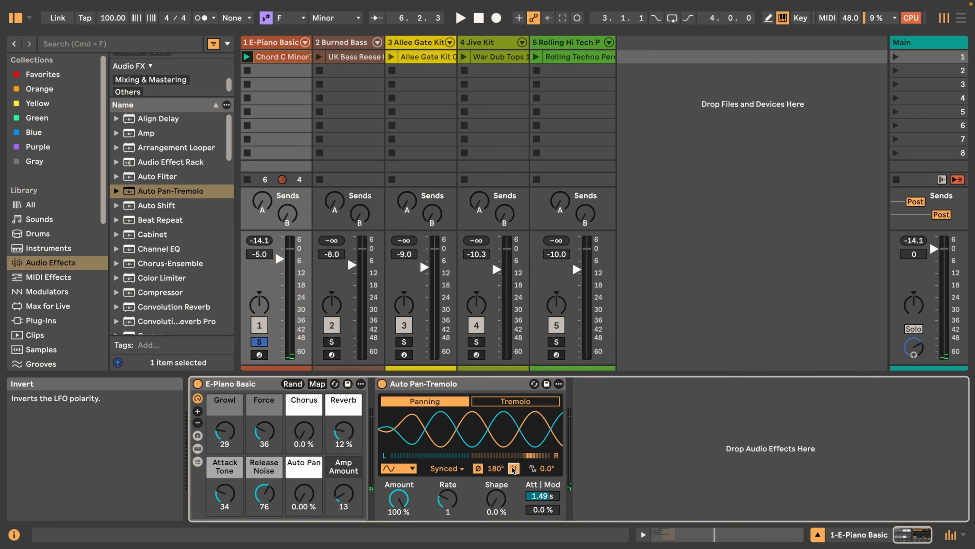
{"action": "key", "text": "space"}
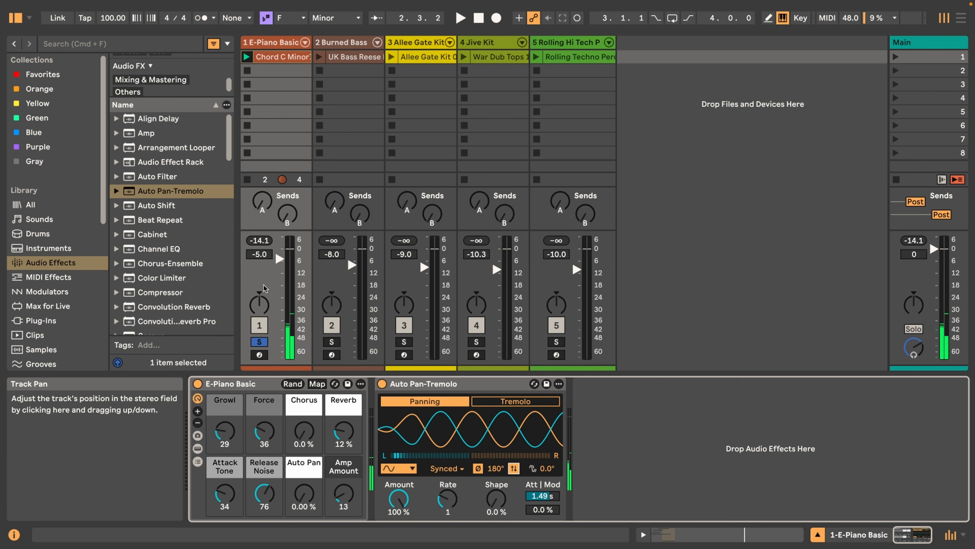
Solo the Burned Bass track and play its UK Bass Reese clip
{"action": "left_click", "coordinate": [331, 342]}
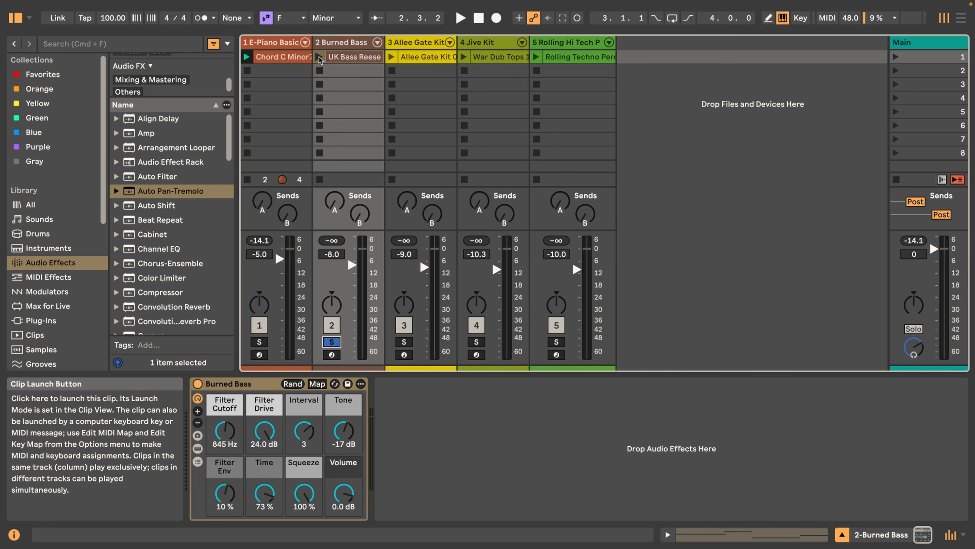
{"action": "left_click", "coordinate": [320, 57]}
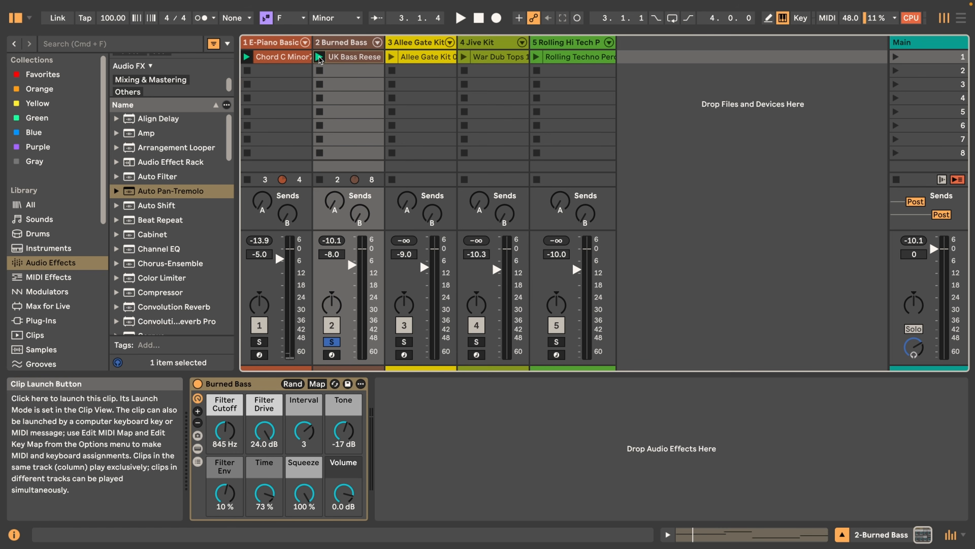
Add Auto Pan-Tremolo to the Burned Bass track in Tremolo mode with Synced time mode, Rate 1/8 and Amount 100 %
{"action": "double_click", "coordinate": [128, 191]}
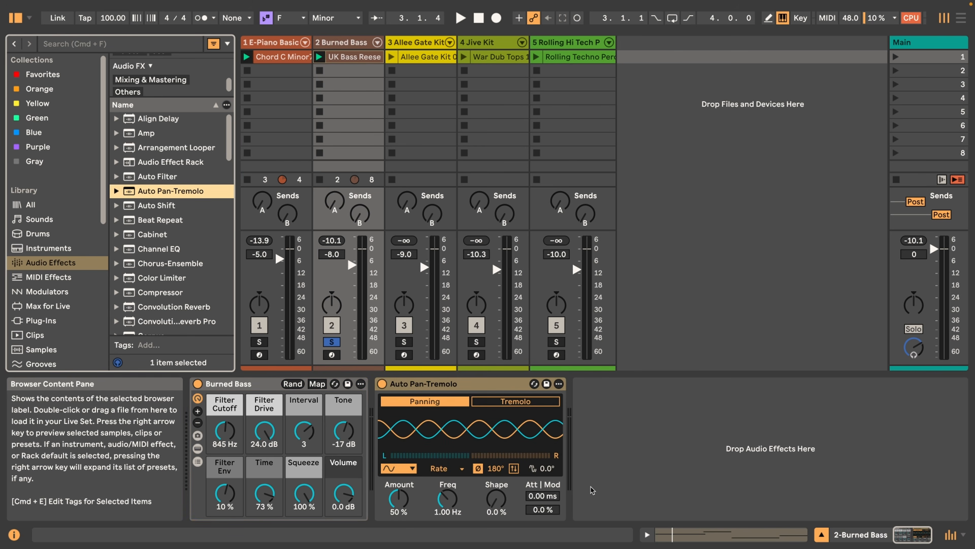
{"action": "left_click", "coordinate": [529, 401]}
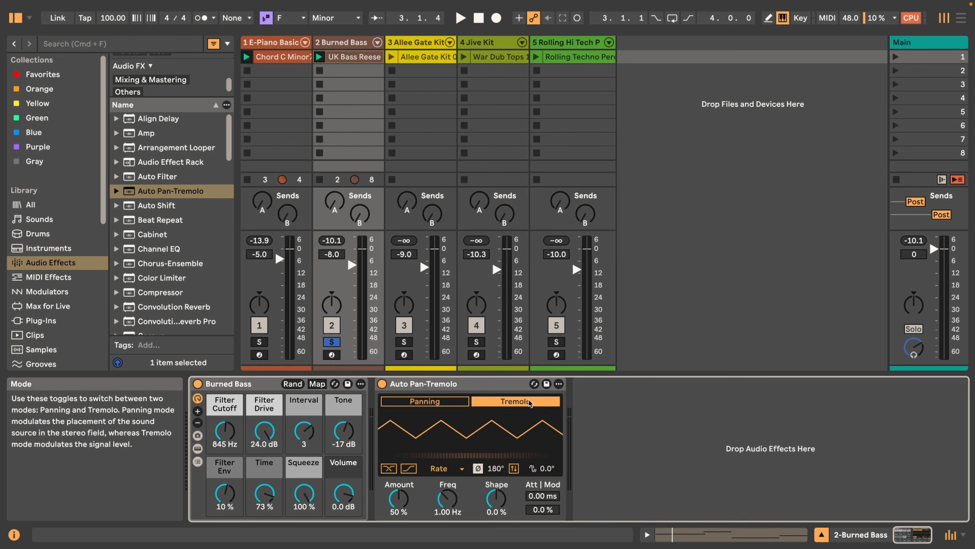
{"action": "left_click", "coordinate": [446, 468]}
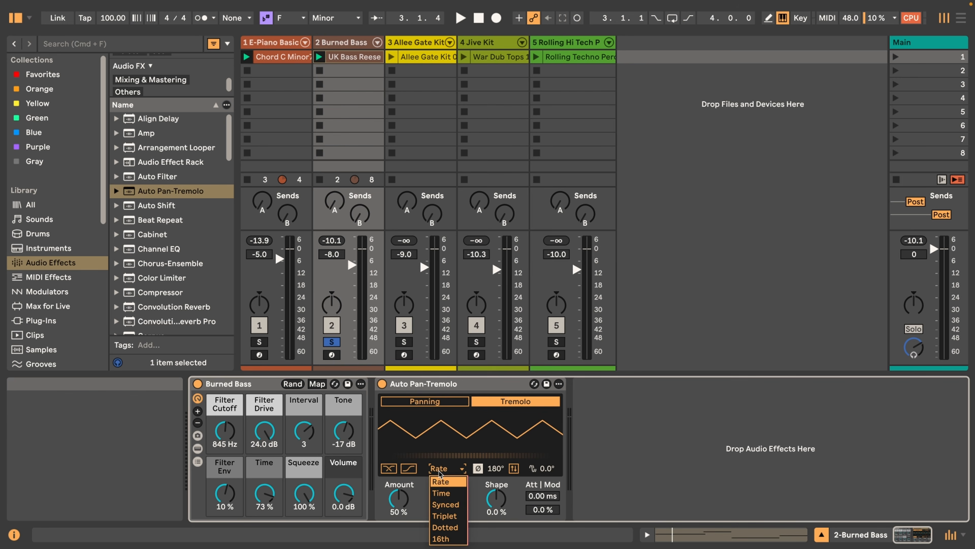
{"action": "left_click", "coordinate": [447, 504]}
{"action": "left_click_drag", "start_coordinate": [446, 502], "coordinate": [446, 463]}
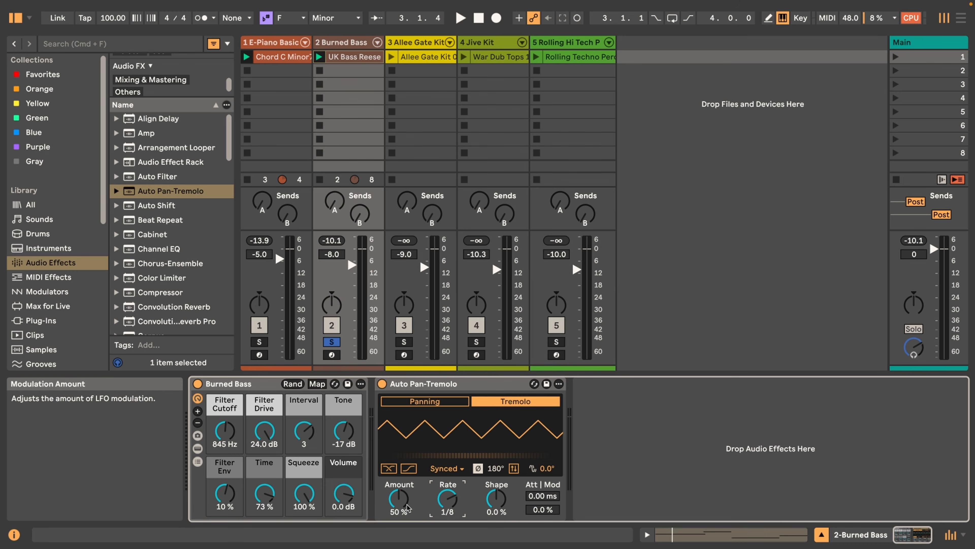
{"action": "left_click_drag", "start_coordinate": [402, 506], "coordinate": [402, 484]}
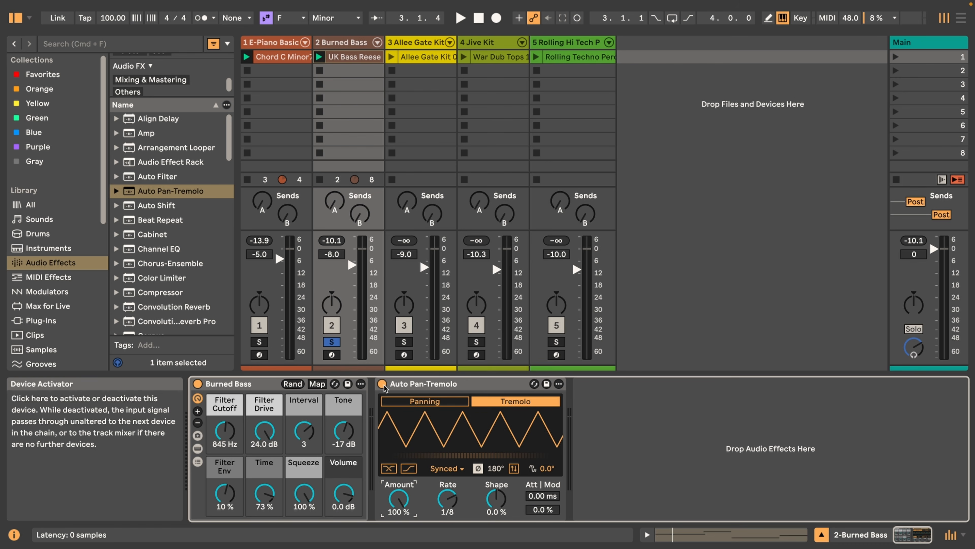
Play the bass clip and compare it with Auto Pan-Tremolo bypassed and enabled
{"action": "key", "text": "space"}
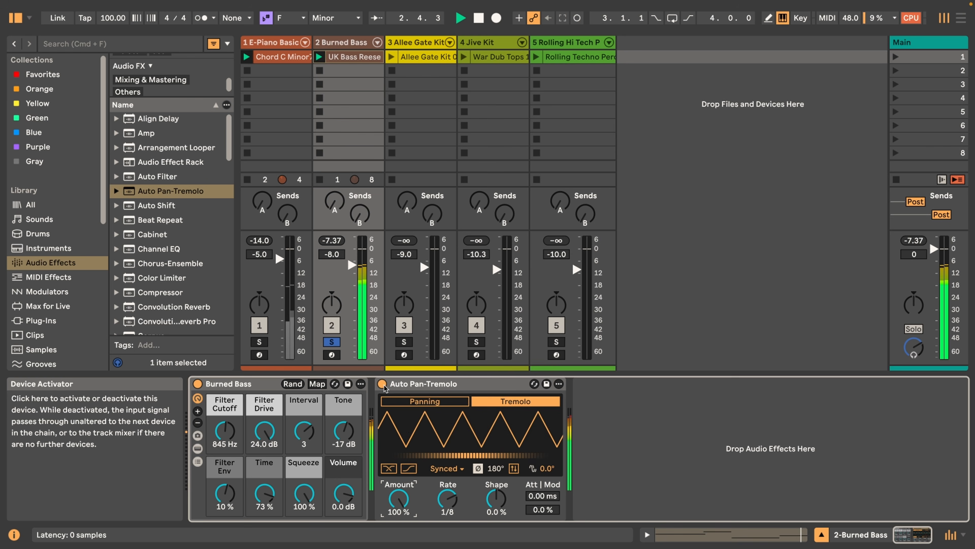
{"action": "left_click", "coordinate": [384, 385]}
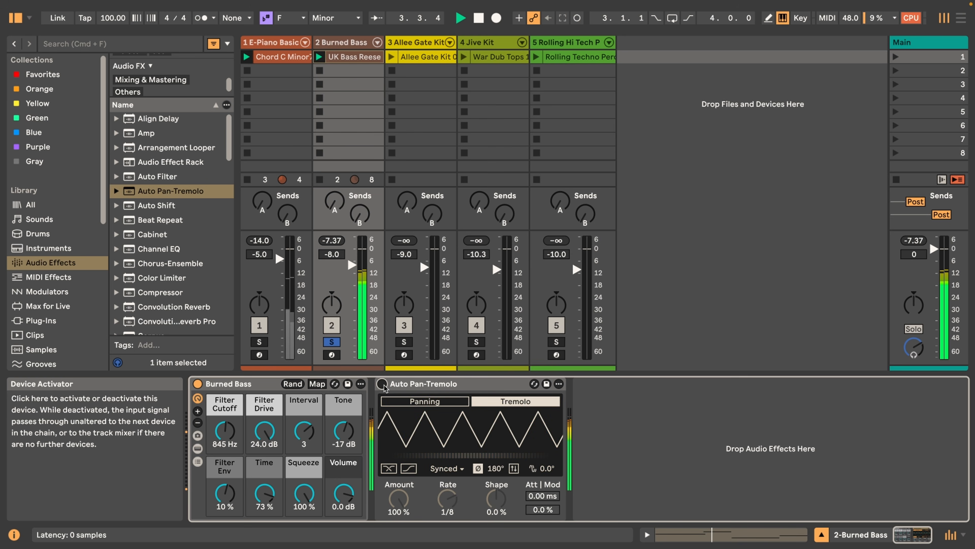
{"action": "left_click", "coordinate": [383, 384]}
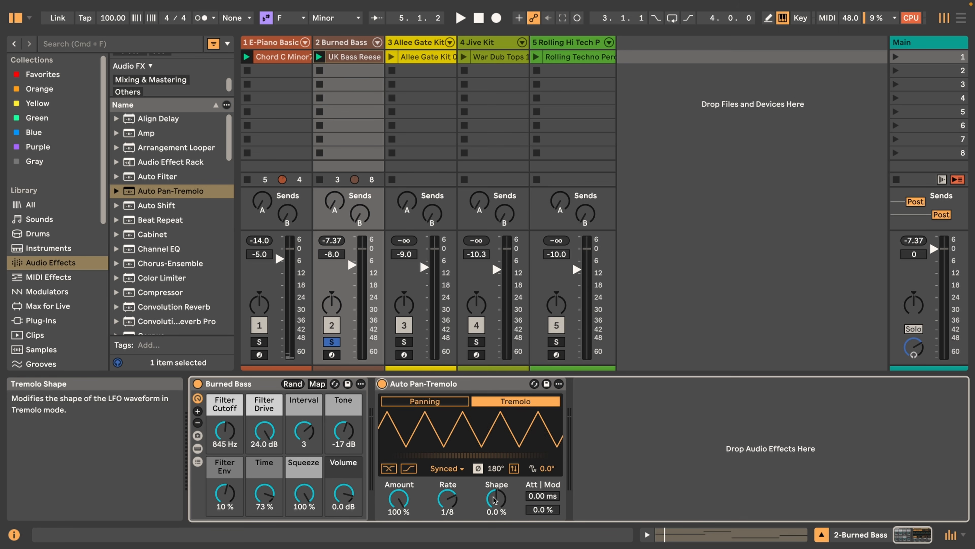
Set the tremolo Shape to -75 % during playback and compare the bass with the effect bypassed and enabled
{"action": "key", "text": "space"}
{"action": "left_click_drag", "start_coordinate": [494, 500], "coordinate": [494, 529]}
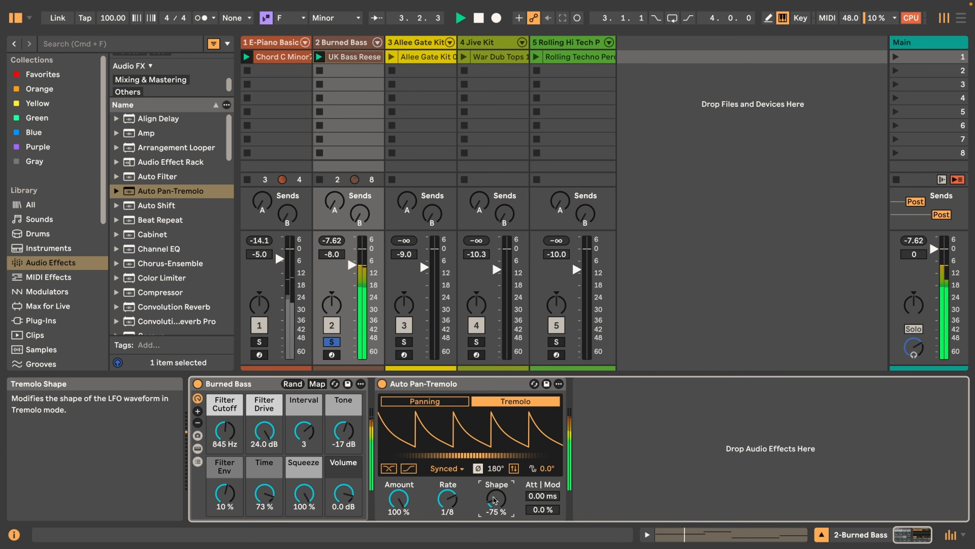
{"action": "left_click", "coordinate": [383, 384]}
{"action": "left_click", "coordinate": [383, 384]}
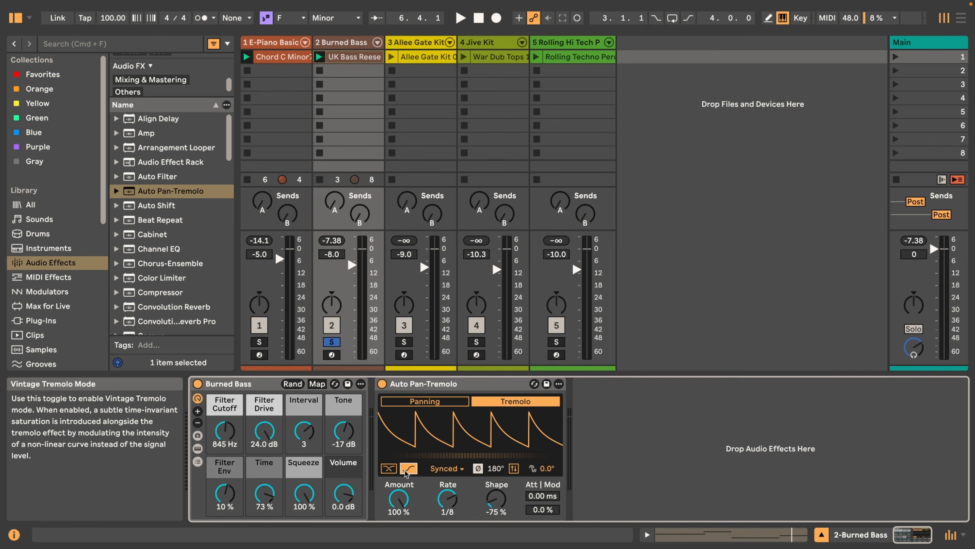
Play the bass with Vintage Tremolo mode on, switch the mode off and on to compare, and leave it enabled
{"action": "key", "text": "space"}
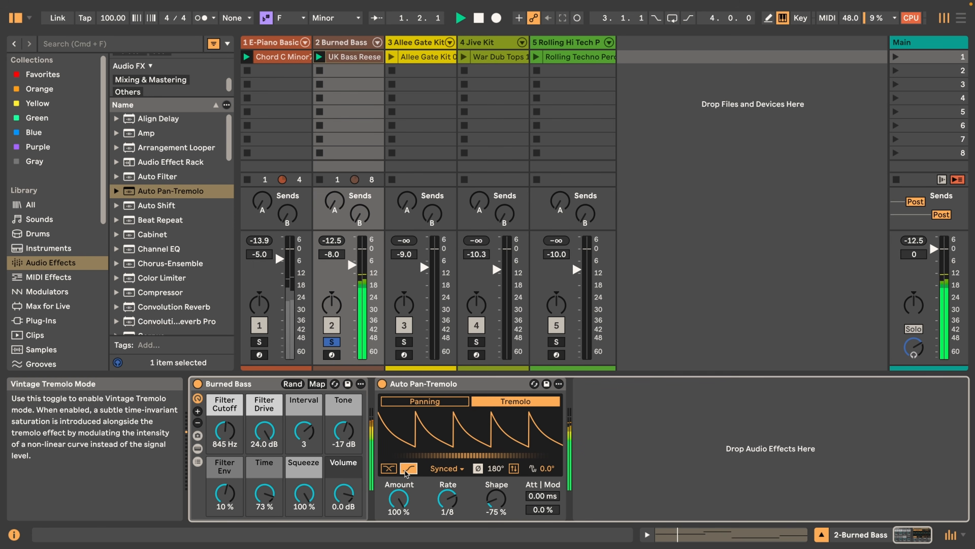
{"action": "left_click", "coordinate": [409, 469]}
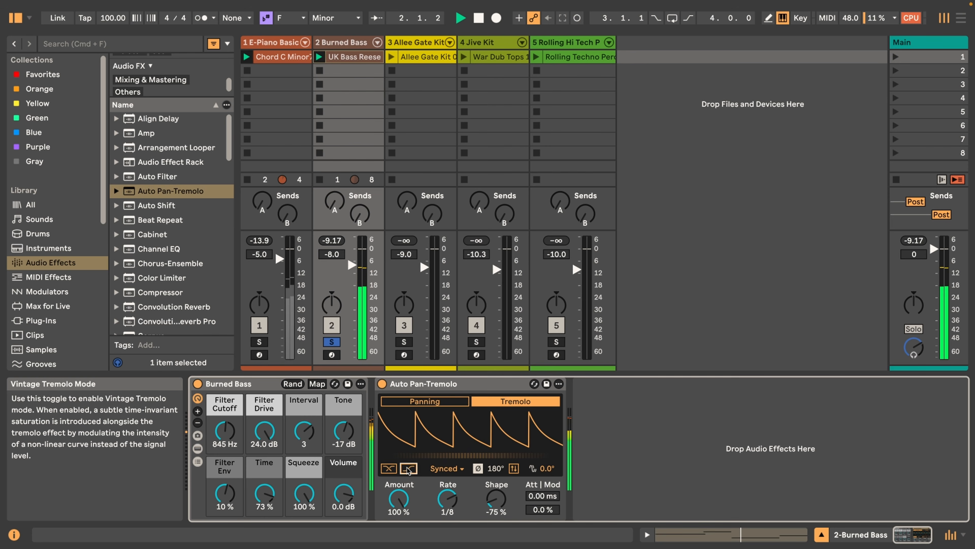
{"action": "left_click", "coordinate": [408, 469]}
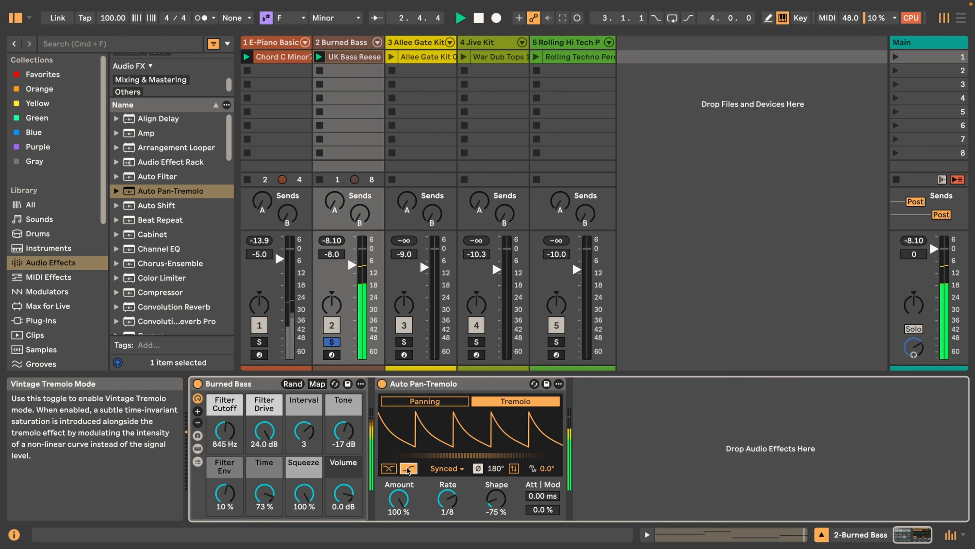
{"action": "key", "text": "space"}
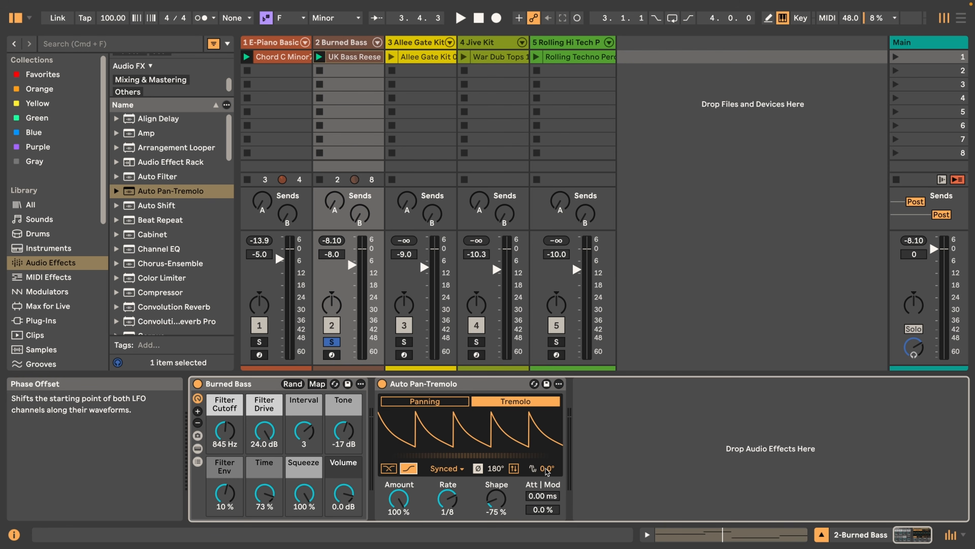
Try shifting the tremolo's Phase Offset while the bass clip plays, and return it to 0.0°
{"action": "key", "text": "space"}
{"action": "mouse_move", "coordinate": [547, 472]}
{"action": "left_mouse_down"}
{"action": "mouse_move", "coordinate": [548, 442]}
{"action": "mouse_move", "coordinate": [547, 472]}
{"action": "left_mouse_up"}
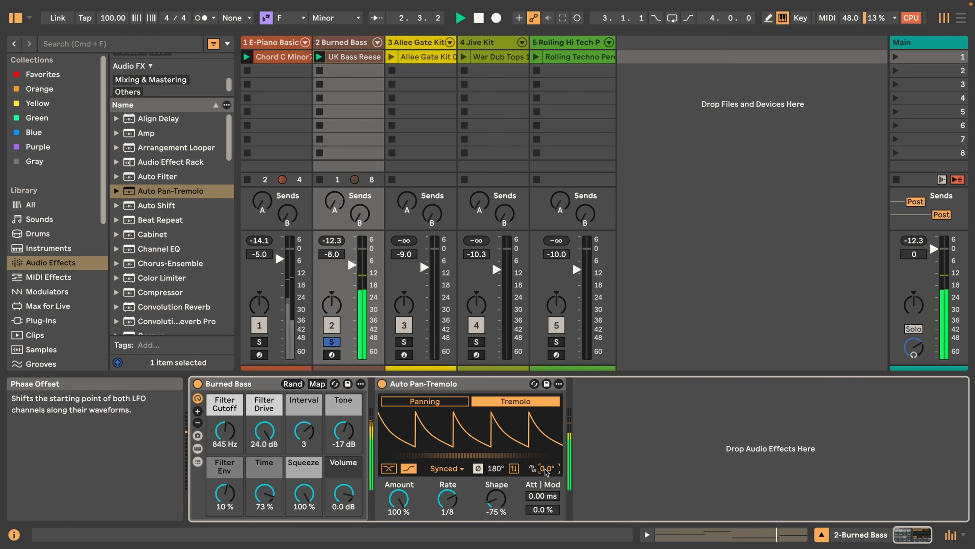
{"action": "key", "text": "space"}
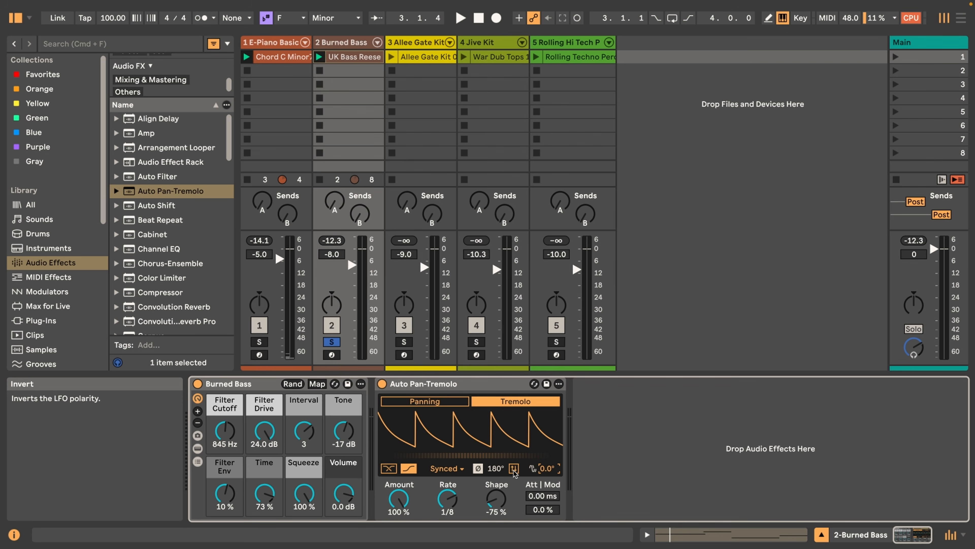
Invert the LFO polarity of the bass tremolo and play the clip
{"action": "left_click", "coordinate": [513, 470]}
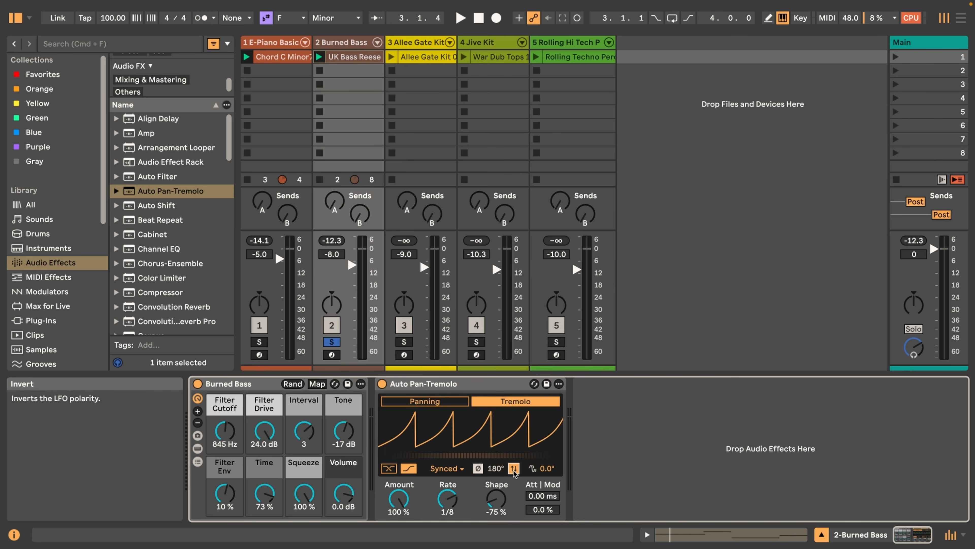
{"action": "key", "text": "space"}
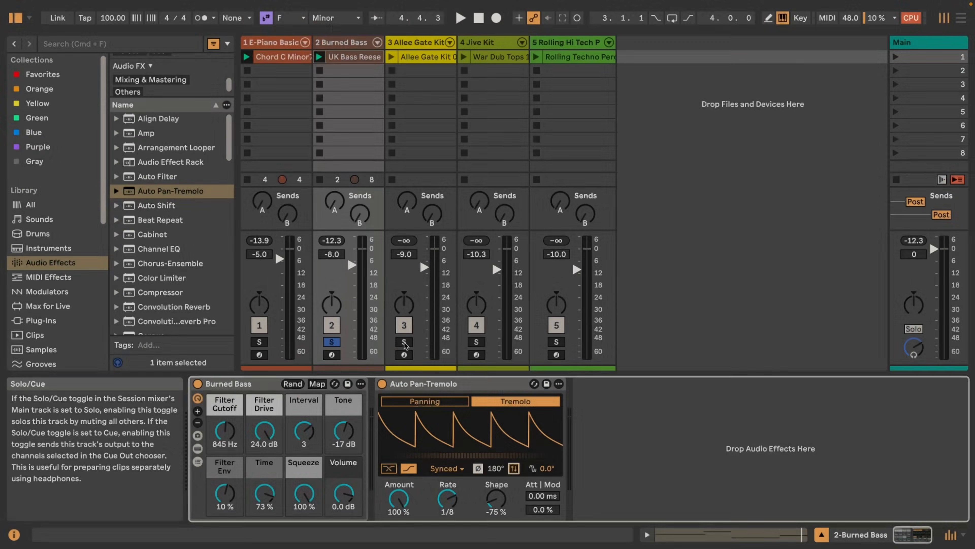
Solo the Allee Gate Kit track and play its drum clip without the effect
{"action": "left_click", "coordinate": [414, 42]}
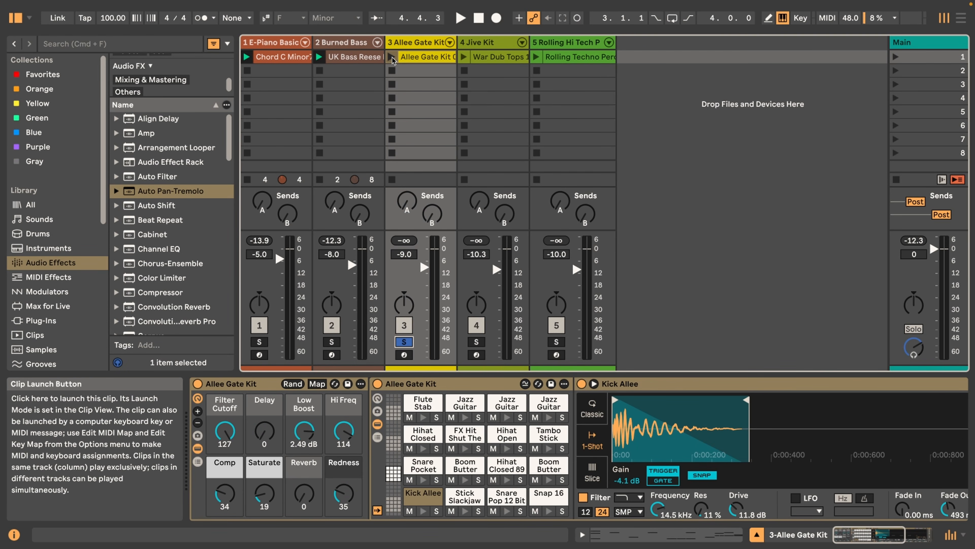
{"action": "left_click", "coordinate": [392, 57]}
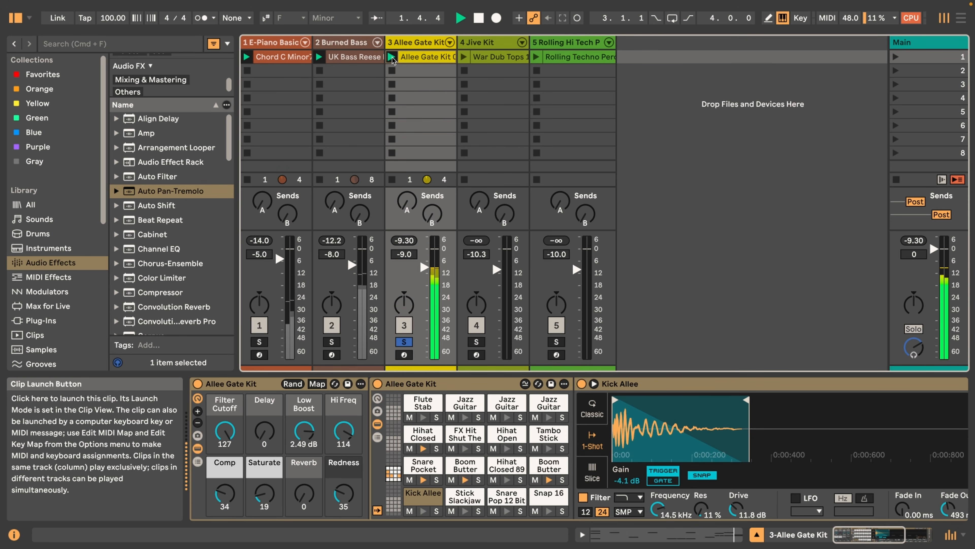
{"action": "key", "text": "space"}
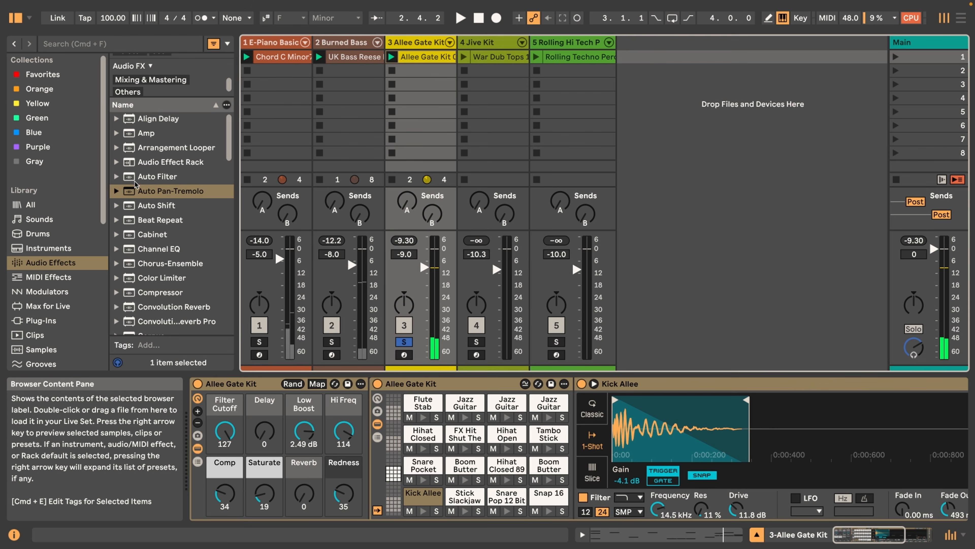
Add Auto Pan-Tremolo to the Allee Gate Kit track in Tremolo mode with Synced time mode, Rate 1/4 and Amount 100 %
{"action": "left_click", "coordinate": [129, 190]}
{"action": "key", "text": "Return"}
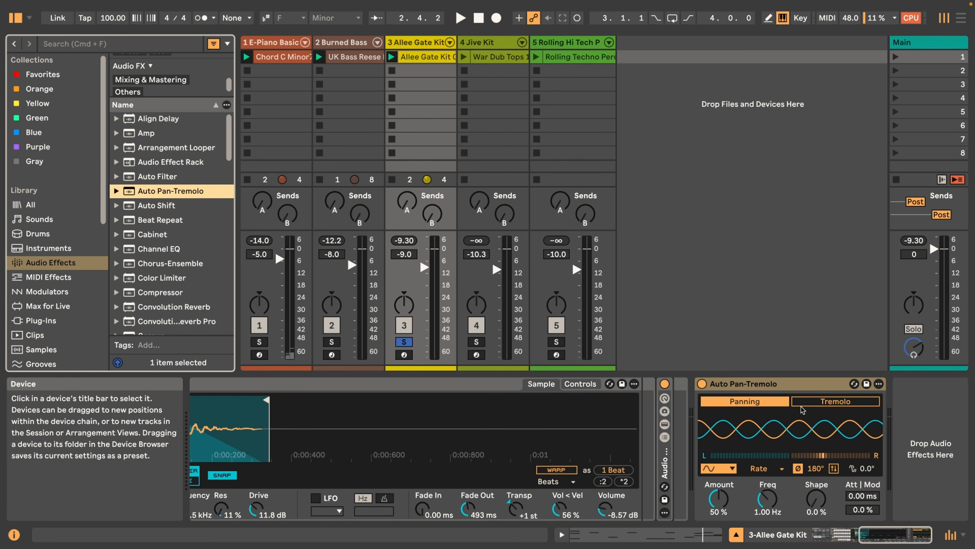
{"action": "left_click", "coordinate": [844, 404]}
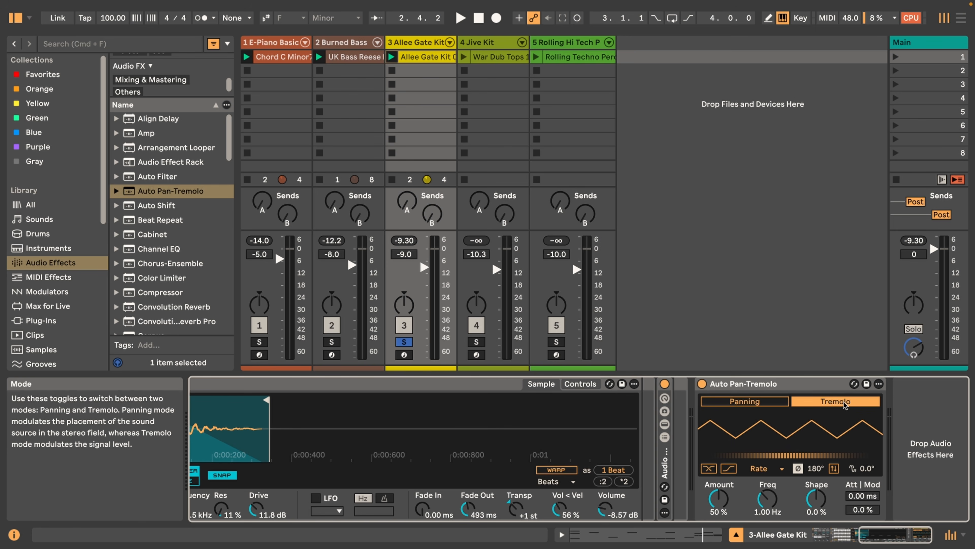
{"action": "left_click", "coordinate": [766, 468]}
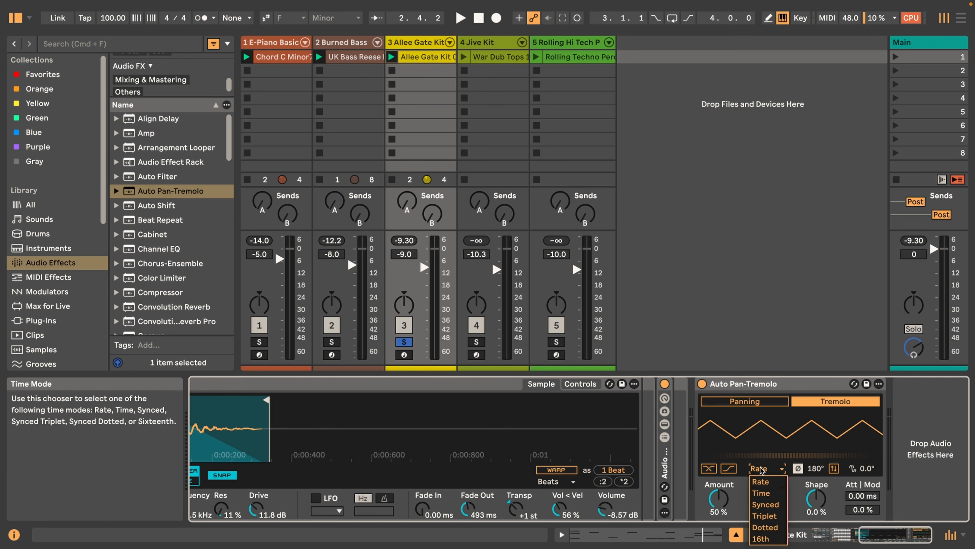
{"action": "left_click", "coordinate": [768, 504]}
{"action": "left_click_drag", "start_coordinate": [768, 504], "coordinate": [719, 480]}
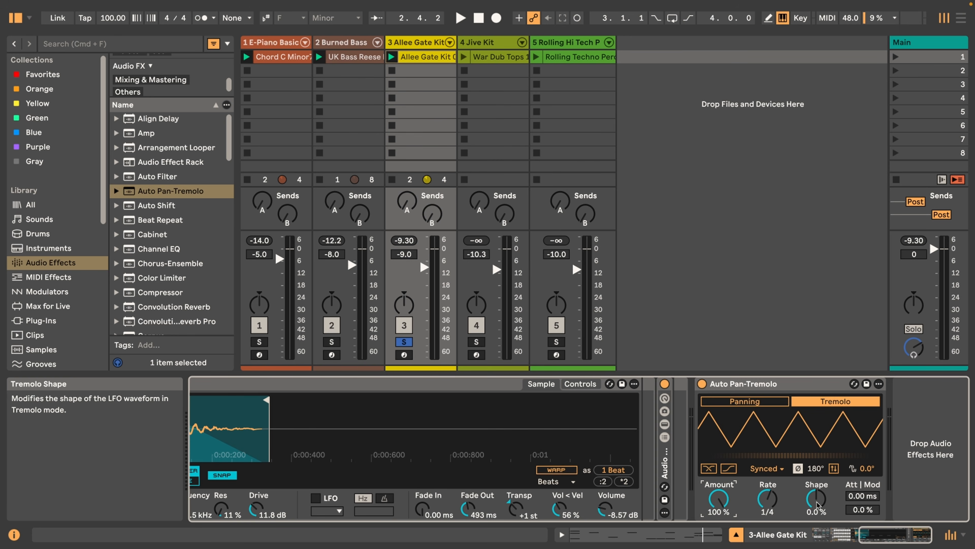
Play the drum clip and compare it with Auto Pan-Tremolo bypassed and enabled
{"action": "key", "text": "space"}
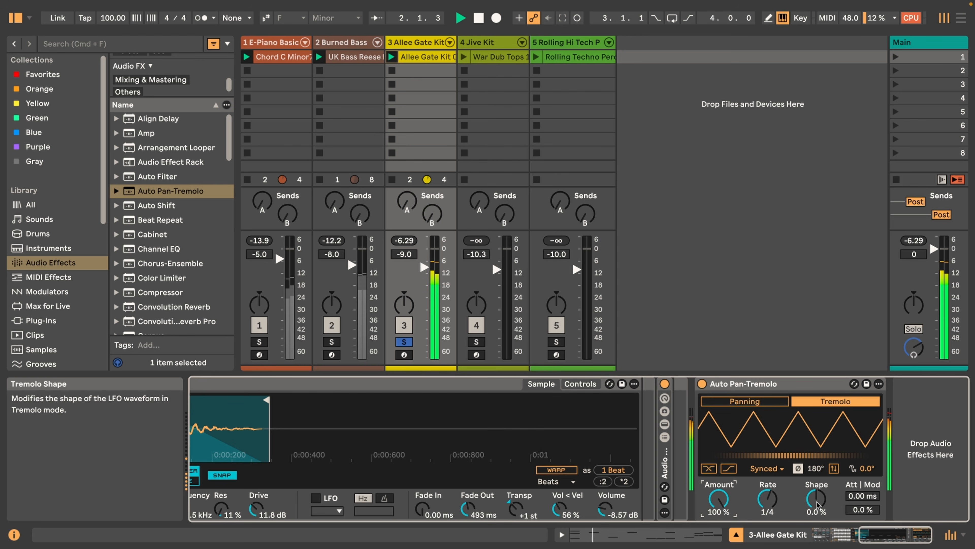
{"action": "left_click", "coordinate": [702, 384]}
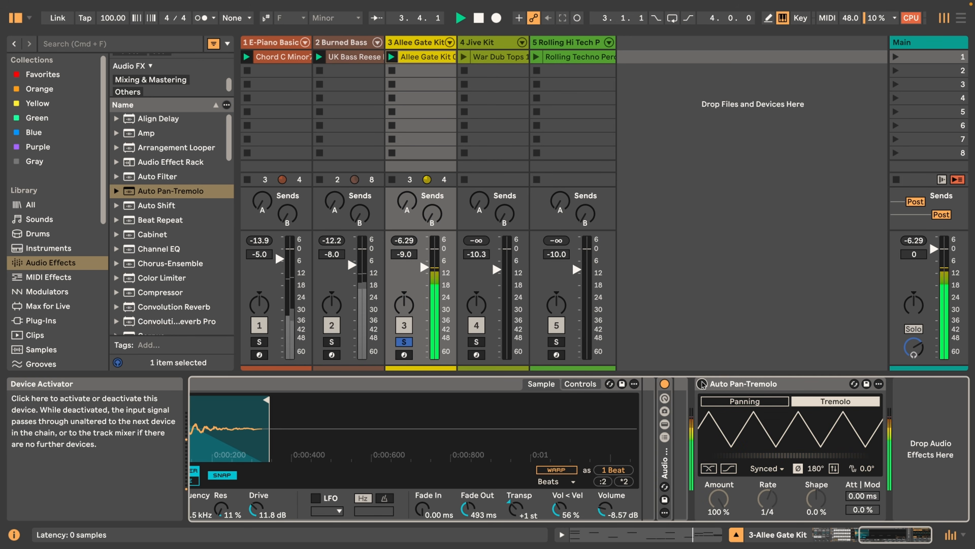
{"action": "left_click", "coordinate": [702, 384]}
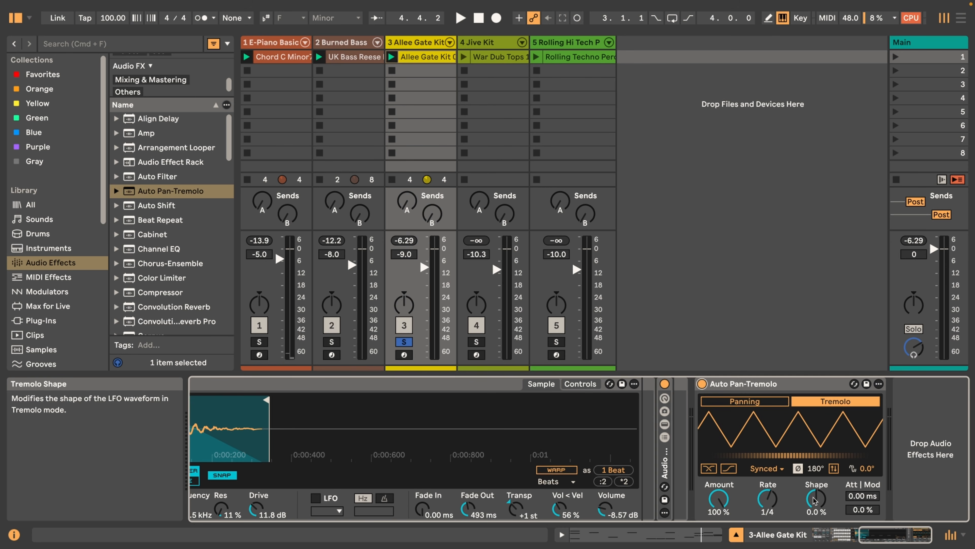
Set the drum tremolo's Shape to -100 % and play the clip, comparing Auto Pan-Tremolo bypassed and enabled
{"action": "left_click_drag", "start_coordinate": [816, 498], "coordinate": [816, 538]}
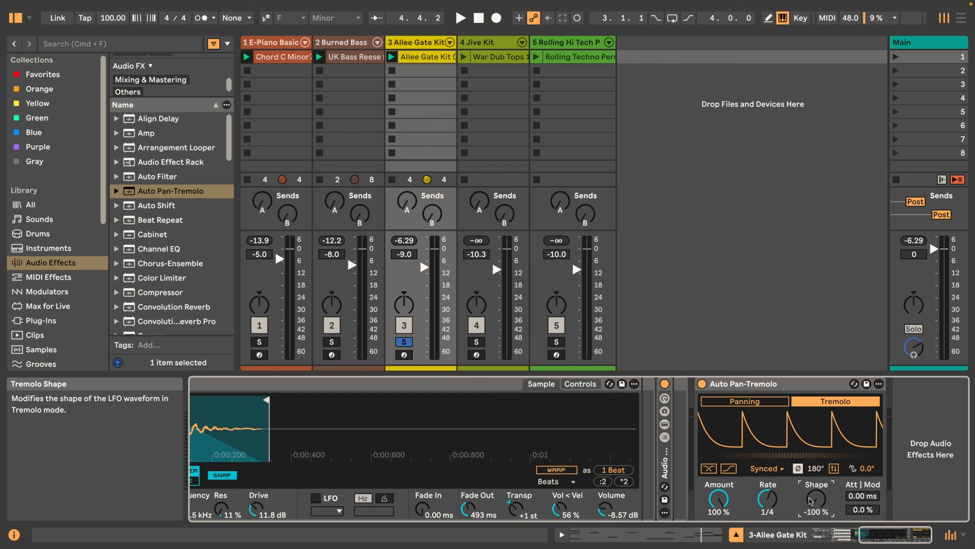
{"action": "key", "text": "space"}
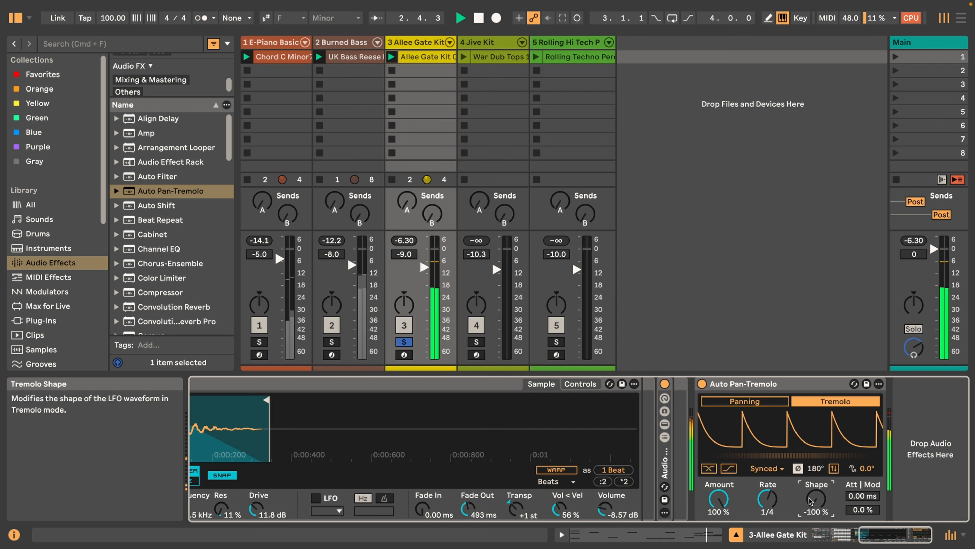
{"action": "left_click", "coordinate": [701, 383]}
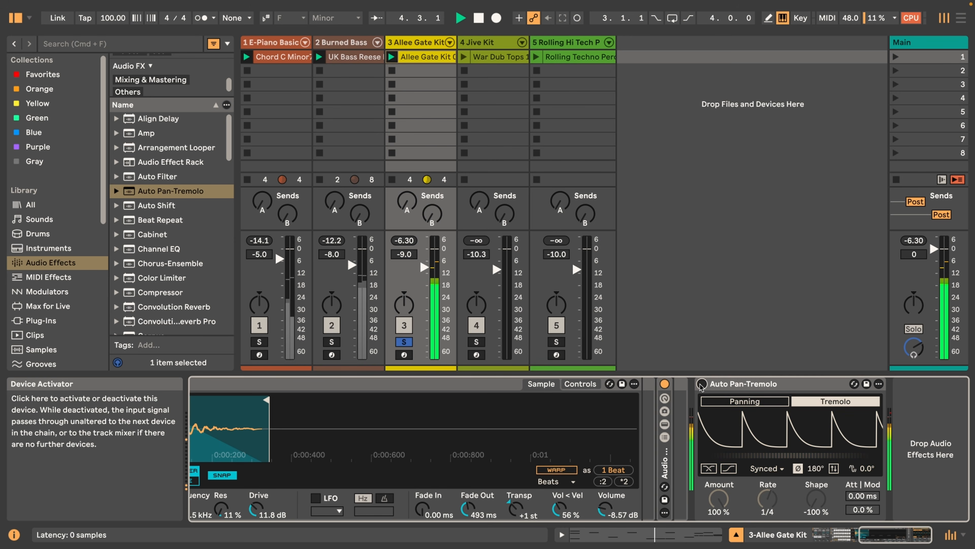
{"action": "left_click", "coordinate": [702, 384]}
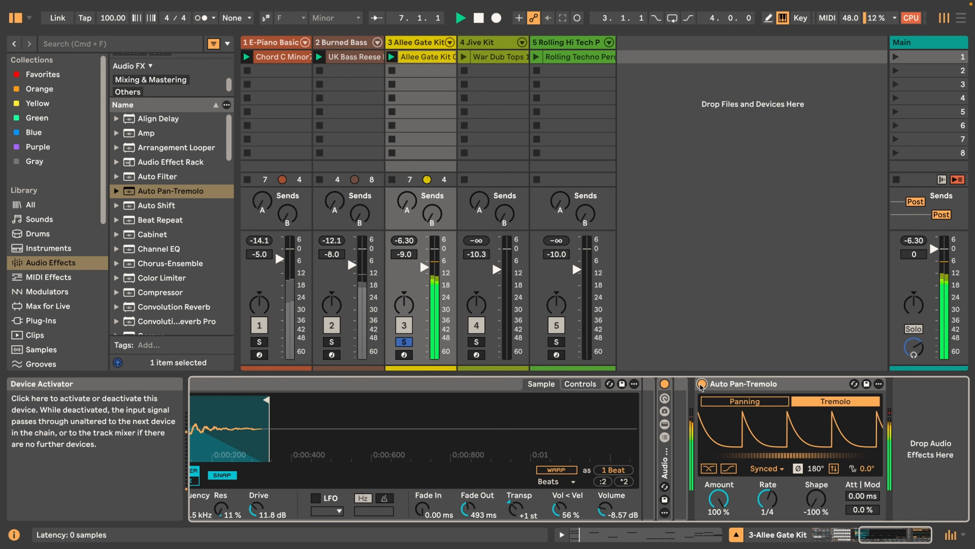
{"action": "left_click", "coordinate": [701, 383]}
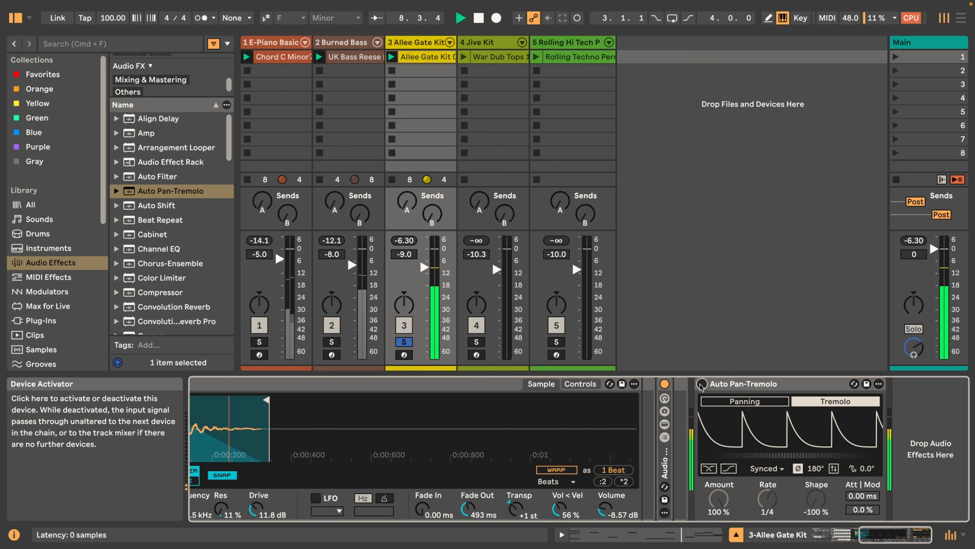
{"action": "left_click", "coordinate": [702, 384]}
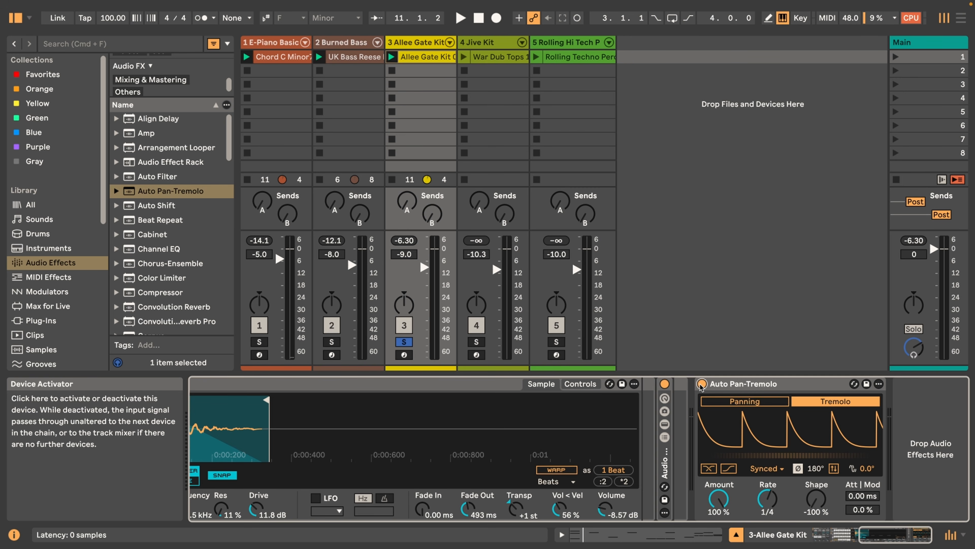
Reset the drum tremolo's Shape to 0.0 %, invert its LFO polarity, and compare the playing clip with the effect bypassed and enabled
{"action": "double_click", "coordinate": [821, 515]}
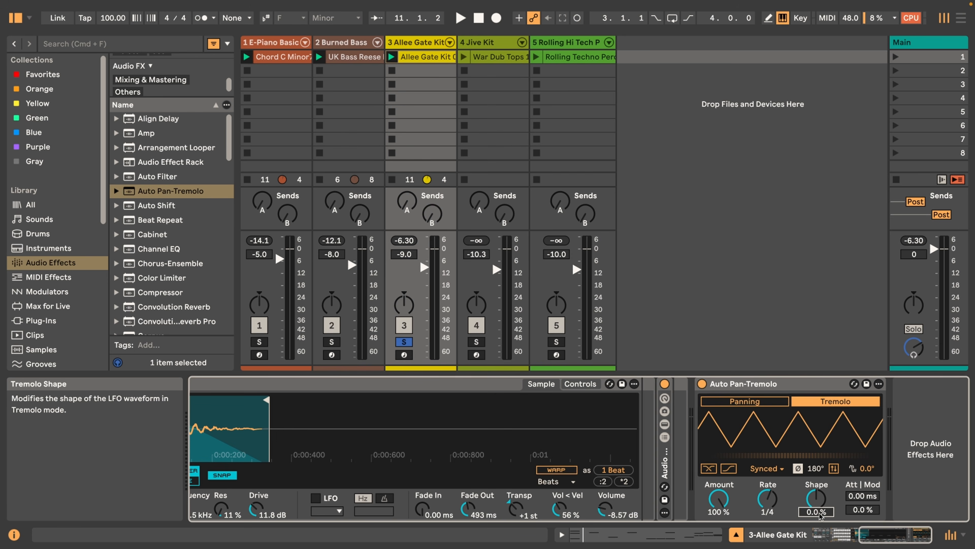
{"action": "left_click", "coordinate": [833, 468]}
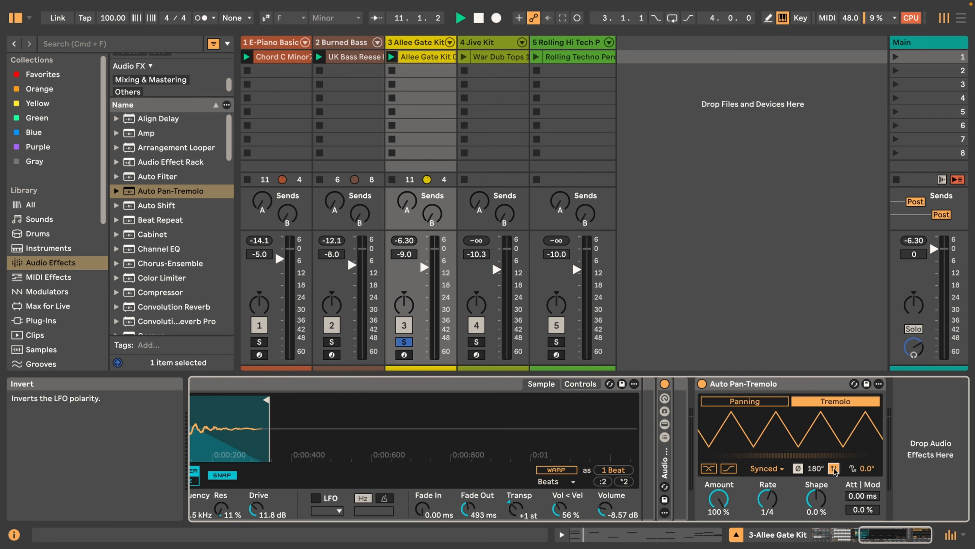
{"action": "key", "text": "space"}
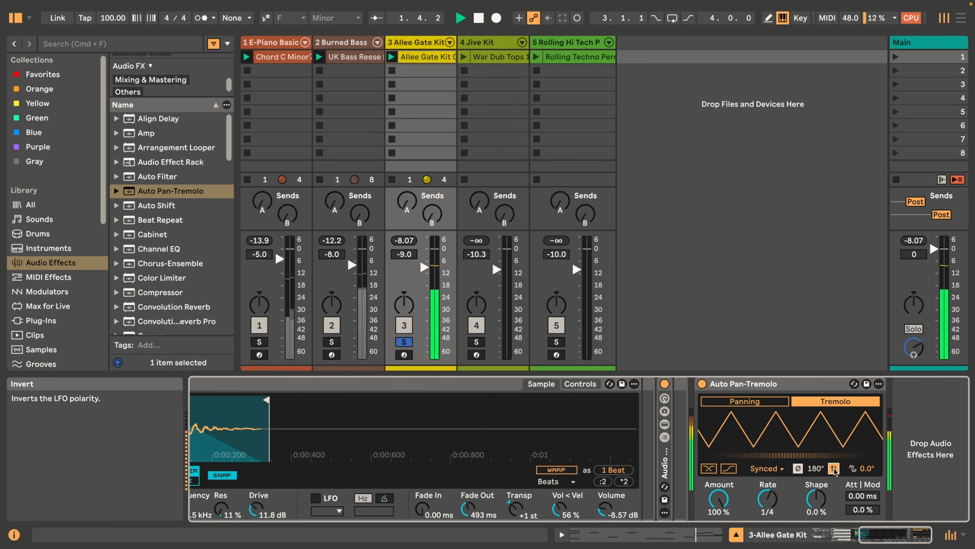
{"action": "left_click", "coordinate": [702, 383]}
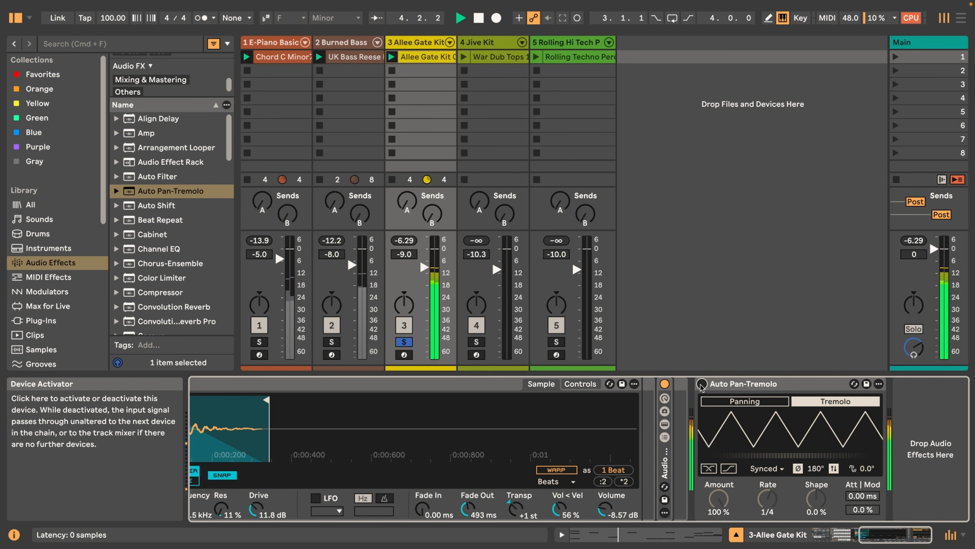
{"action": "left_click", "coordinate": [702, 384]}
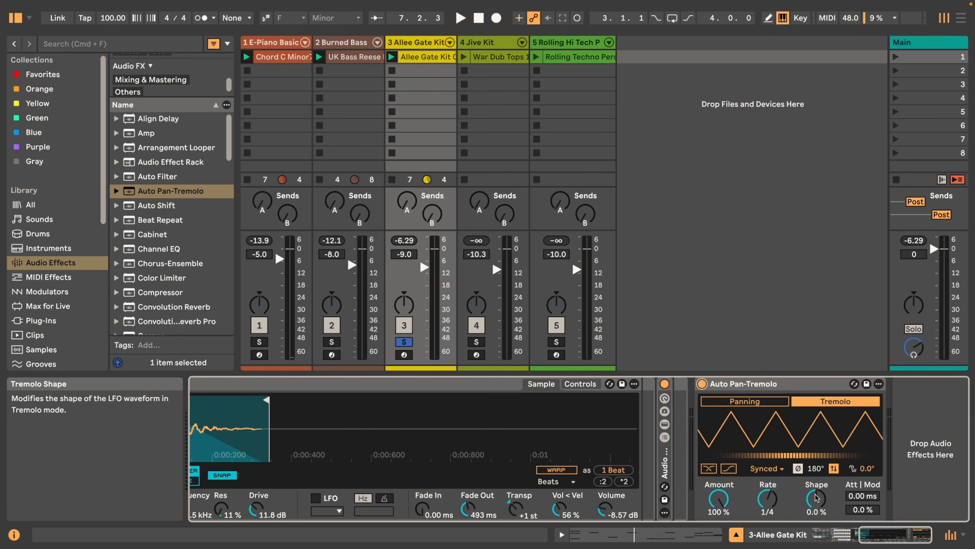
Lower the Shape of the Allee Gate Kit tremolo and switch its LFO inversion off
{"action": "left_click_drag", "start_coordinate": [817, 498], "coordinate": [817, 534]}
{"action": "left_click", "coordinate": [834, 469]}
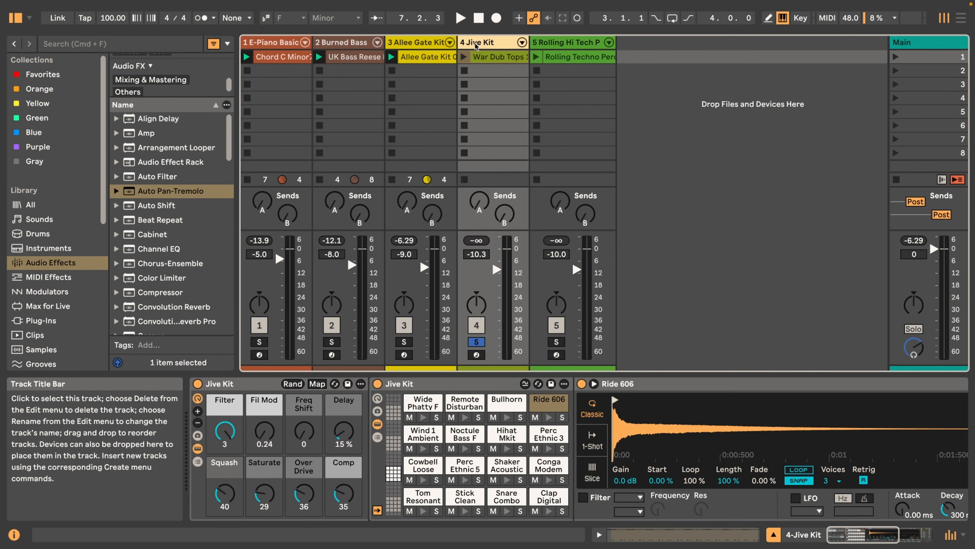
Add Auto Pan-Tremolo to the Ride 606 pad of the Jive Kit drum rack
{"action": "left_click", "coordinate": [127, 194]}
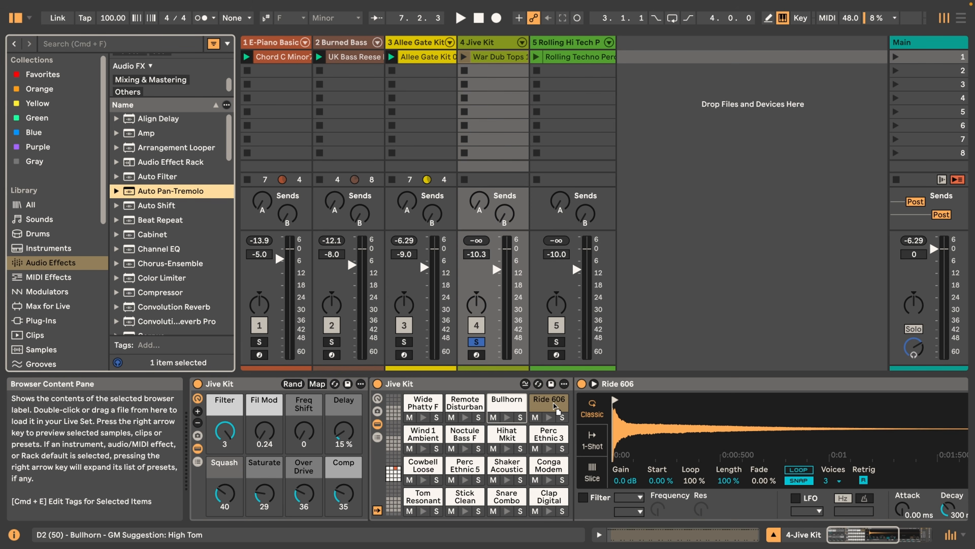
{"action": "left_click_drag", "start_coordinate": [554, 404], "coordinate": [554, 404]}
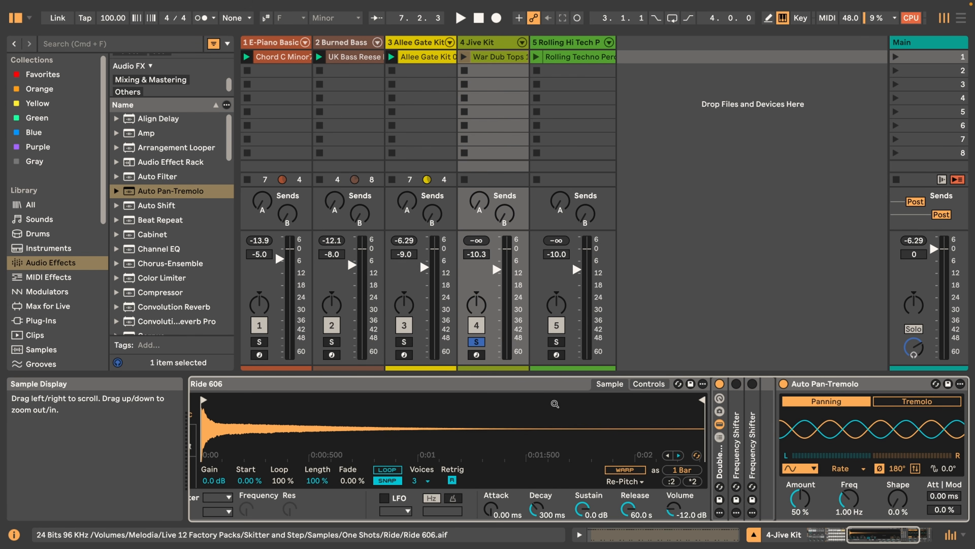
{"action": "scroll", "coordinate": [555, 404], "scroll_direction": "right", "scroll_amount": 2}
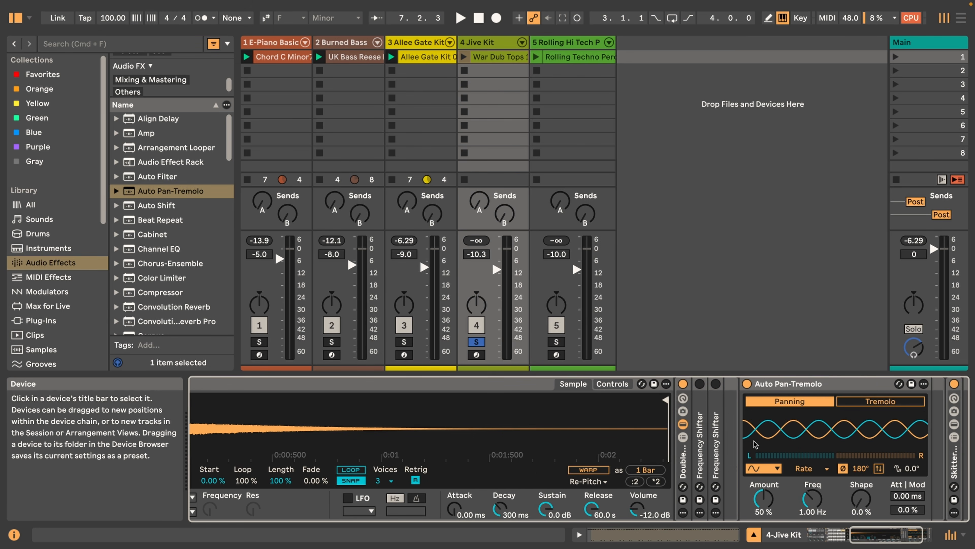
{"action": "scroll", "coordinate": [756, 443], "scroll_direction": "right", "scroll_amount": 2}
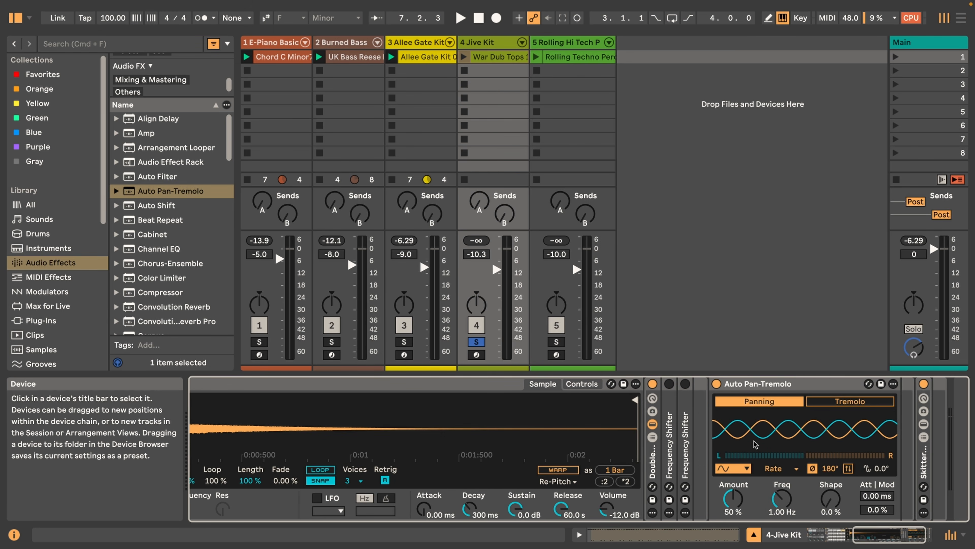
Play the War Dub Tops clip with the Ride 606 pad's Auto Pan-Tremolo bypassed, and enable the effect for comparison
{"action": "left_click", "coordinate": [717, 384]}
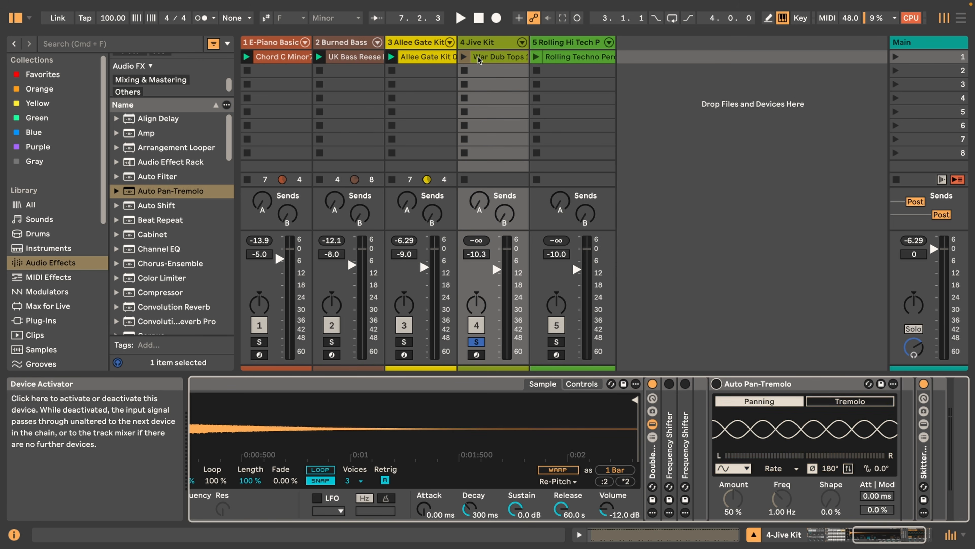
{"action": "left_click", "coordinate": [463, 57]}
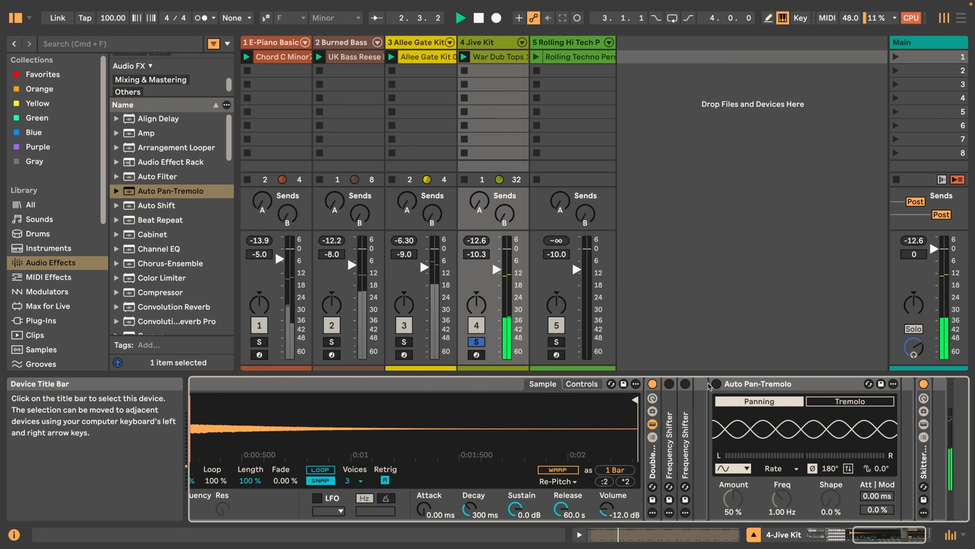
{"action": "left_click", "coordinate": [716, 384]}
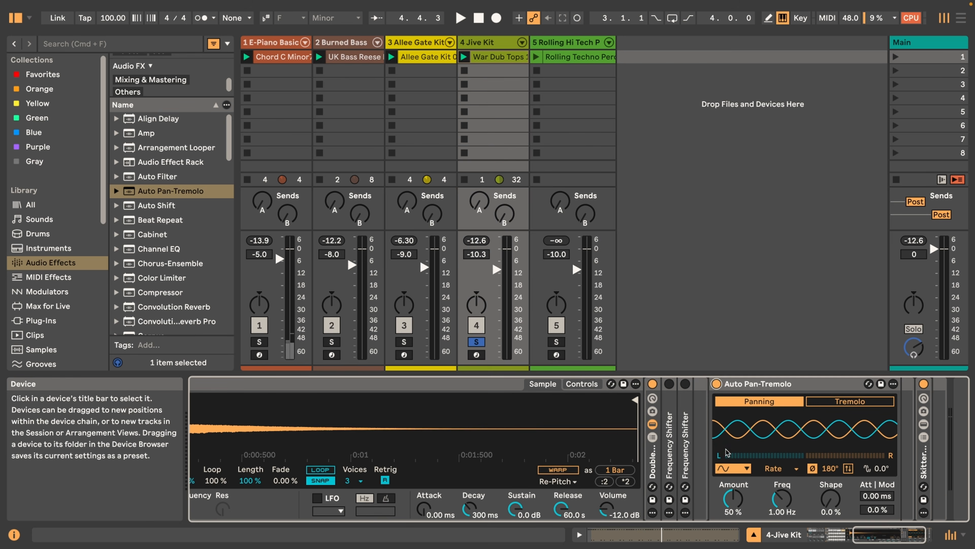
Set the Ride 606 pad's panning LFO to the Wander waveform, Amount 100 % and Synced time mode while auditioning the clip
{"action": "left_click", "coordinate": [728, 468]}
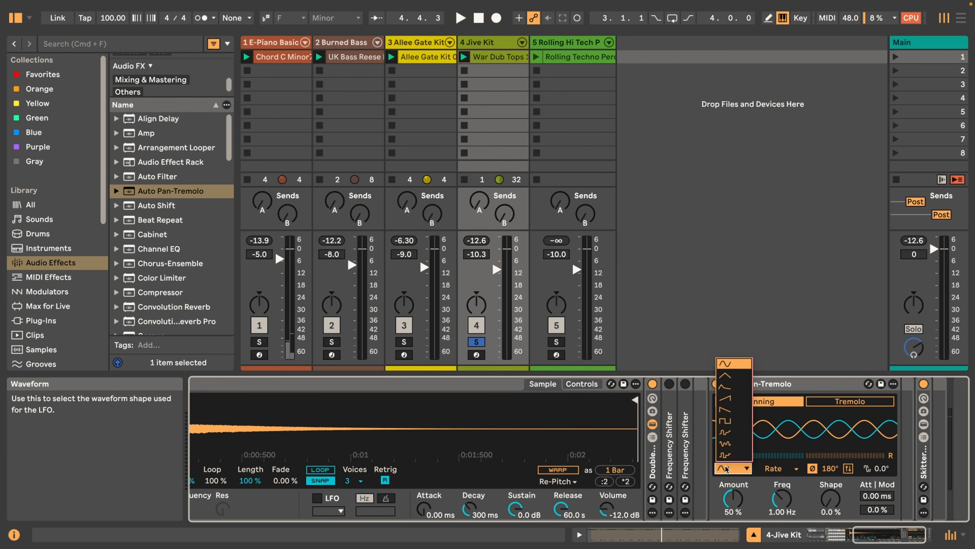
{"action": "left_click", "coordinate": [730, 445]}
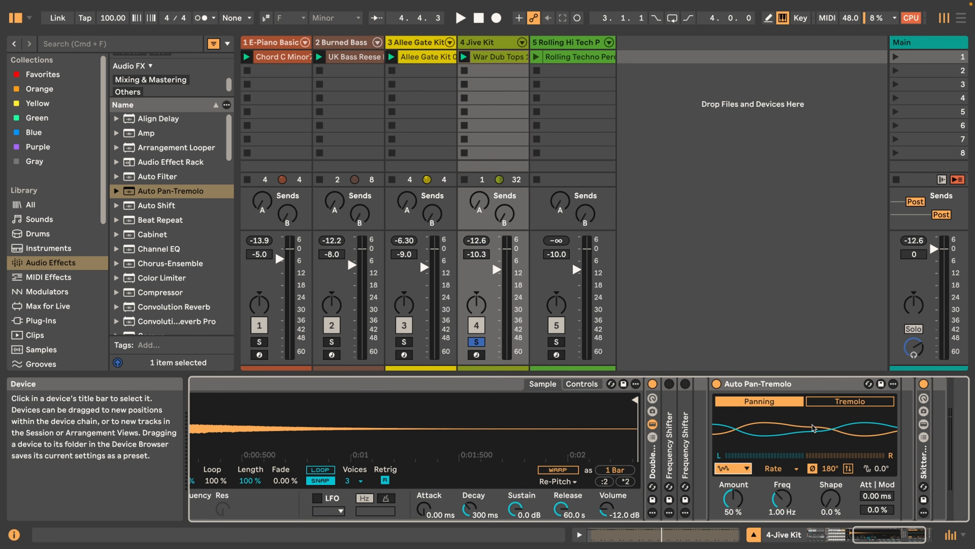
{"action": "key", "text": "space"}
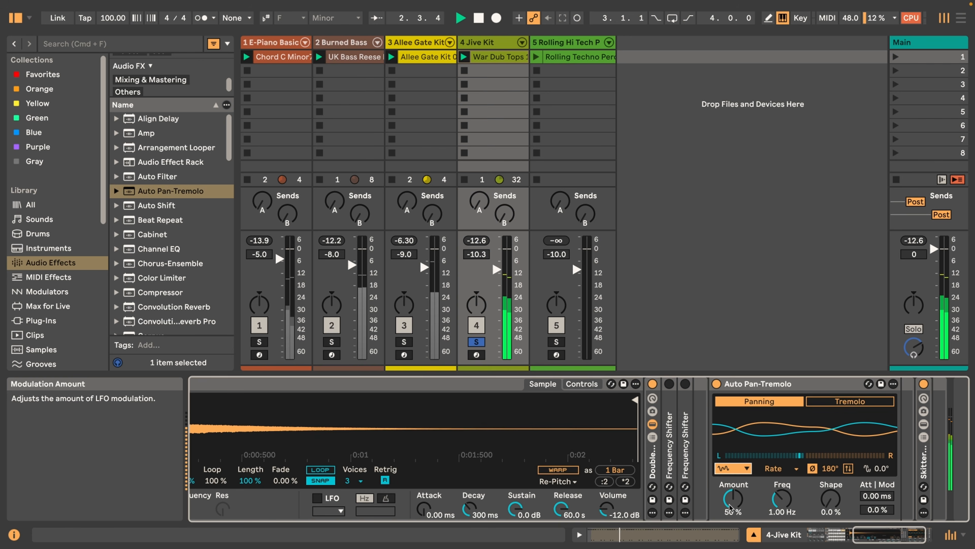
{"action": "left_click", "coordinate": [730, 503]}
{"action": "left_click_drag", "start_coordinate": [734, 504], "coordinate": [734, 503]}
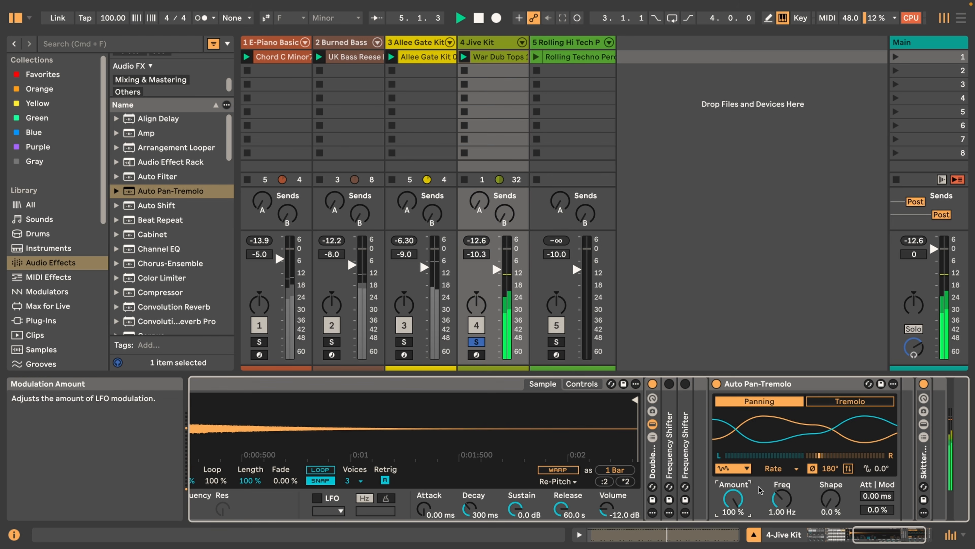
{"action": "left_click", "coordinate": [779, 468]}
{"action": "left_click", "coordinate": [784, 492]}
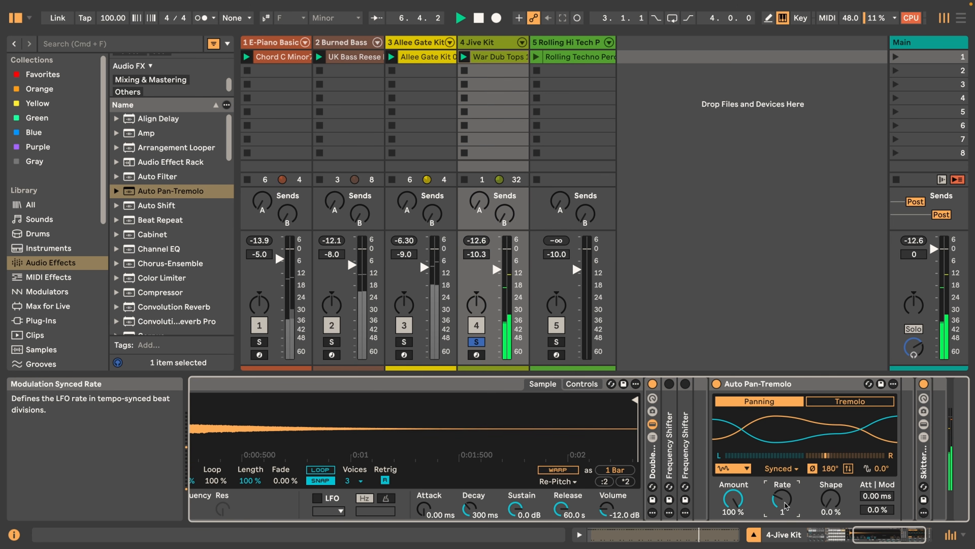
Try the Spin stereo offset at 19 % on the Ride 606 panning and return to Phase mode
{"action": "left_click", "coordinate": [812, 469]}
{"action": "left_click_drag", "start_coordinate": [829, 470], "coordinate": [830, 454]}
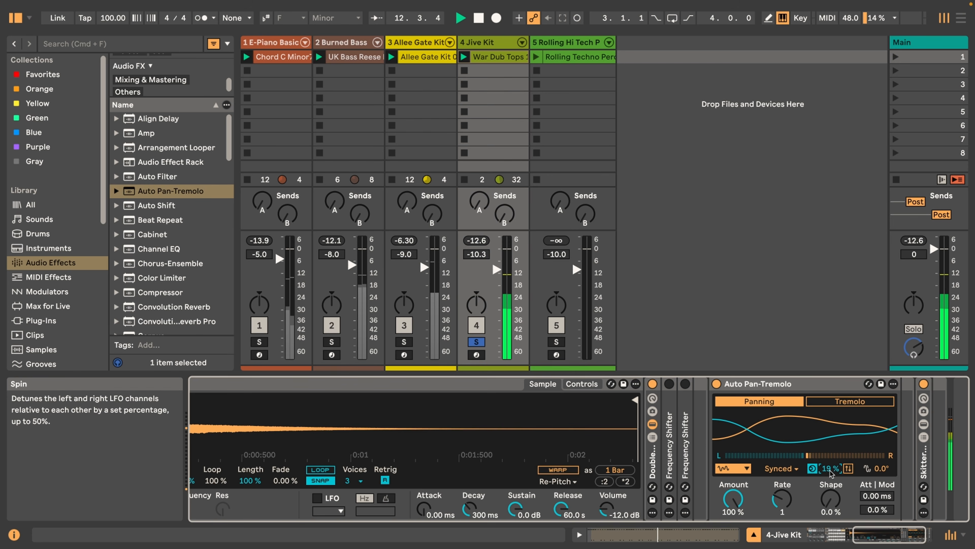
{"action": "left_click", "coordinate": [813, 468]}
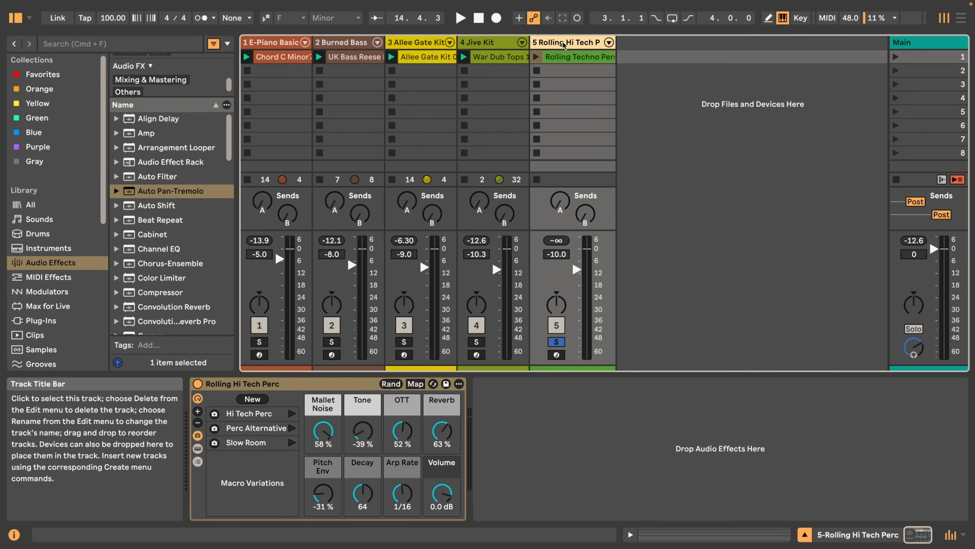
Play the Rolling Techno Perc clip on the Rolling Hi Tech Perc track without the effect
{"action": "left_click", "coordinate": [537, 57]}
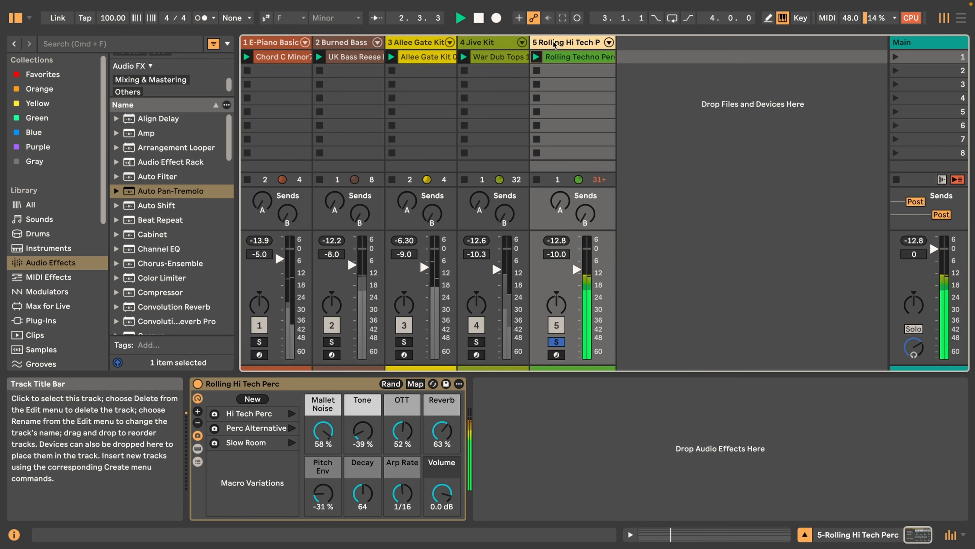
{"action": "key", "text": "space"}
Add Auto Pan-Tremolo to the Rolling Hi Tech Perc track in Tremolo mode with Synced time mode and Amount 100 %, and play the clip
{"action": "double_click", "coordinate": [155, 191]}
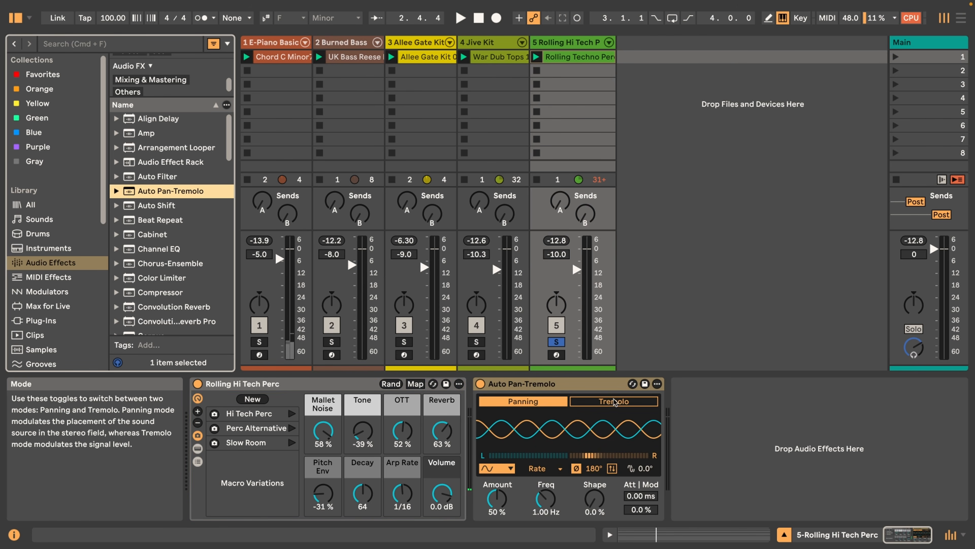
{"action": "left_click", "coordinate": [618, 401]}
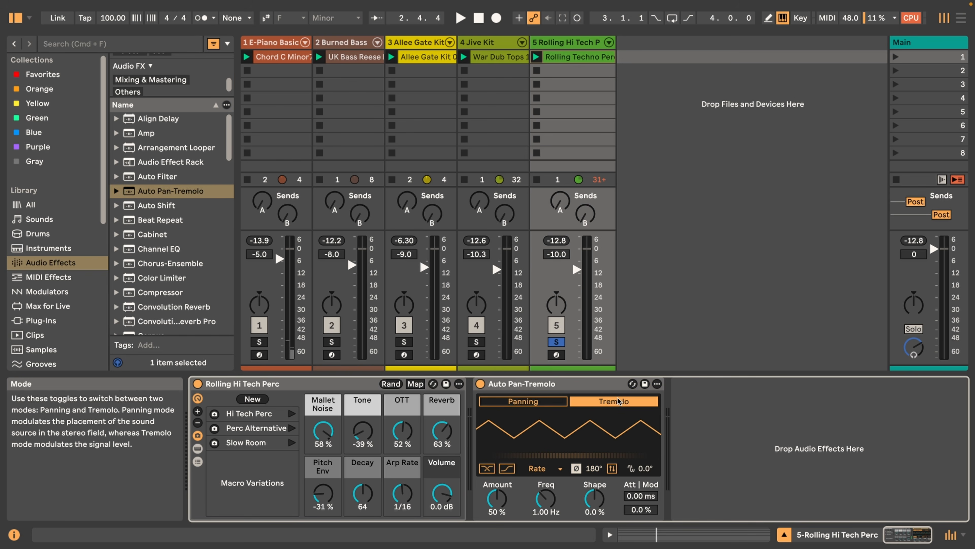
{"action": "left_click", "coordinate": [543, 468]}
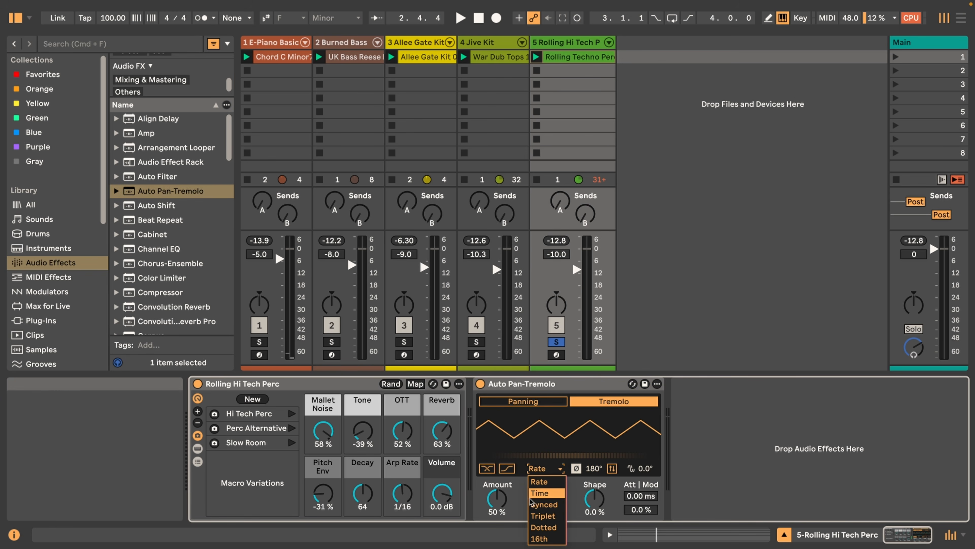
{"action": "left_click", "coordinate": [553, 505]}
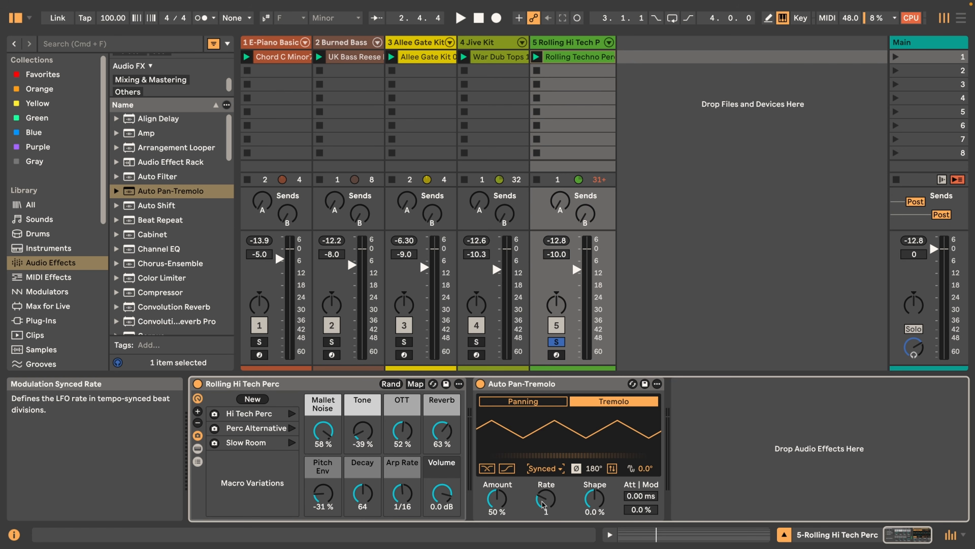
{"action": "left_click_drag", "start_coordinate": [485, 508], "coordinate": [513, 458]}
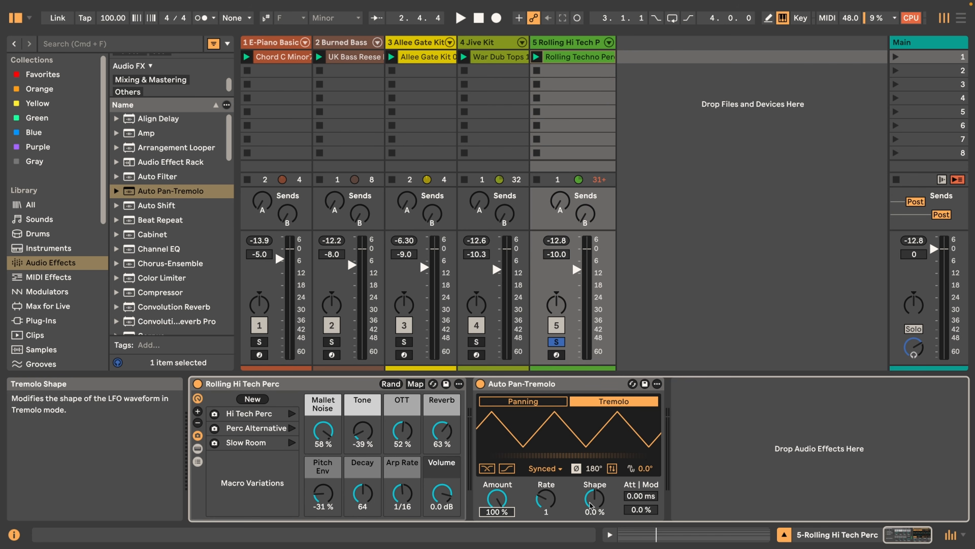
{"action": "key", "text": "space"}
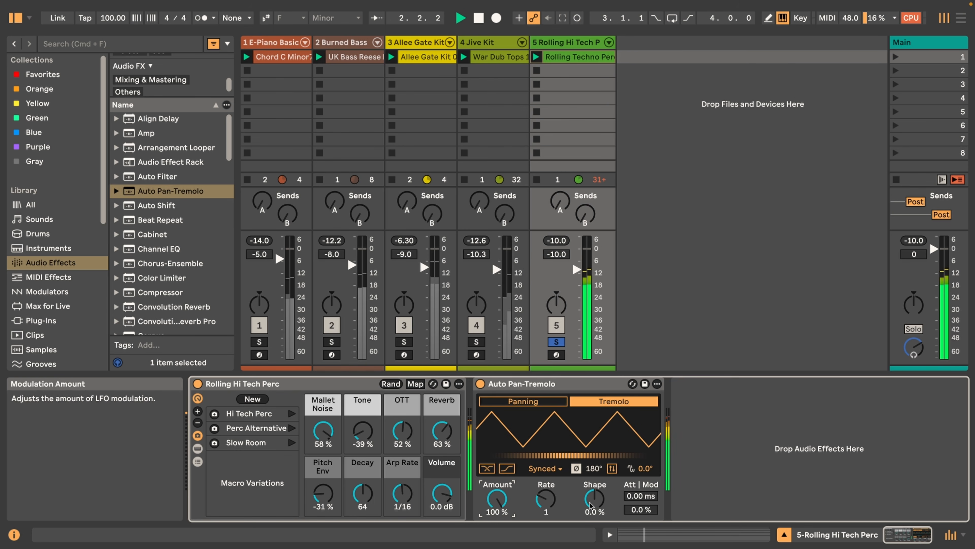
{"action": "key", "text": "space"}
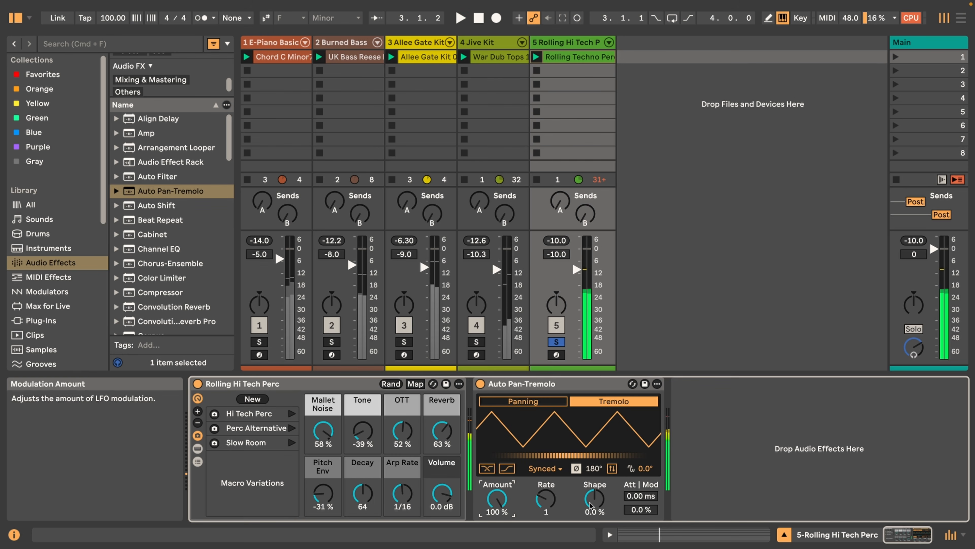
Set the percussion tremolo's Shape to 100 % and play the clip
{"action": "left_click_drag", "start_coordinate": [591, 504], "coordinate": [590, 473]}
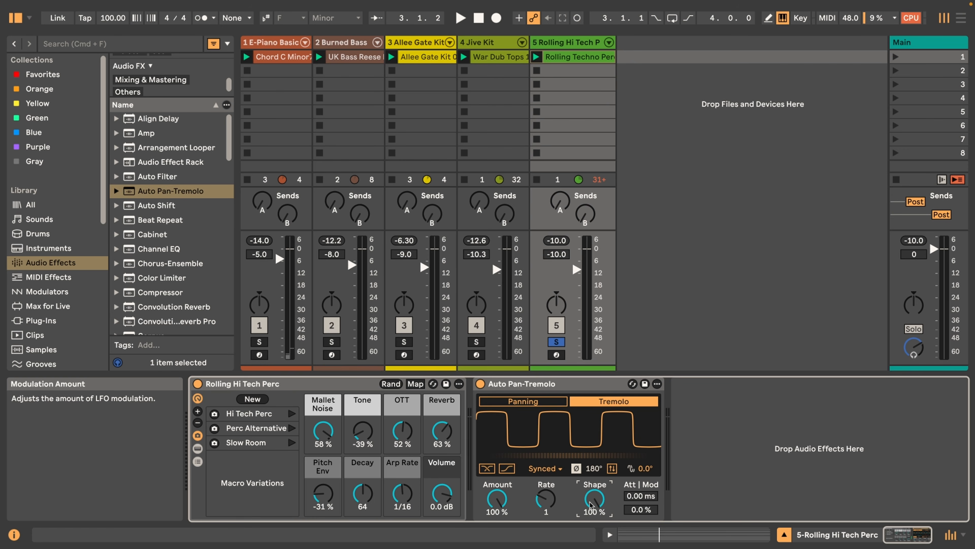
{"action": "key", "text": "space"}
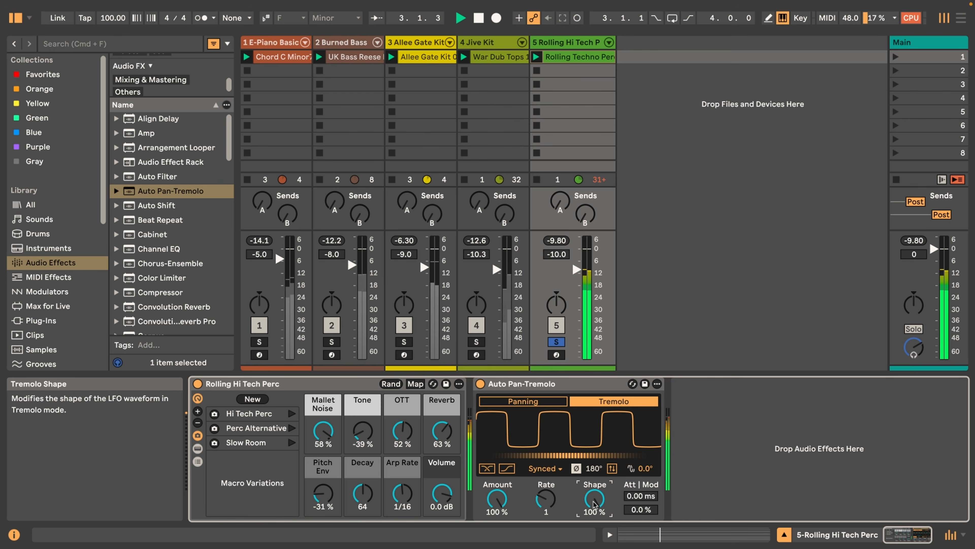
{"action": "key", "text": "space"}
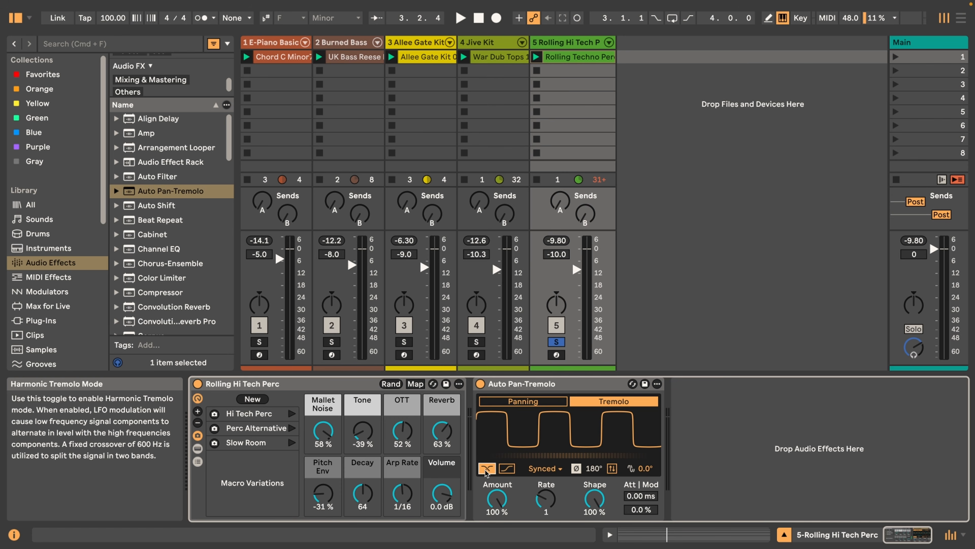
Audition the percussion in Harmonic Tremolo mode with the LFO polarity inverted and Vintage Tremolo mode enabled
{"action": "key", "text": "space"}
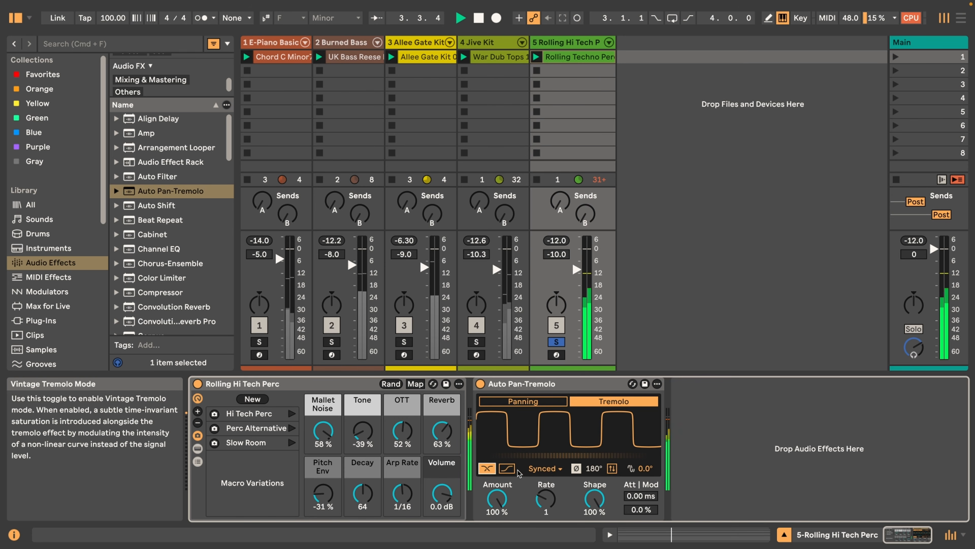
{"action": "left_click", "coordinate": [613, 469]}
{"action": "key", "text": "space"}
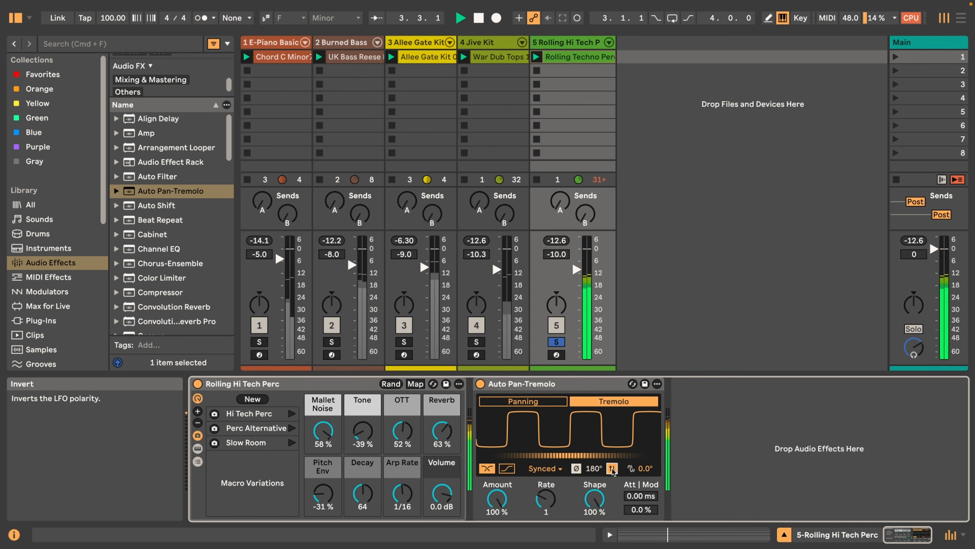
{"action": "left_click", "coordinate": [507, 470]}
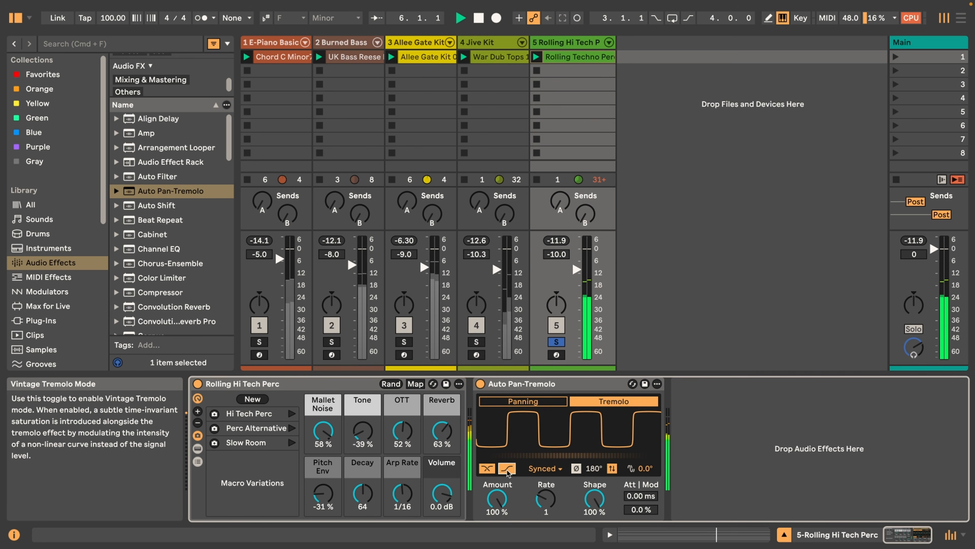